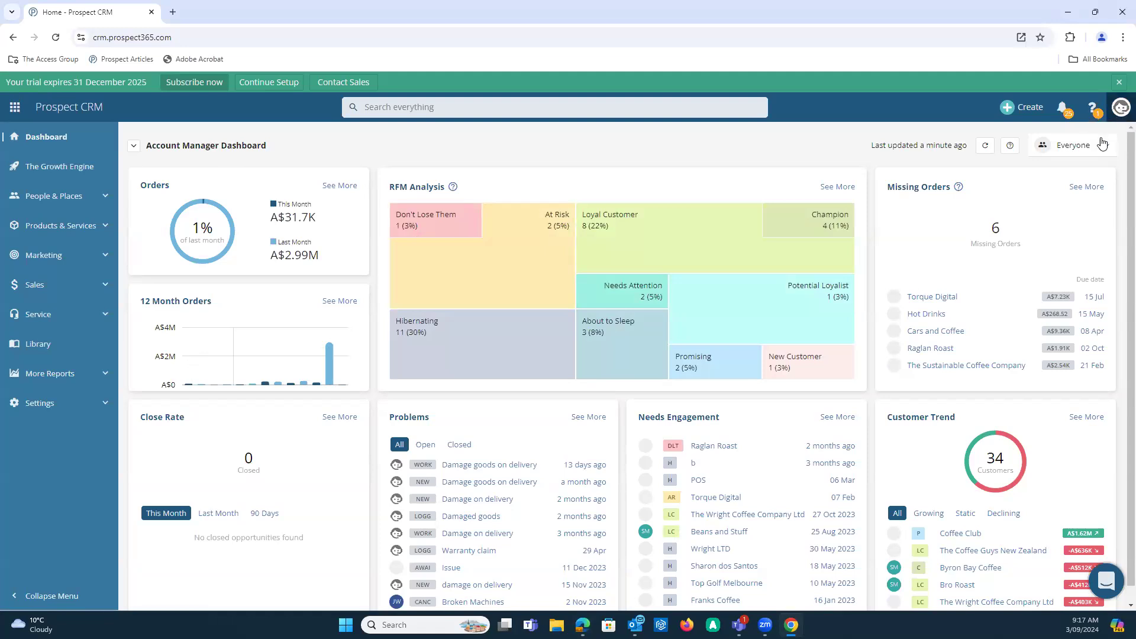
# Step: Check the signed-in account's company name and view the list of available dashboards
pyautogui.moveTo(1002, 221); pyautogui.dragTo(1085, 222)
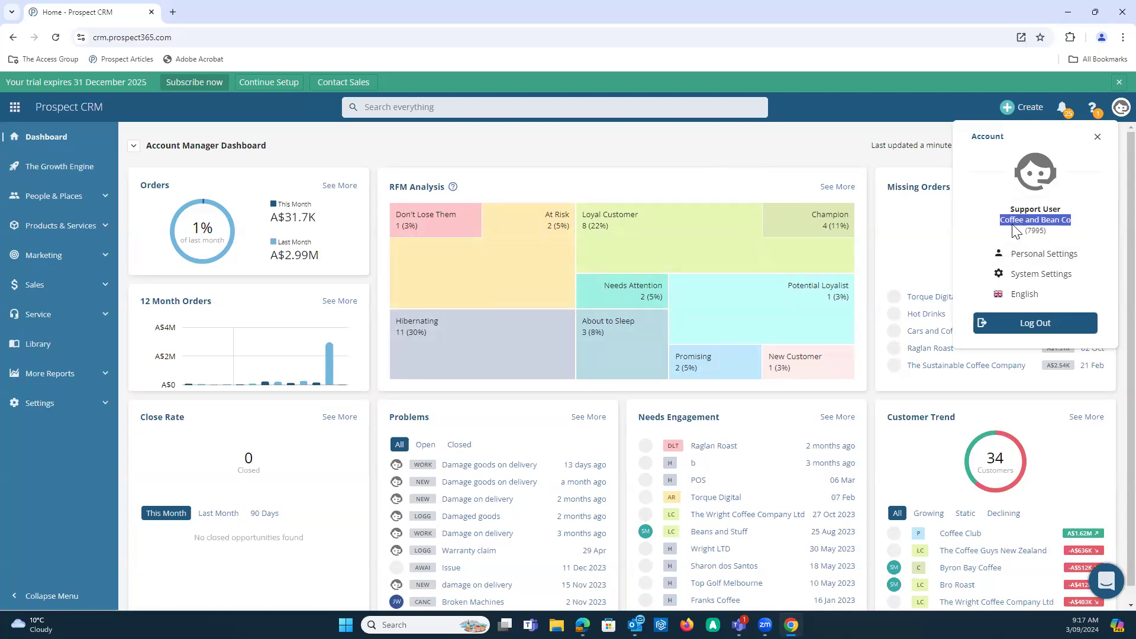
pyautogui.click(658, 168)
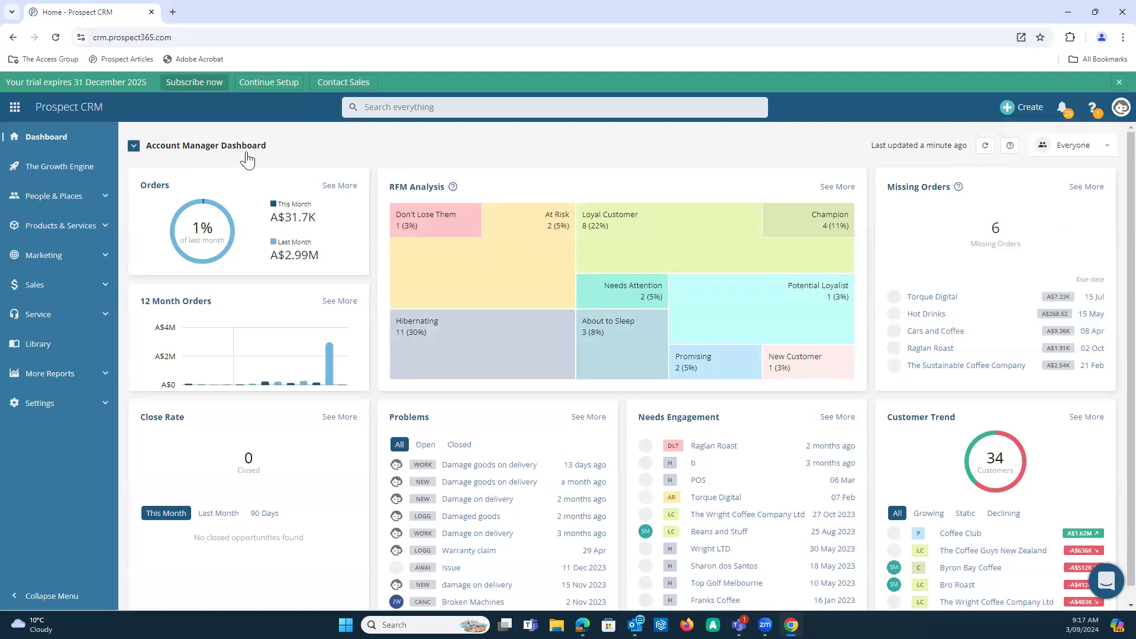
pyautogui.click(128, 147)
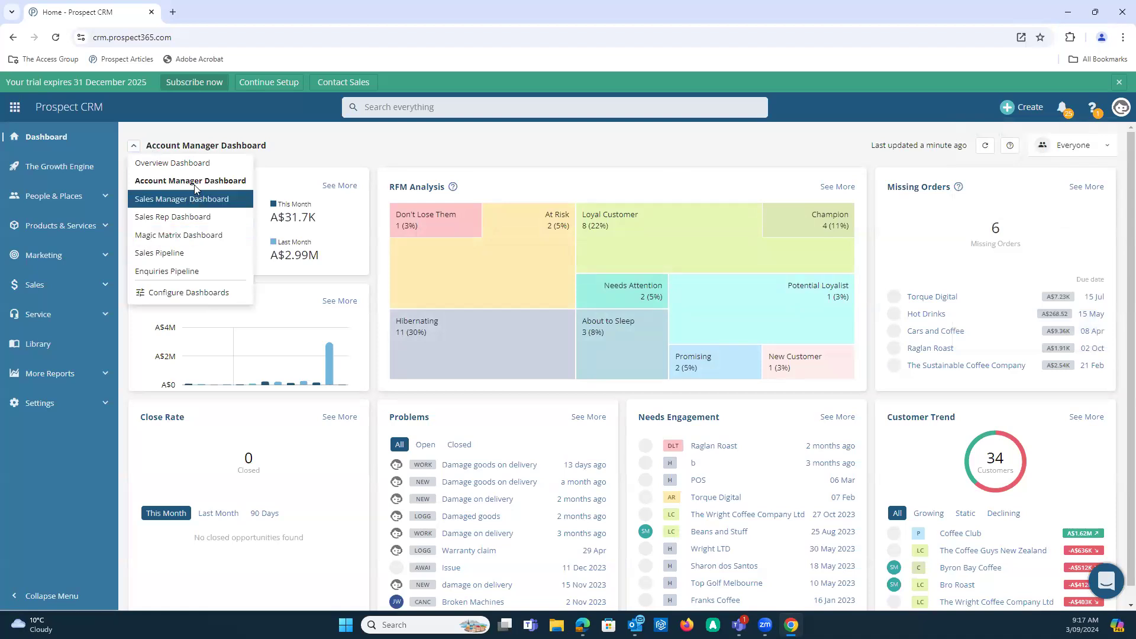
pyautogui.click(368, 143)
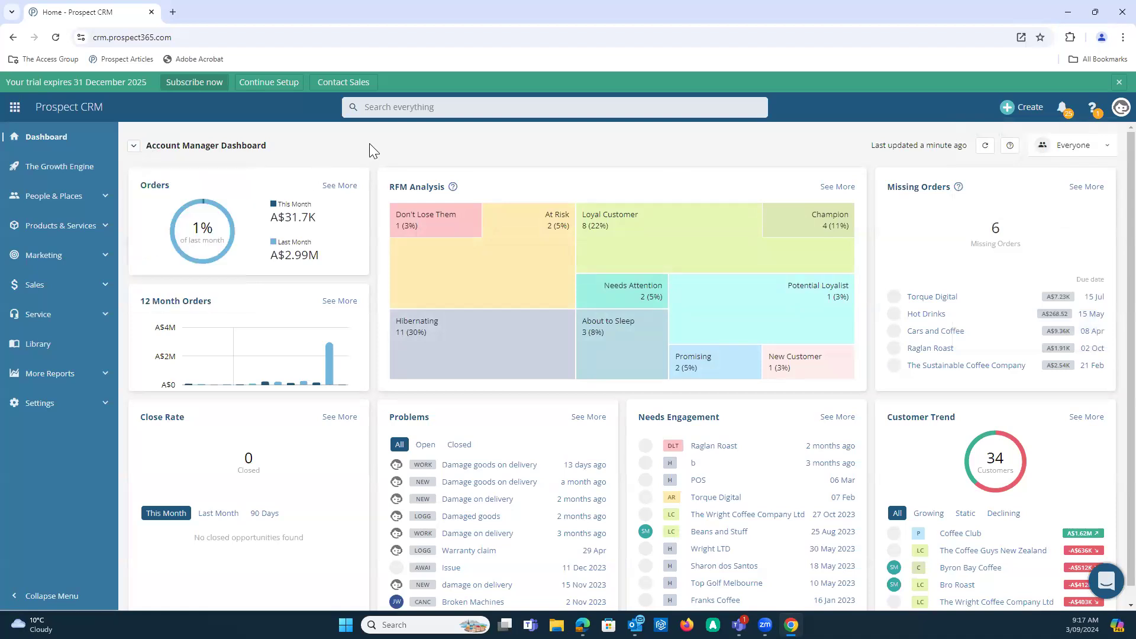
# Step: View the Account Manager Dashboard for one account manager and return it to Everyone
pyautogui.click(1102, 146)
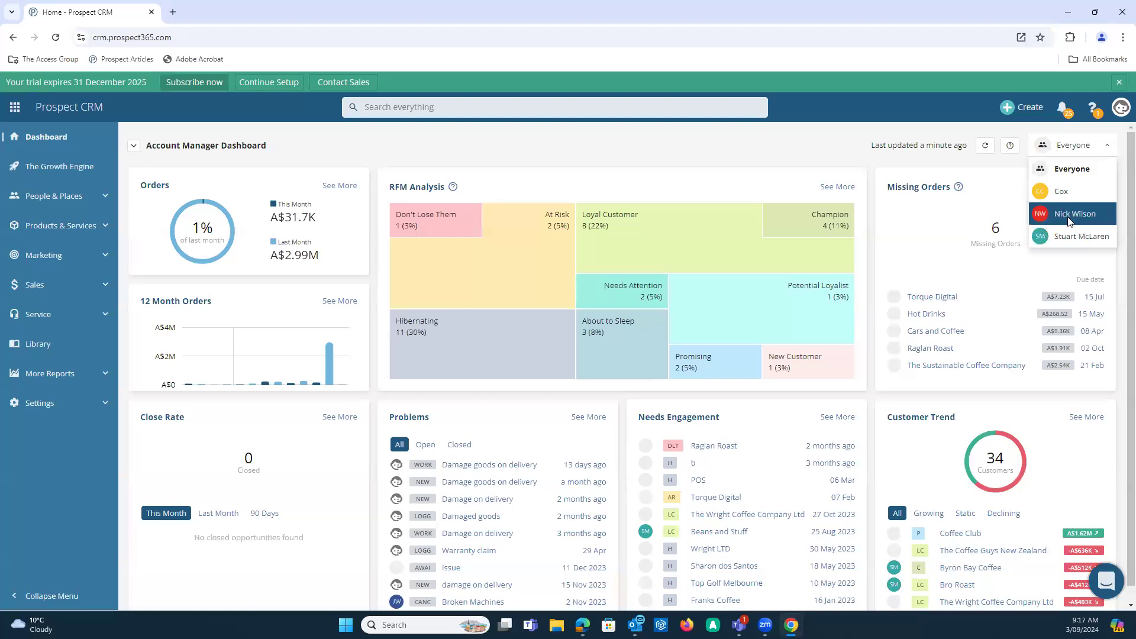
pyautogui.click(1069, 215)
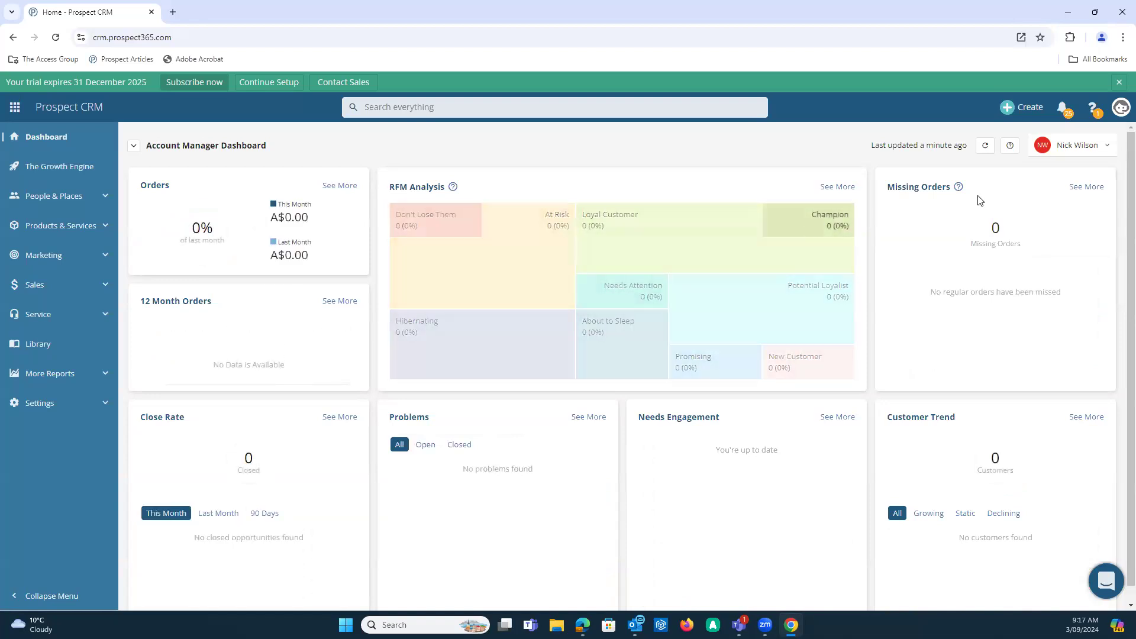
pyautogui.click(1071, 148)
pyautogui.click(1068, 167)
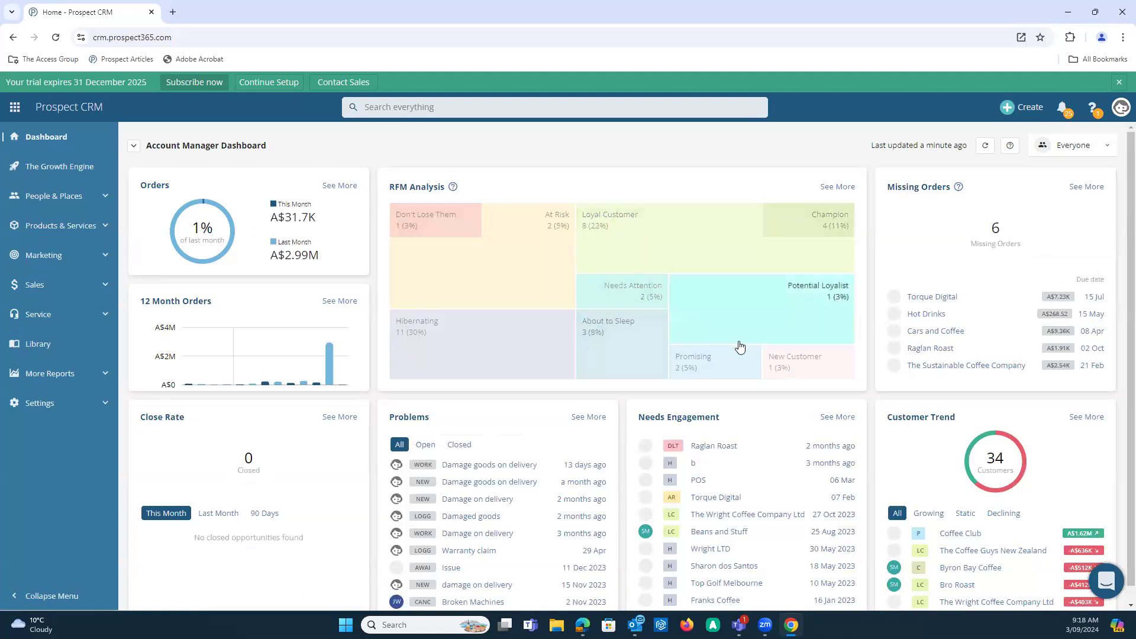
# Step: Open the RFM Champion segment's customer list and review its report actions alongside the Marketing areas
pyautogui.click(819, 231)
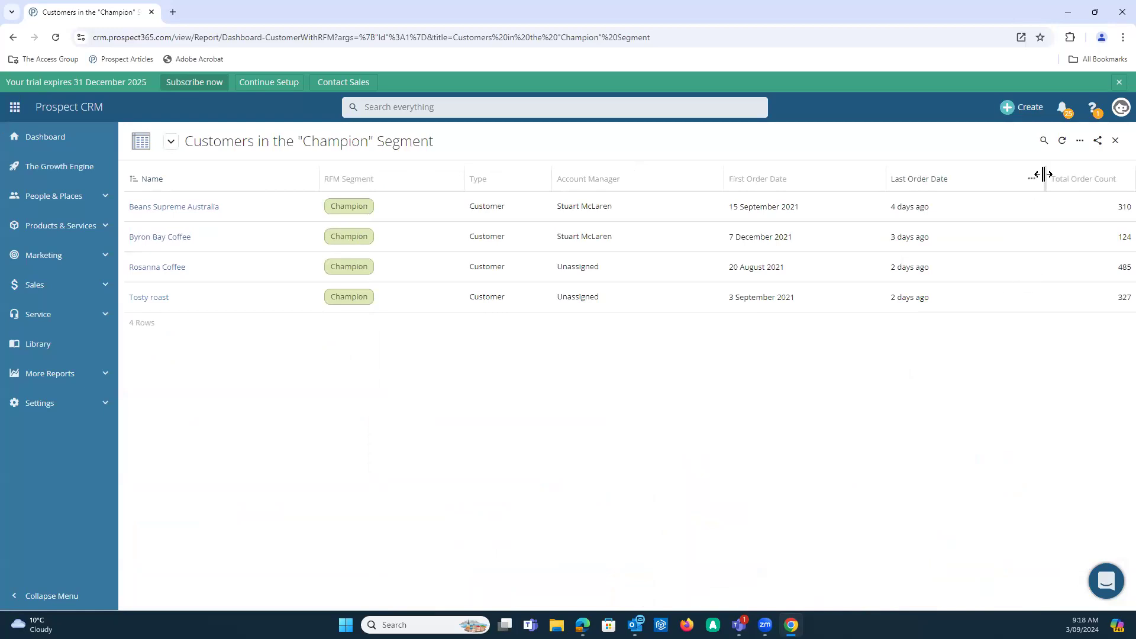
pyautogui.click(1081, 144)
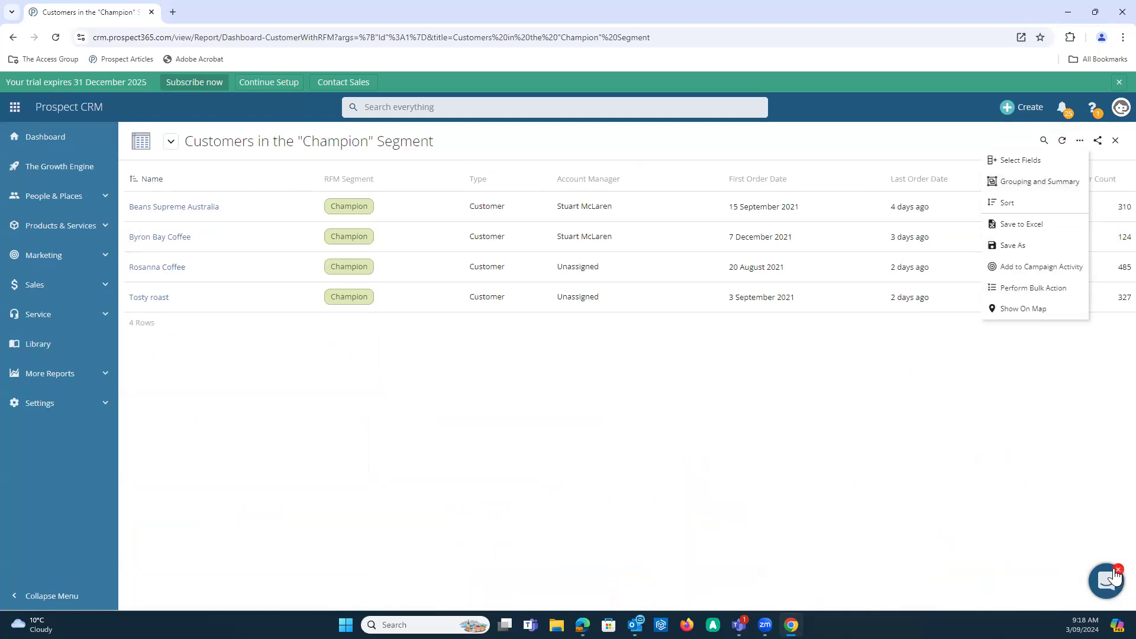
pyautogui.click(1018, 415)
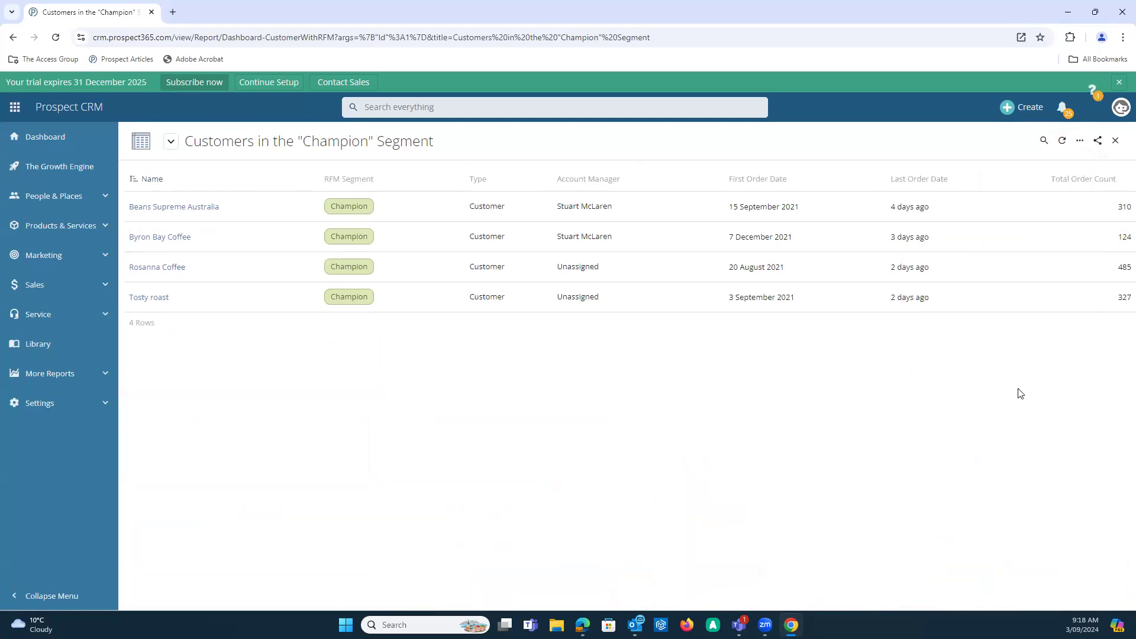
pyautogui.click(1080, 141)
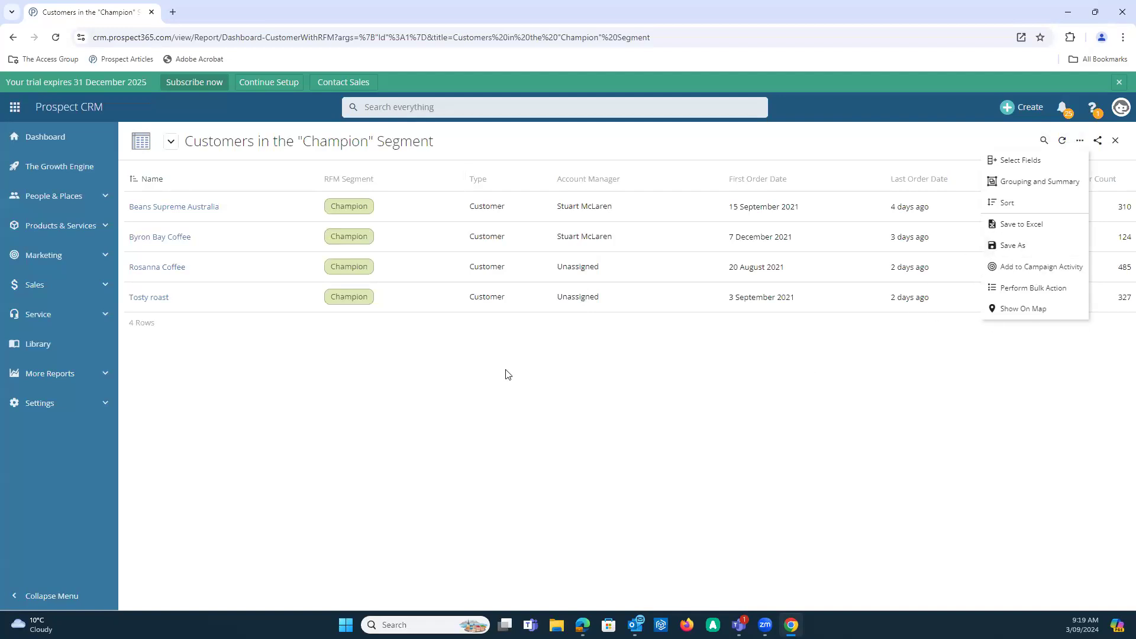
pyautogui.click(76, 256)
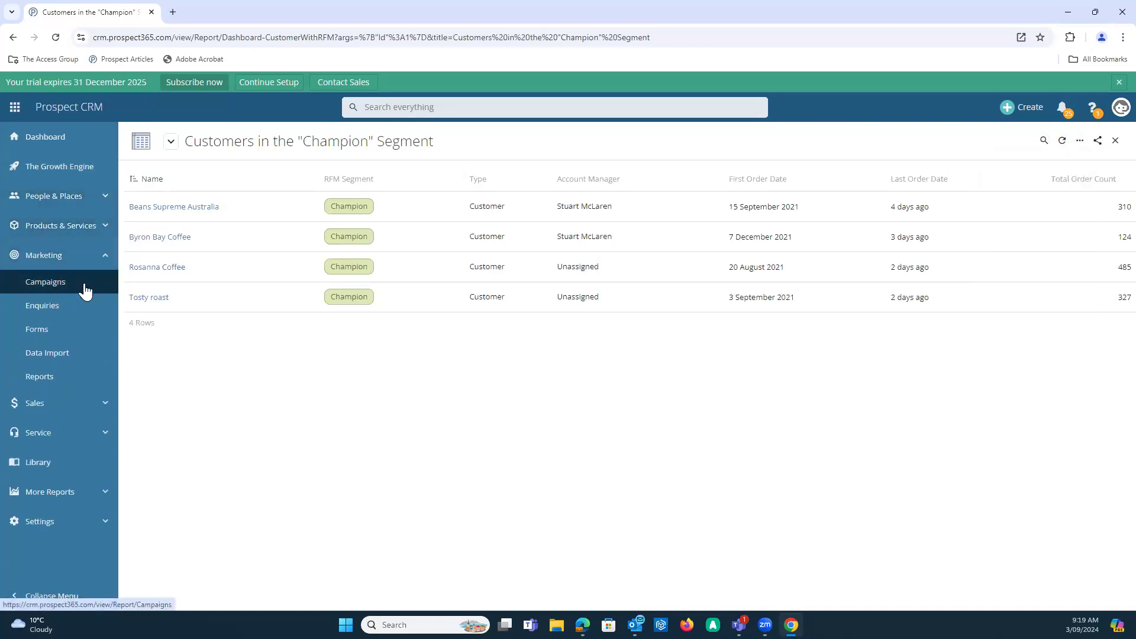
pyautogui.click(1079, 143)
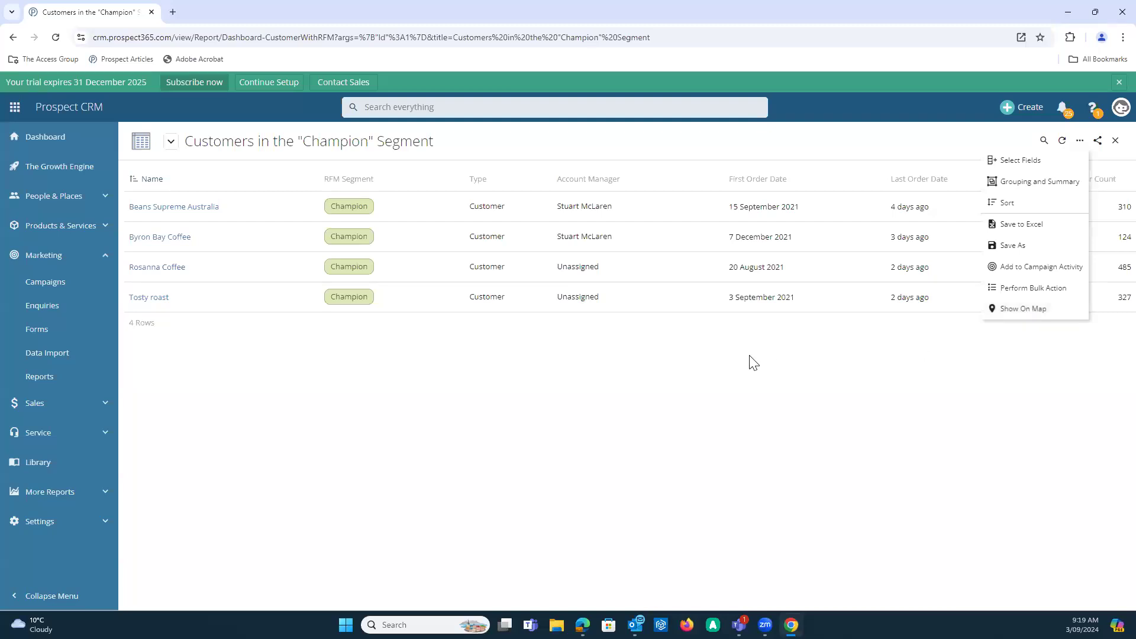
pyautogui.click(454, 336)
# Step: Open the Byron Bay Coffee company record and look through its details and activity timeline
pyautogui.click(151, 237)
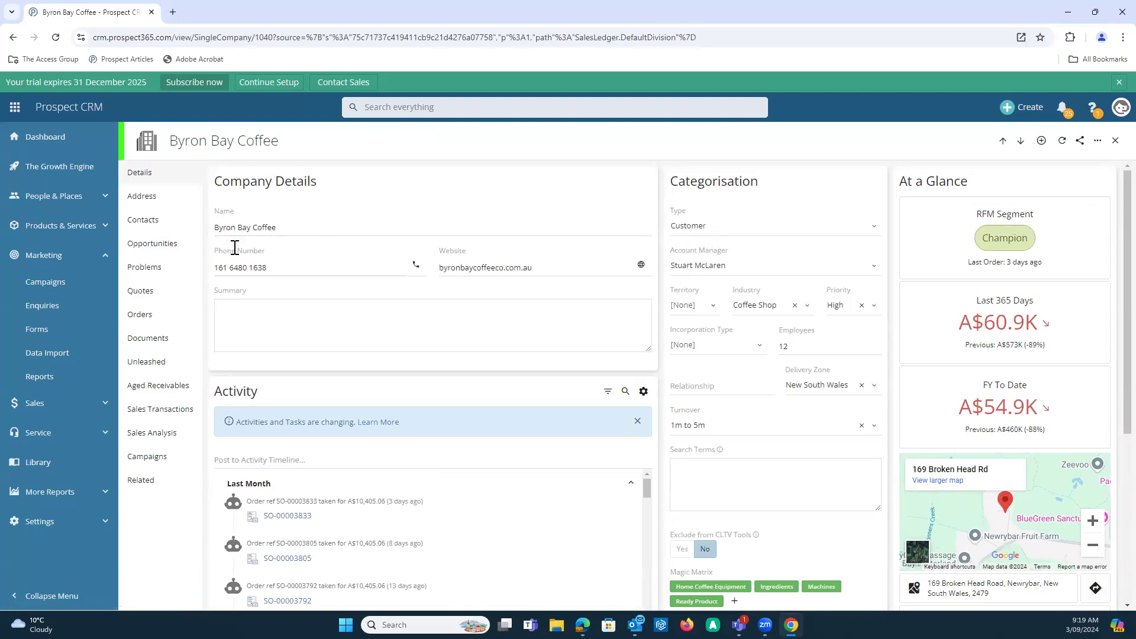
pyautogui.scroll(-1, 388, 274)
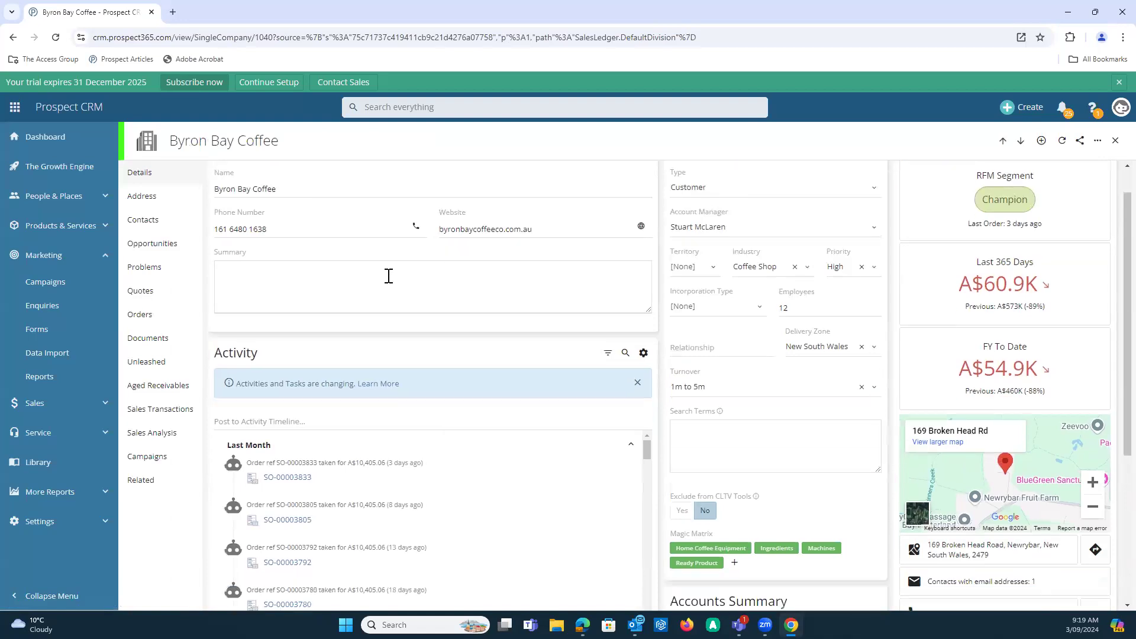
pyautogui.scroll(-2, 326, 363)
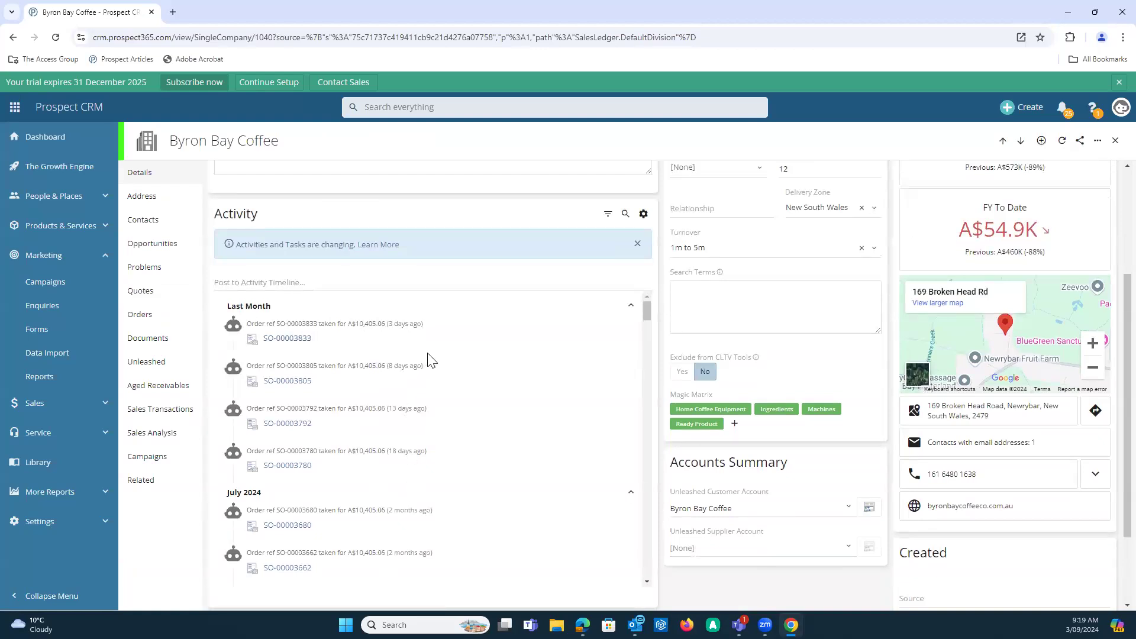
pyautogui.scroll(-10, 390, 423)
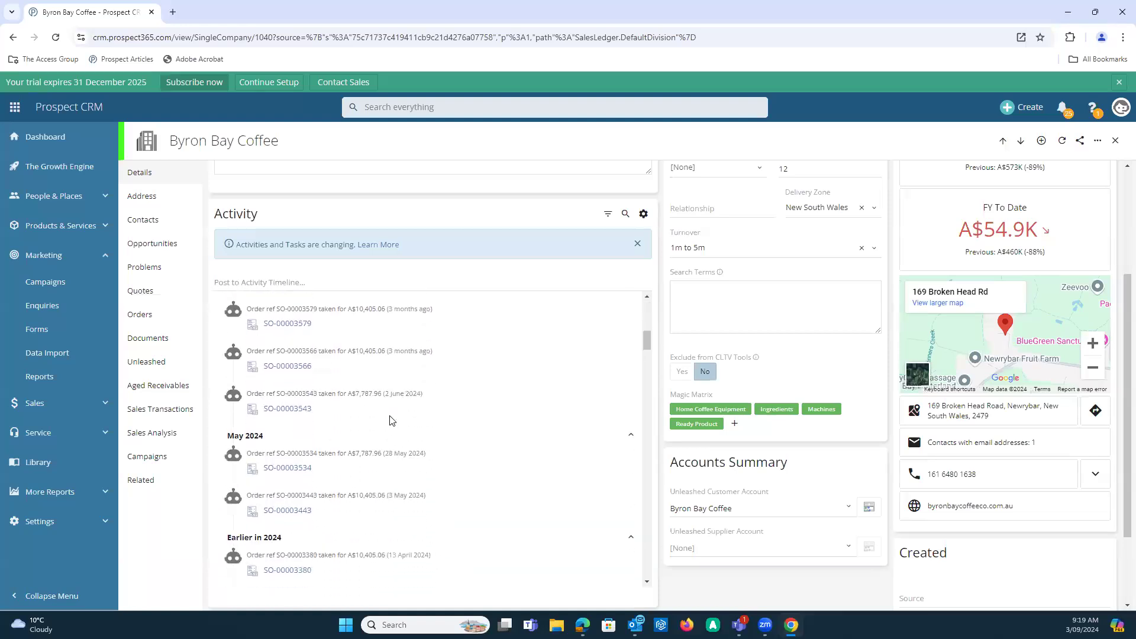
pyautogui.scroll(13, 391, 420)
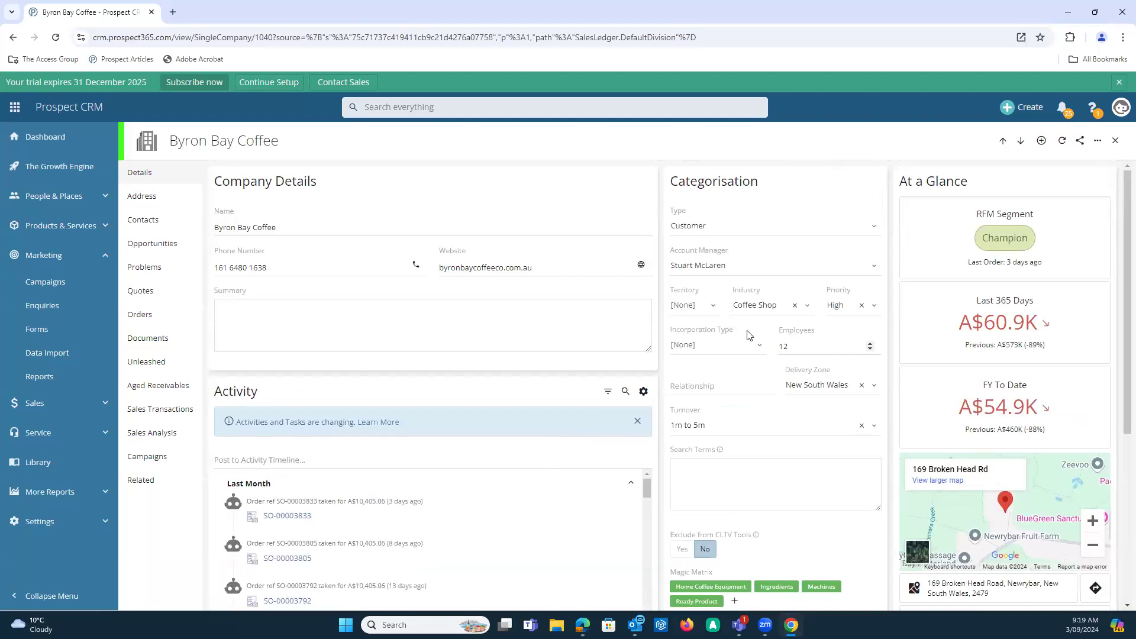
# Step: Review the Type and Territory choices under Categorisation and the company record's additional actions, including Customise
pyautogui.click(777, 225)
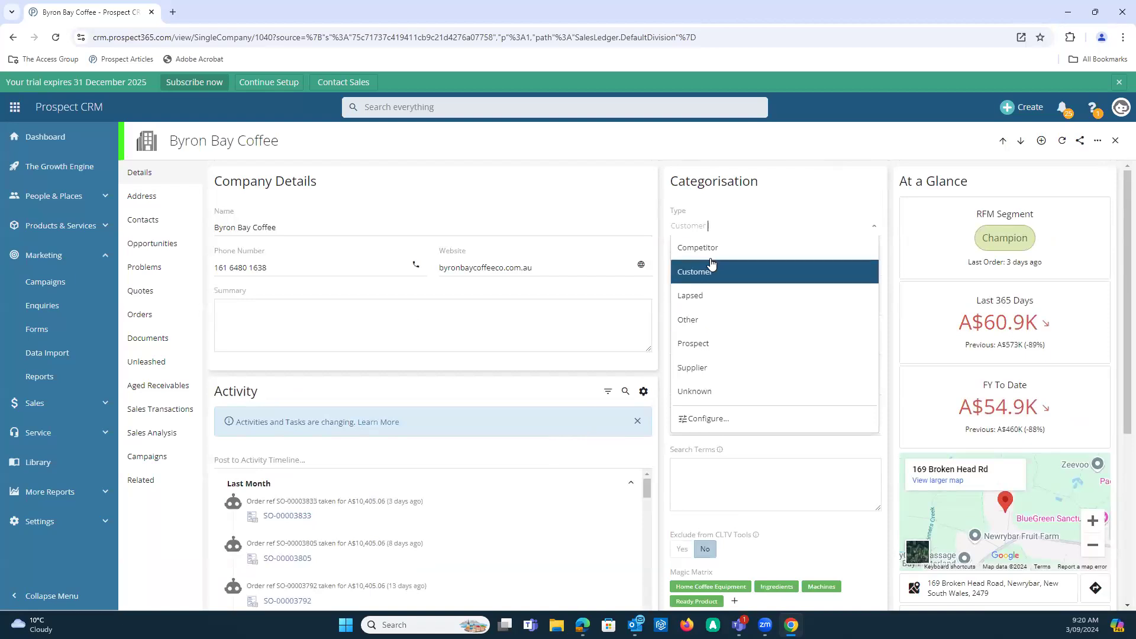
pyautogui.click(817, 149)
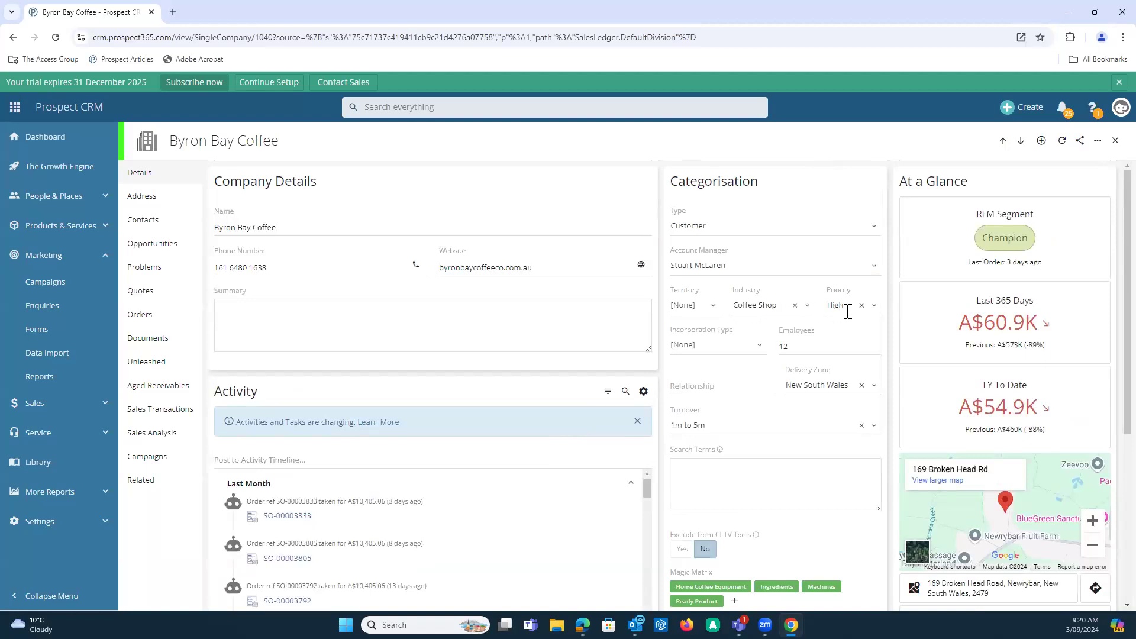
pyautogui.click(716, 313)
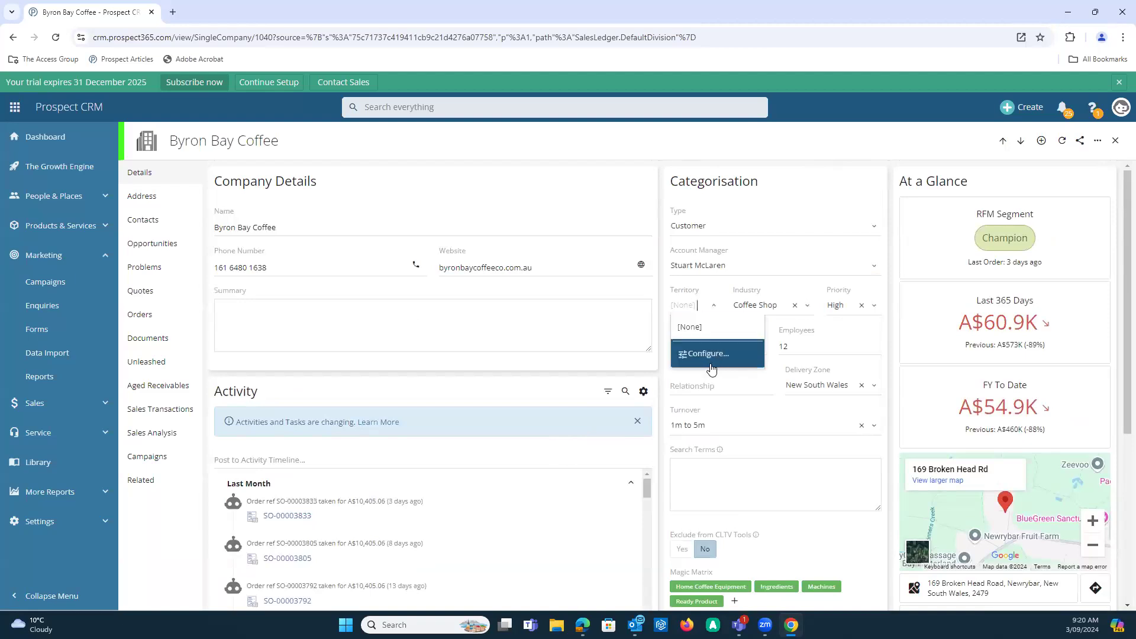
pyautogui.click(850, 153)
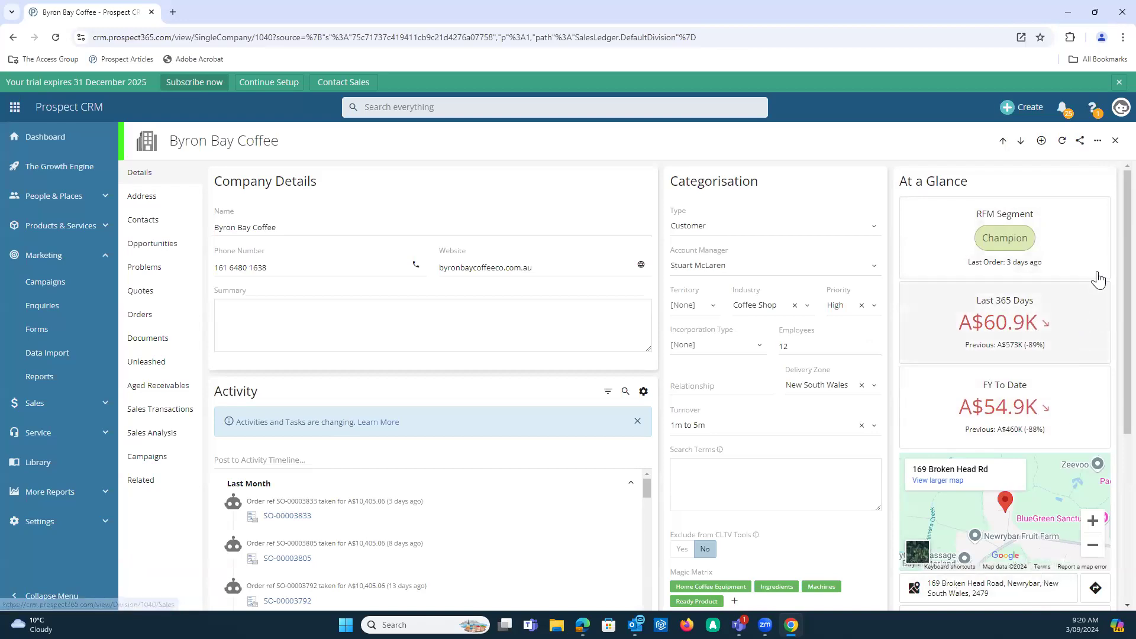
pyautogui.click(1098, 142)
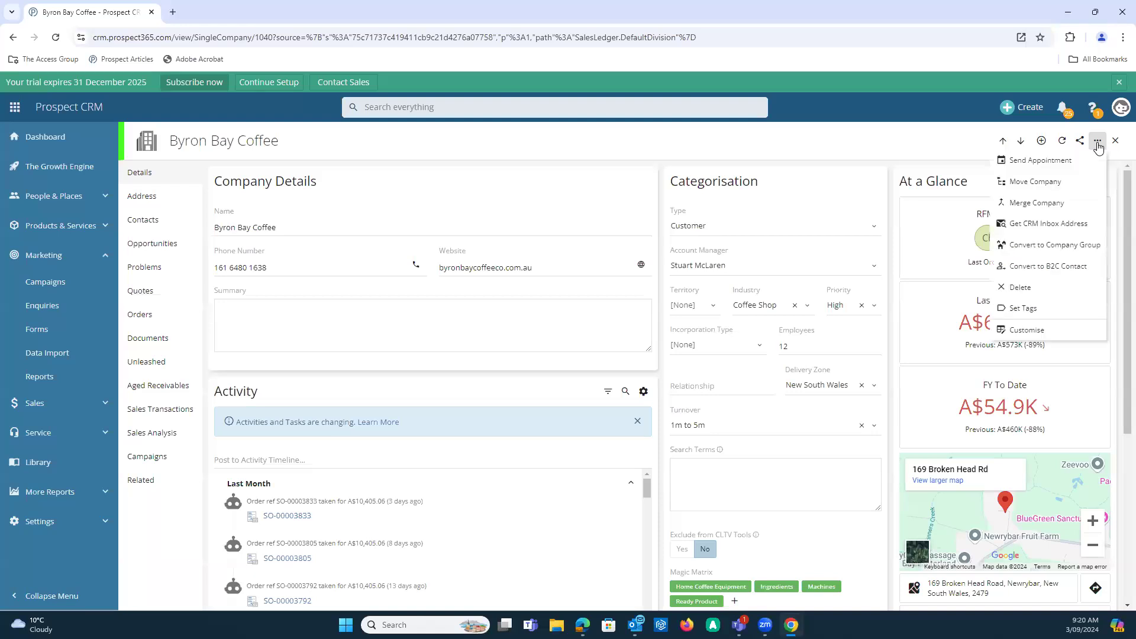
pyautogui.click(1028, 330)
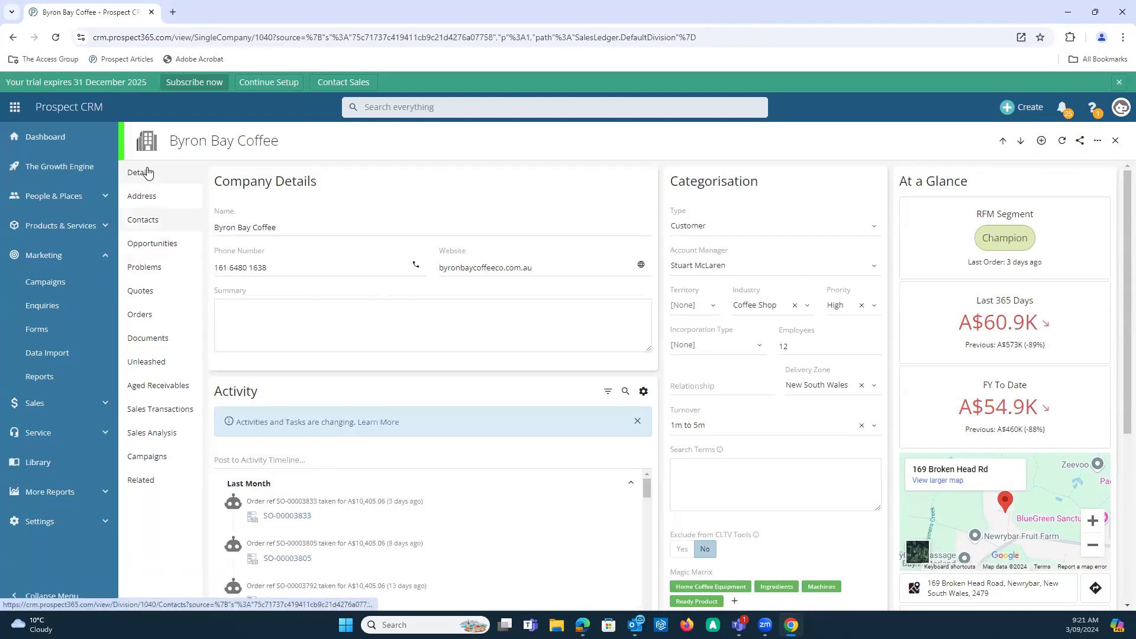
# Step: Review Byron Bay Coffee's addresses and contacts, inspecting the new contact form without creating a contact
pyautogui.click(144, 197)
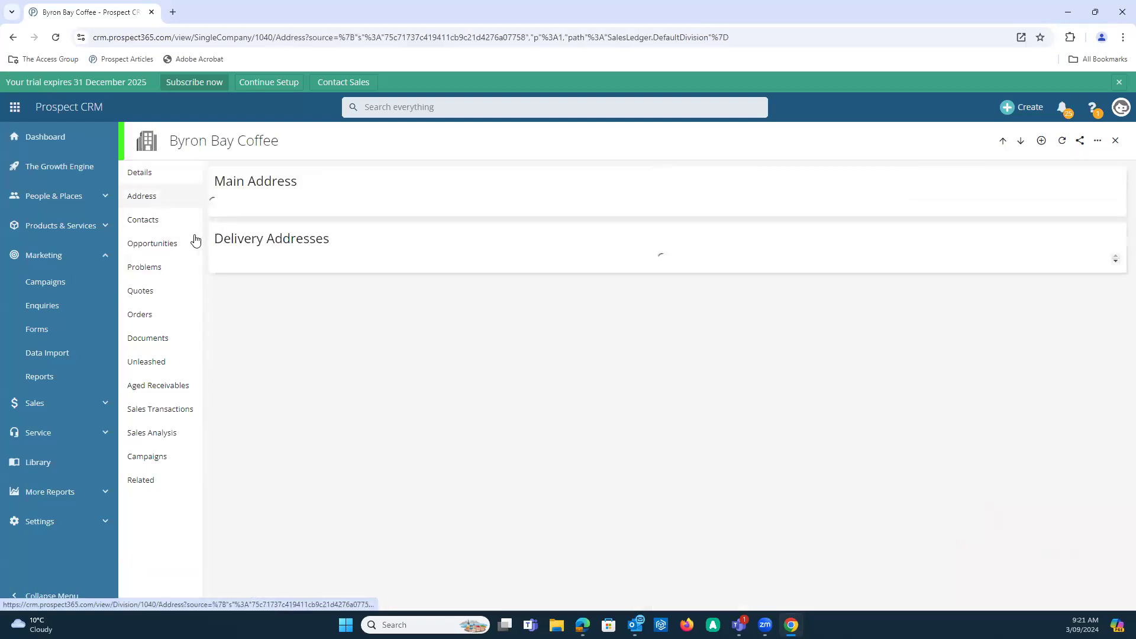
pyautogui.scroll(-1, 364, 474)
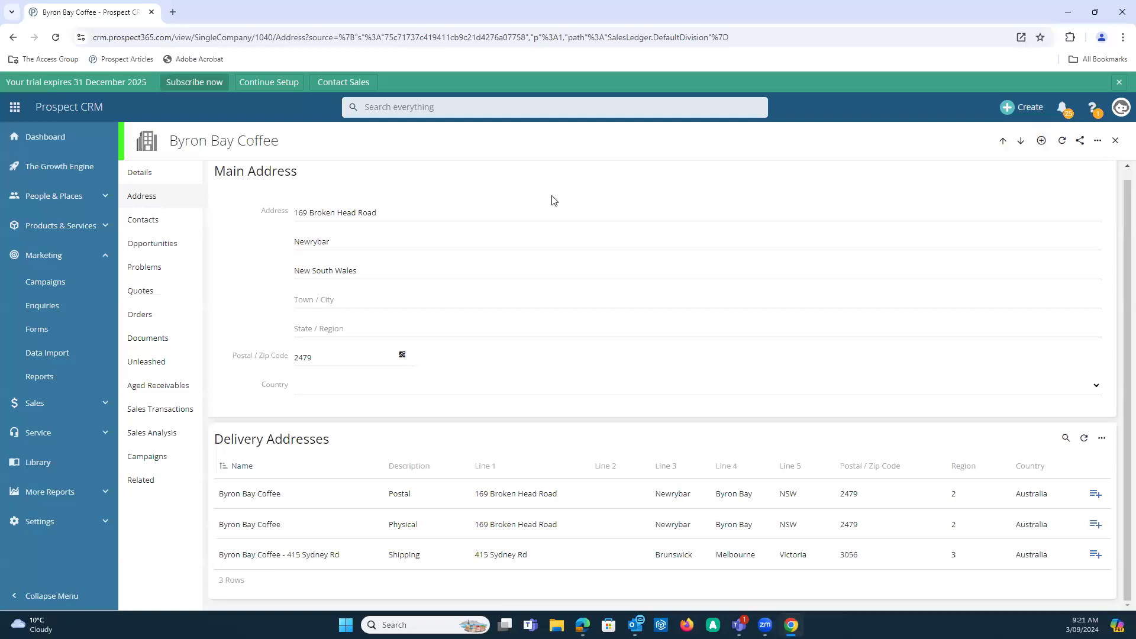
pyautogui.click(175, 222)
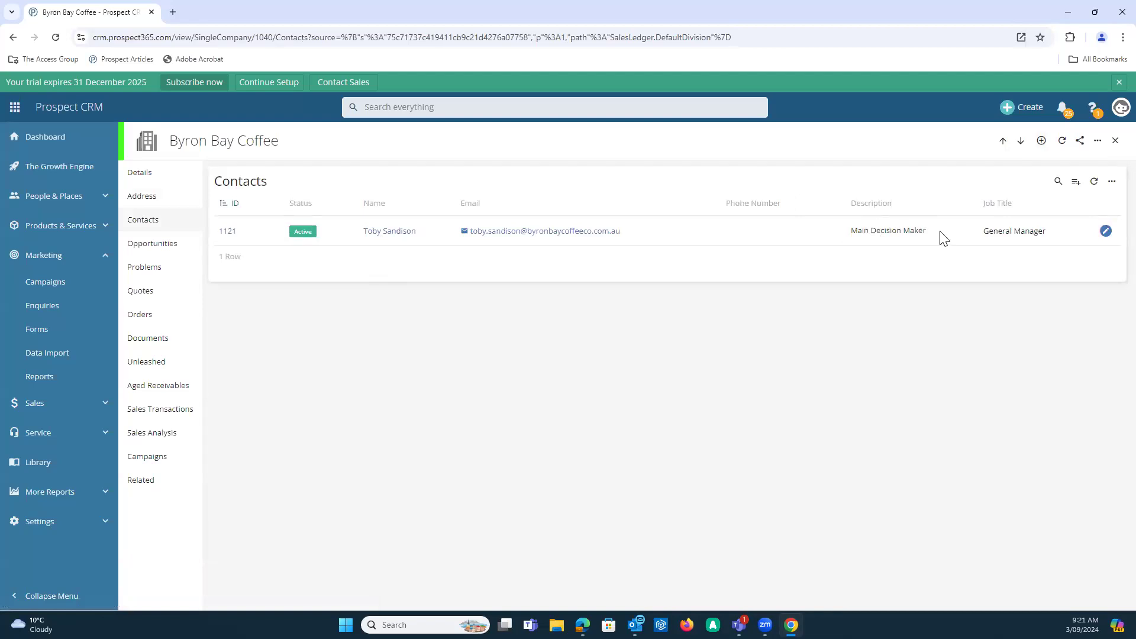
pyautogui.click(1076, 182)
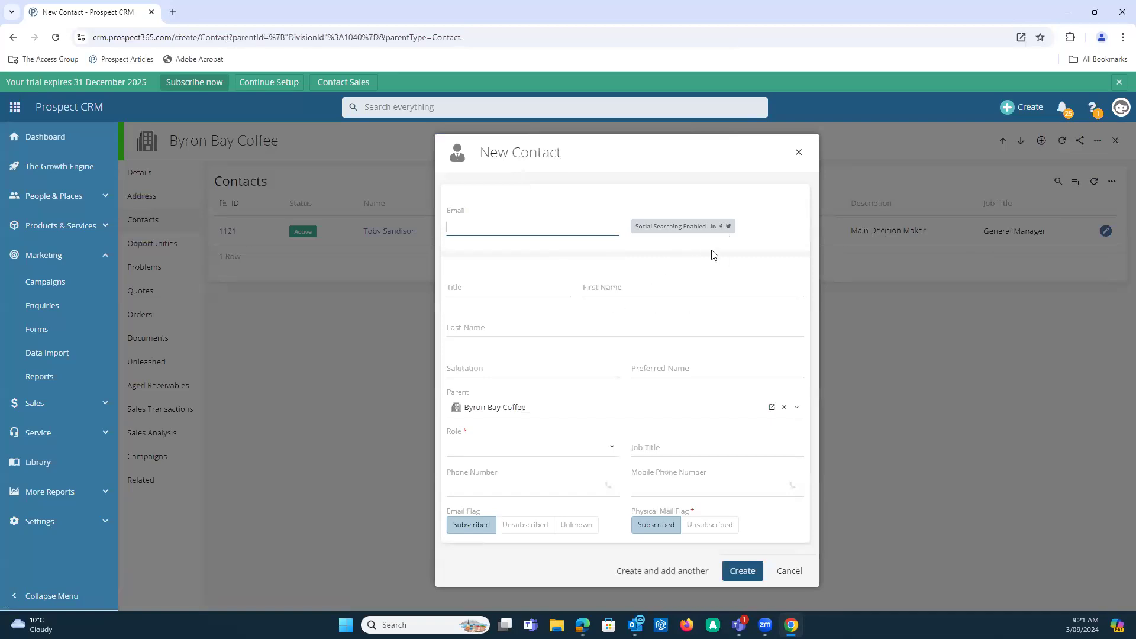
pyautogui.click(798, 153)
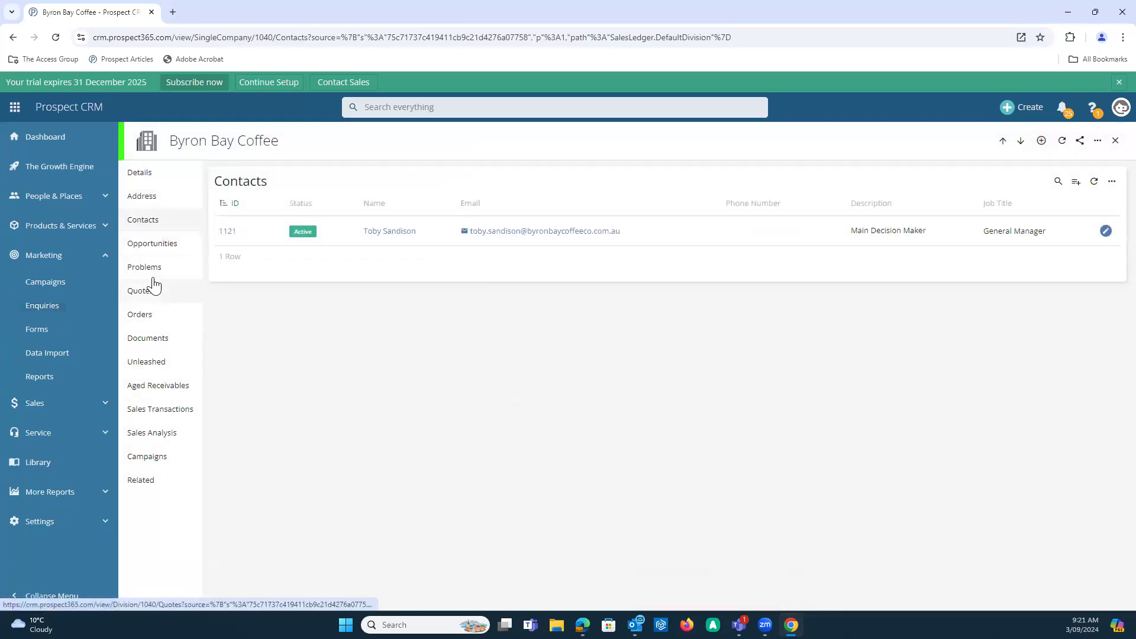
# Step: View Byron Bay Coffee's documents, Unleashed customer details and aged receivables
pyautogui.click(147, 341)
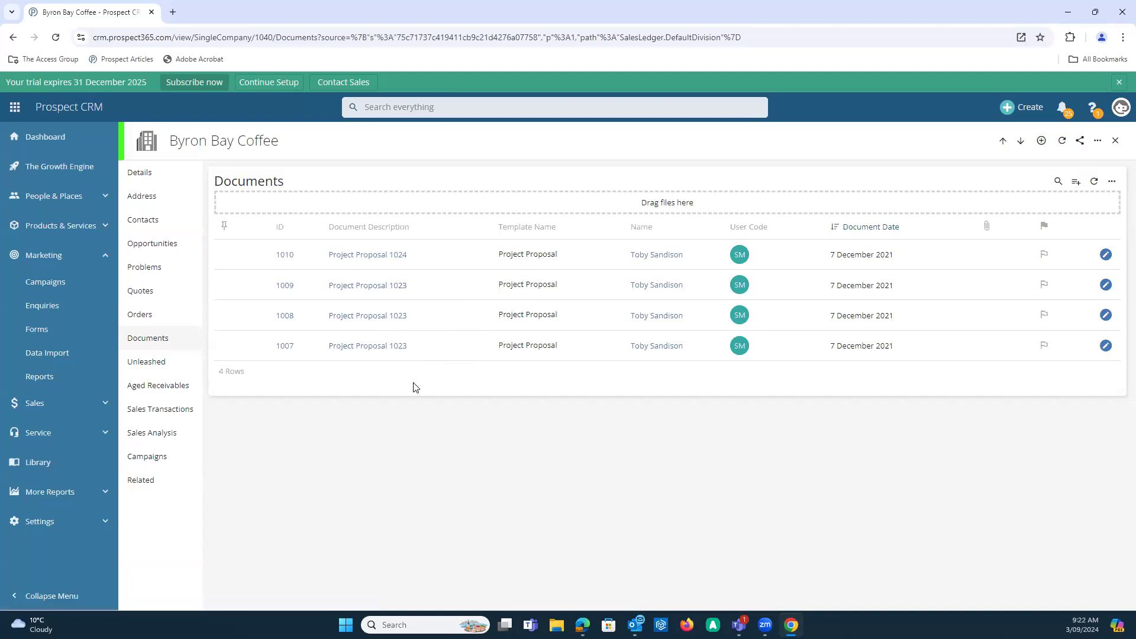
pyautogui.click(175, 372)
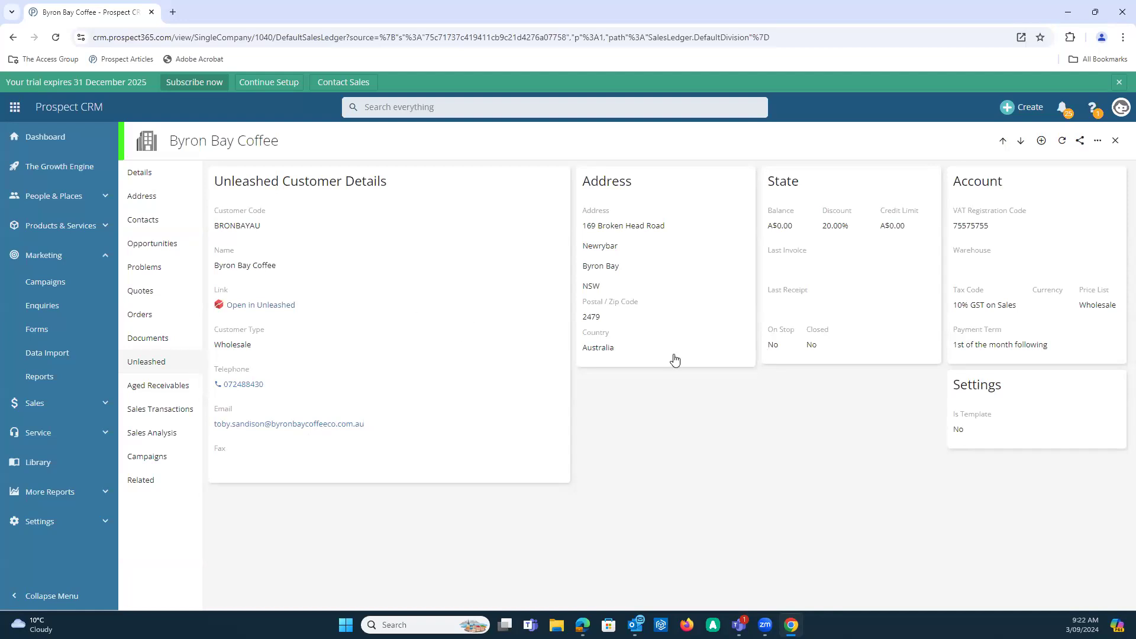
pyautogui.click(155, 392)
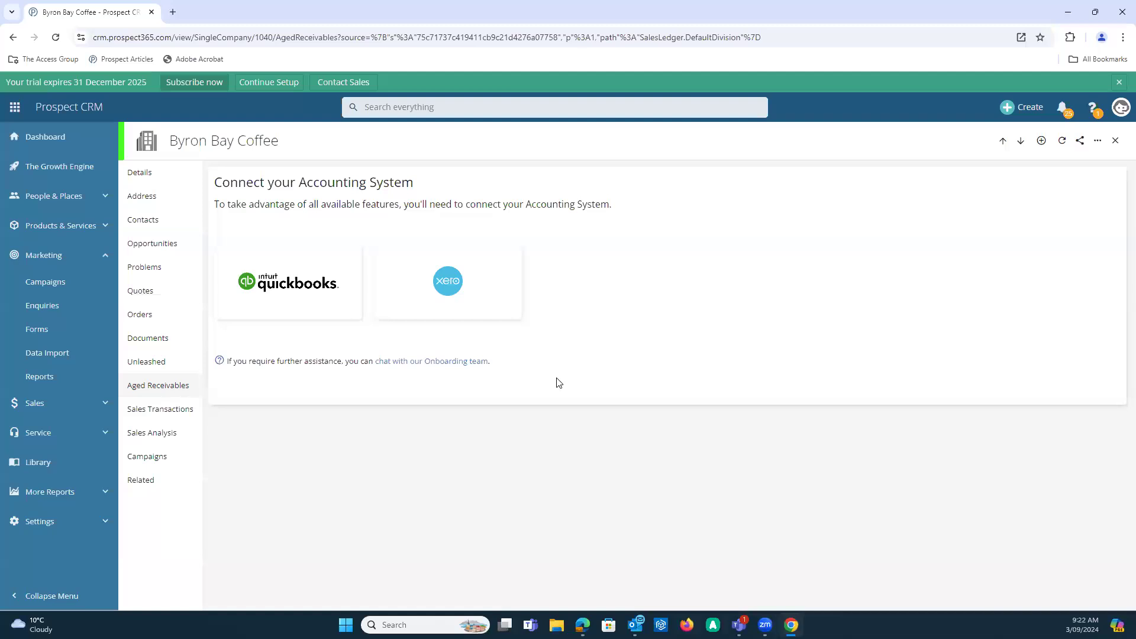
# Step: Examine Byron Bay Coffee's sales transactions across the quantity, price, margin and order number columns
pyautogui.click(176, 413)
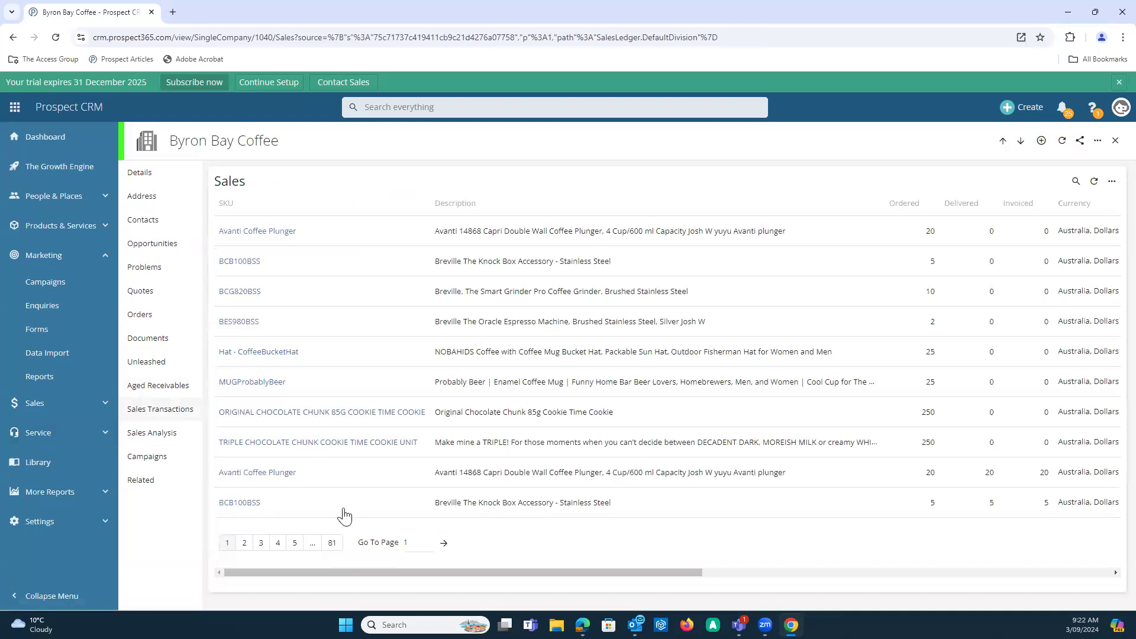
pyautogui.moveTo(383, 580); pyautogui.dragTo(602, 580)
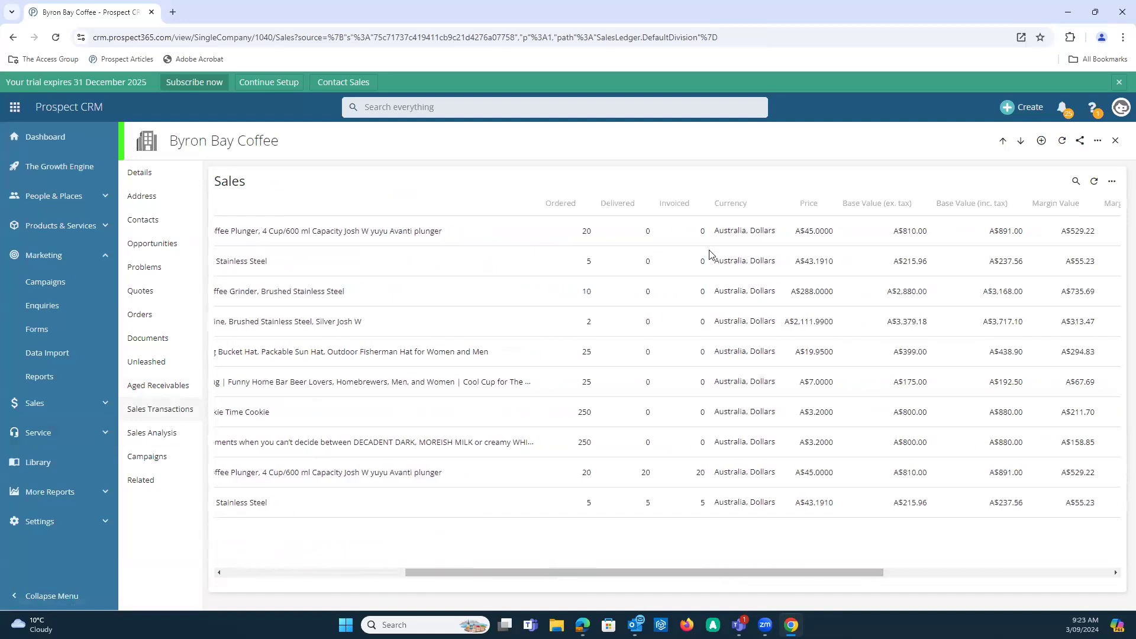
pyautogui.moveTo(726, 570); pyautogui.dragTo(817, 560)
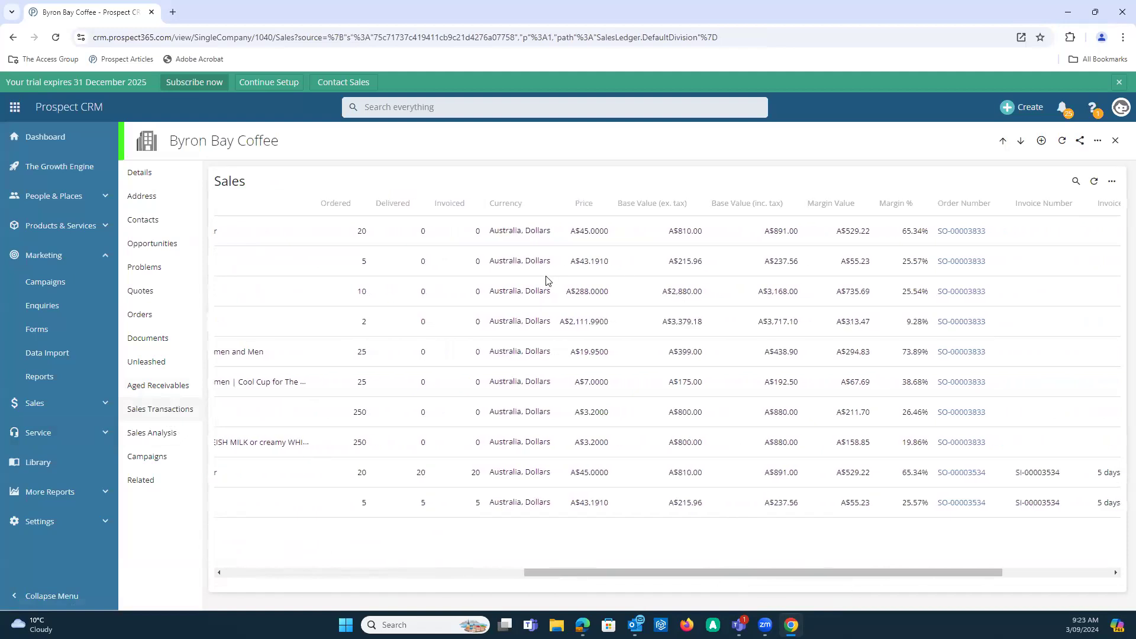
# Step: Examine the invoice and date columns of the sales transactions on pages 1 and 5, then return to page 1
pyautogui.moveTo(742, 573); pyautogui.dragTo(831, 579)
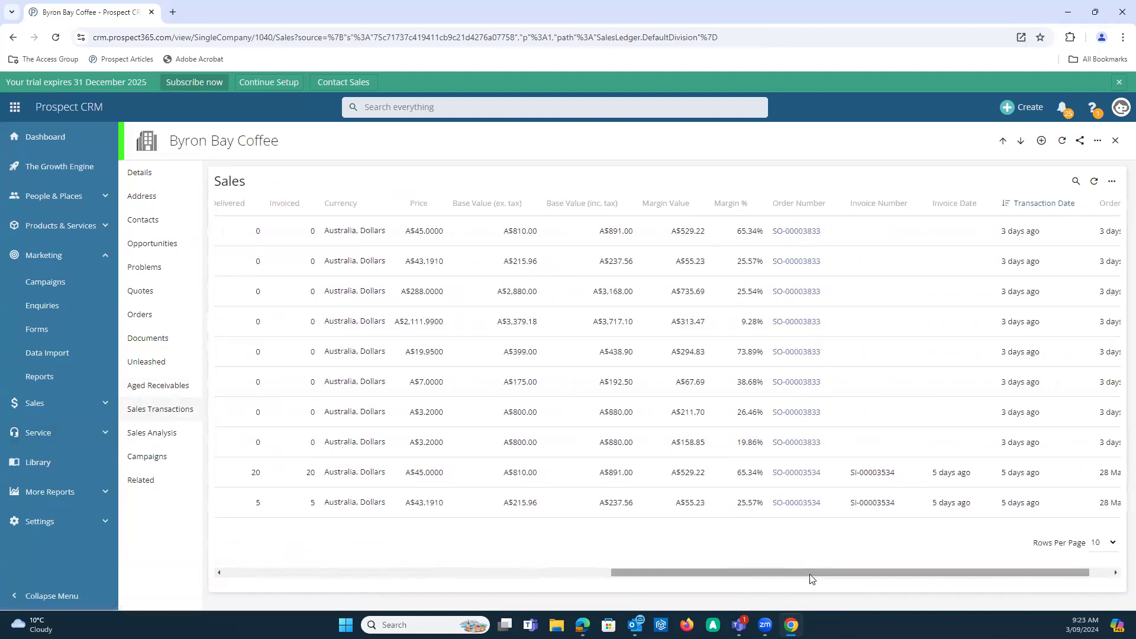
pyautogui.moveTo(812, 578); pyautogui.dragTo(905, 578)
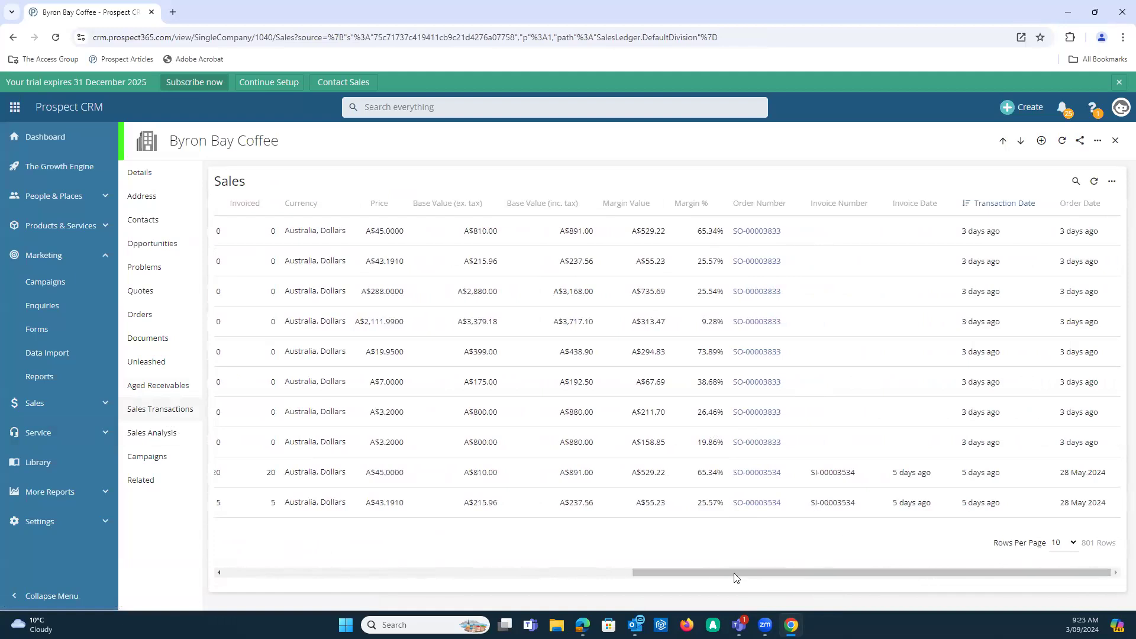
pyautogui.moveTo(643, 573); pyautogui.dragTo(299, 530)
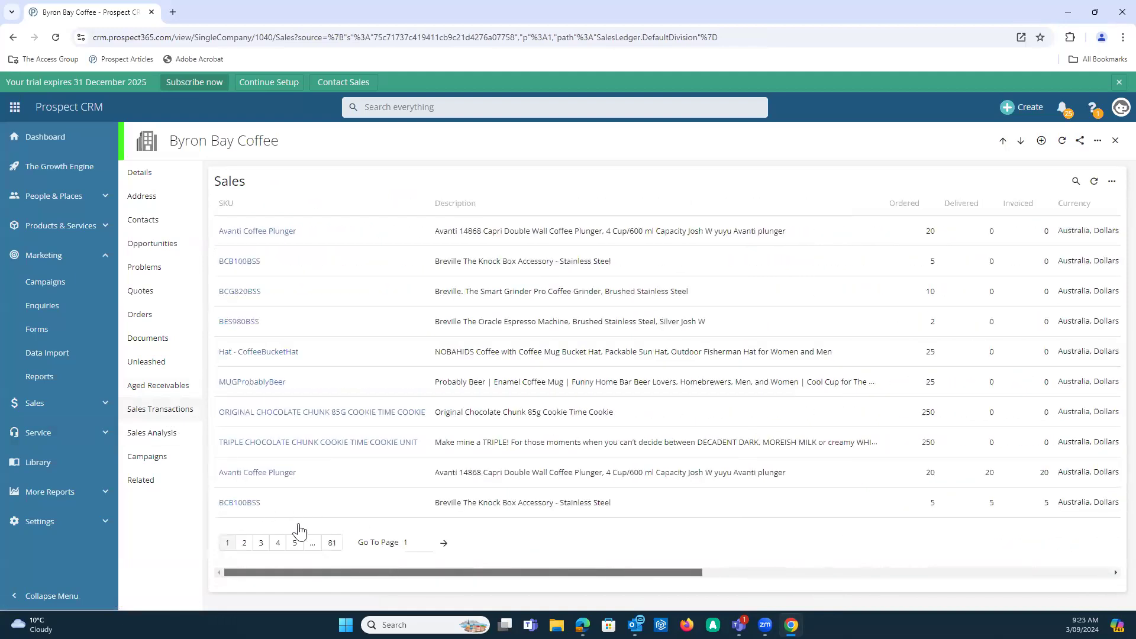
pyautogui.click(295, 542)
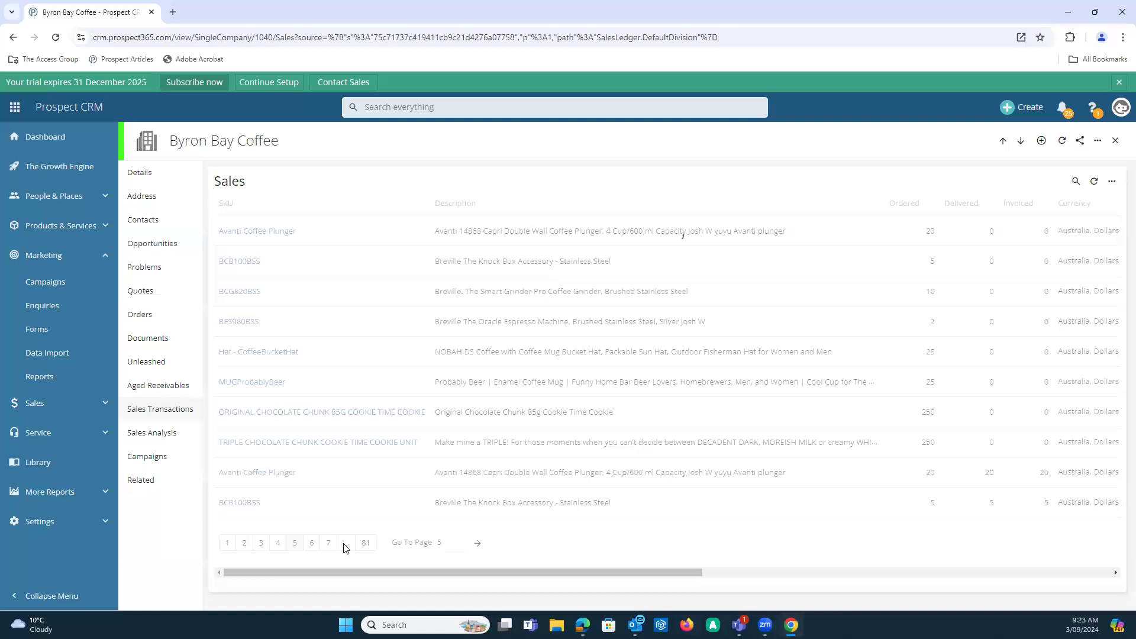
pyautogui.moveTo(644, 574); pyautogui.dragTo(1119, 612)
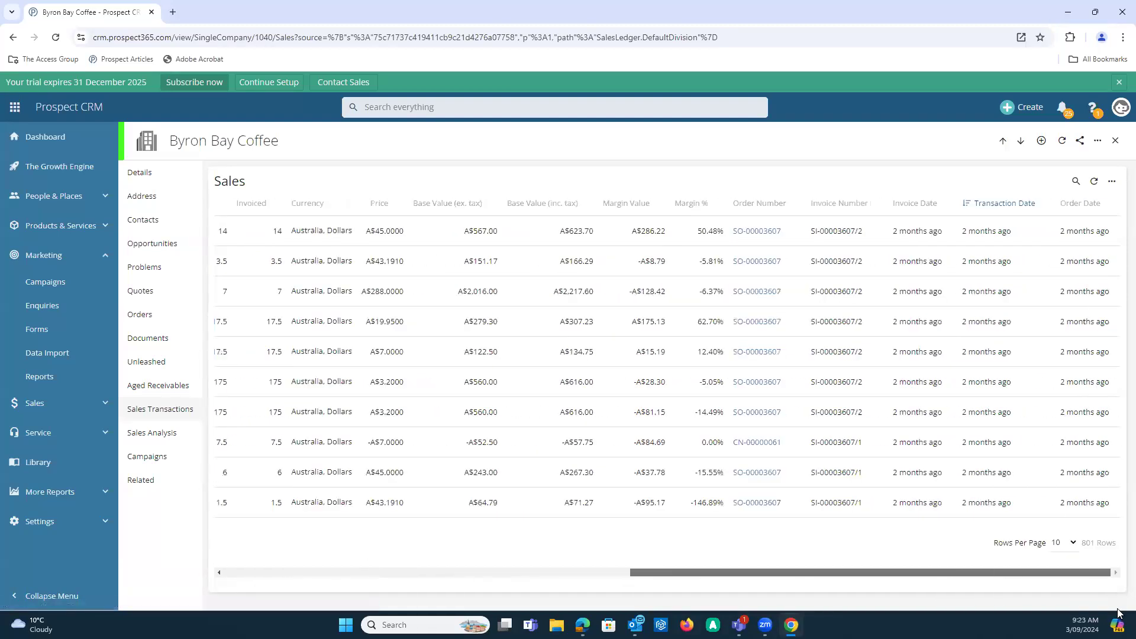
pyautogui.moveTo(1091, 573); pyautogui.dragTo(440, 526)
pyautogui.click(228, 543)
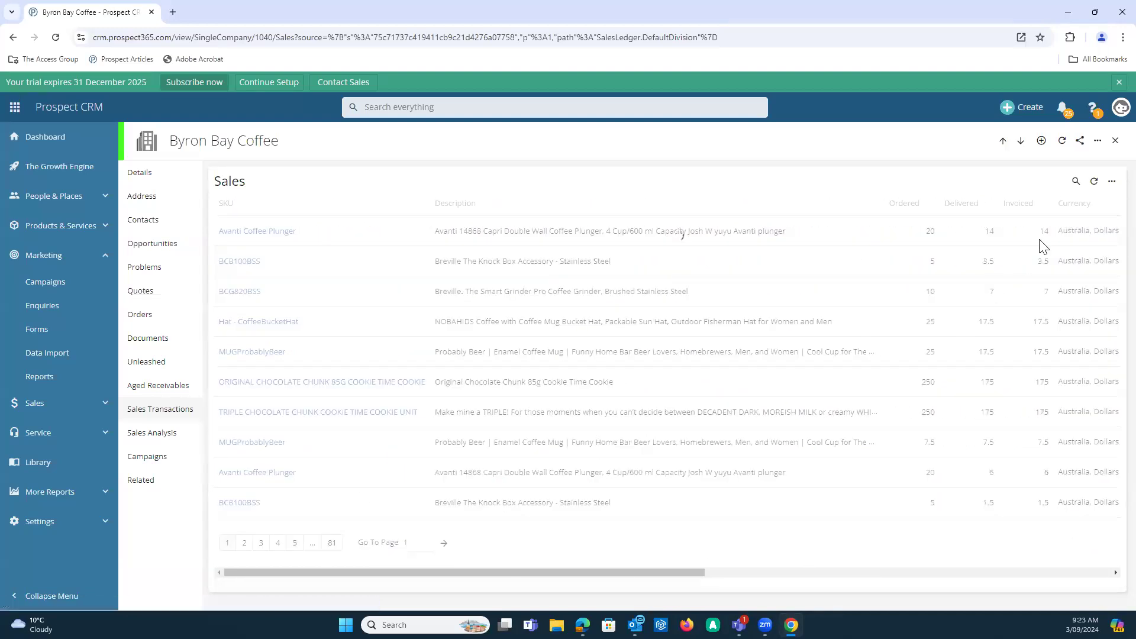
# Step: Search Byron Bay Coffee's sales transactions for "Beans", review the matching lines, and clear the search term
pyautogui.click(1078, 181)
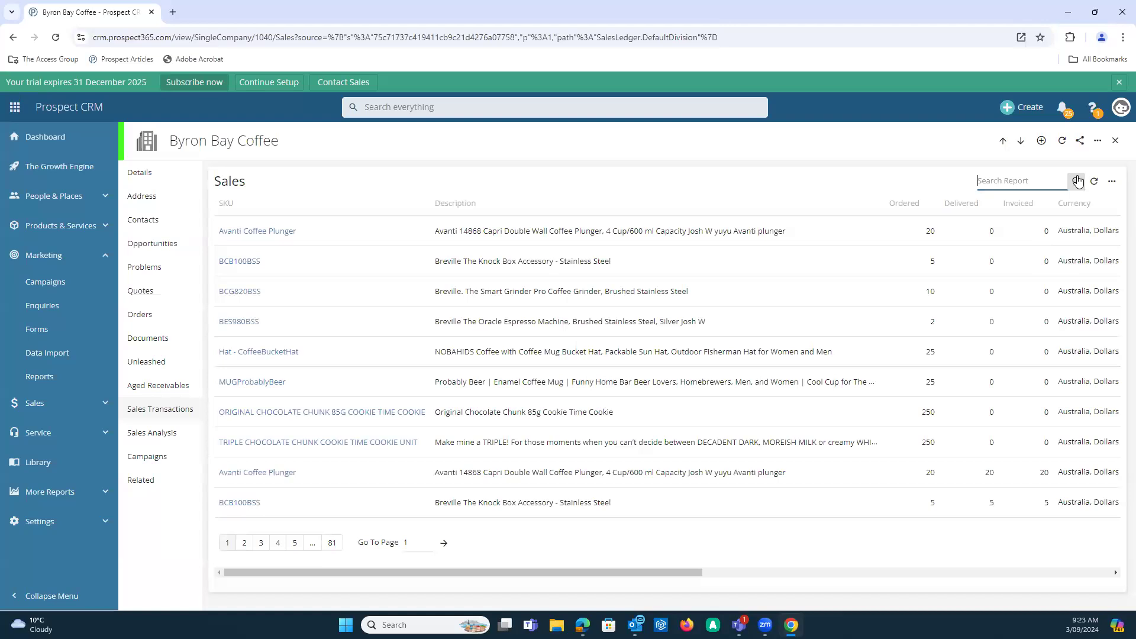
pyautogui.write('Beans')
pyautogui.click(1078, 181)
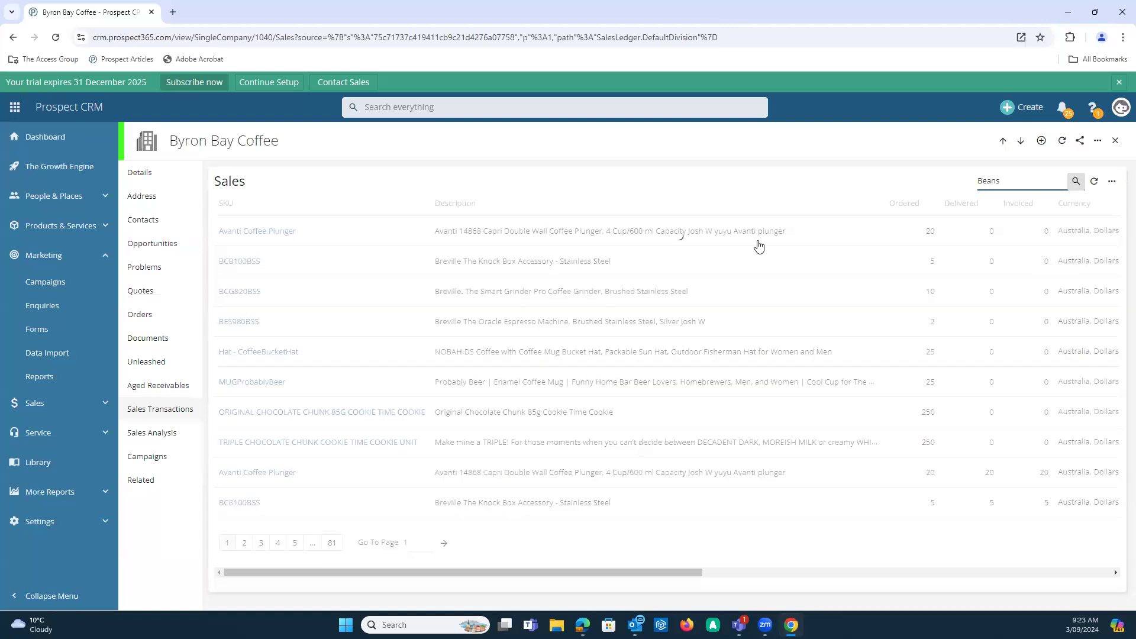
pyautogui.moveTo(337, 545)
pyautogui.mouseDown()
pyautogui.moveTo(668, 561)
pyautogui.moveTo(341, 550)
pyautogui.mouseUp()
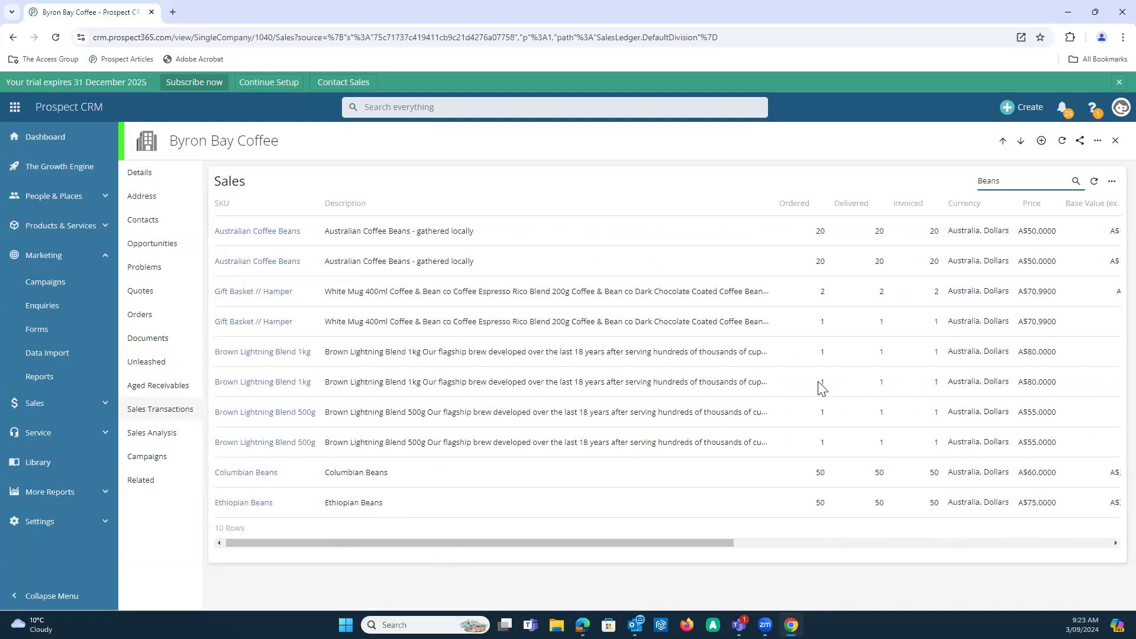
pyautogui.doubleClick(964, 175)
pyautogui.press('BackSpace')
# Step: Review Byron Bay Coffee's sales analysis, zooming the By Month chart into recent months and resetting it, and view the full Sales By Month report
pyautogui.click(169, 435)
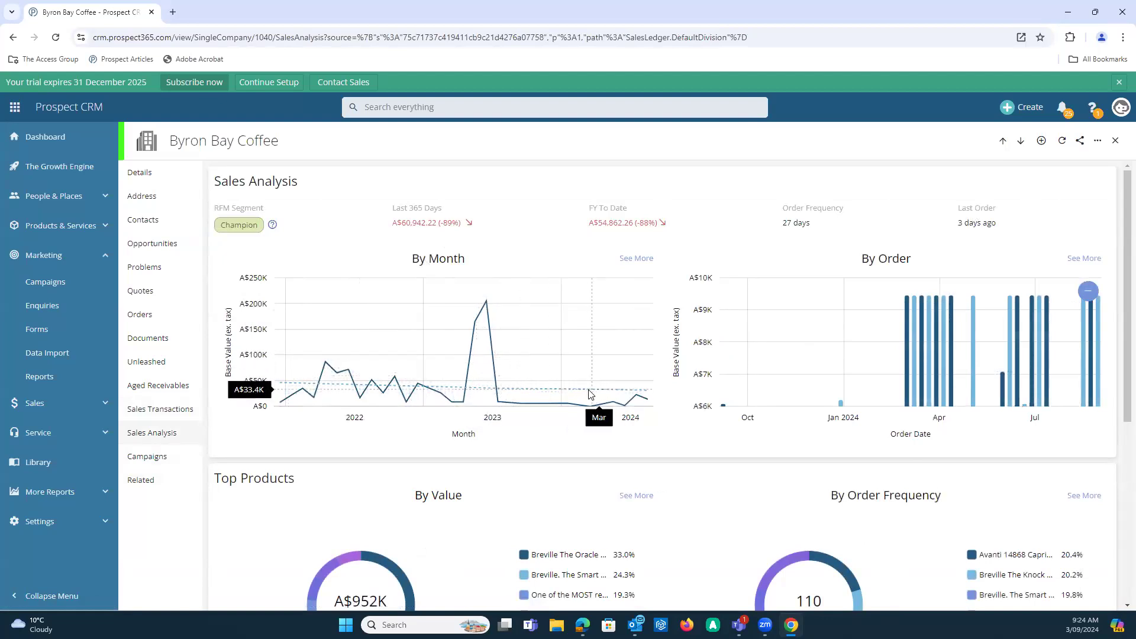
pyautogui.moveTo(563, 397); pyautogui.dragTo(651, 397)
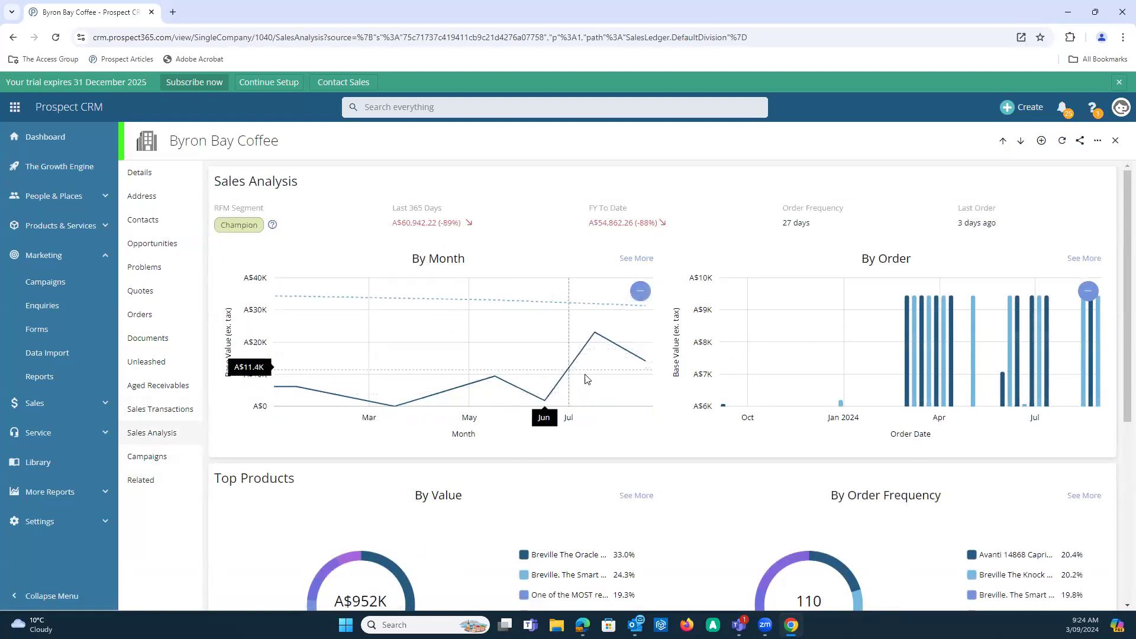
pyautogui.click(640, 291)
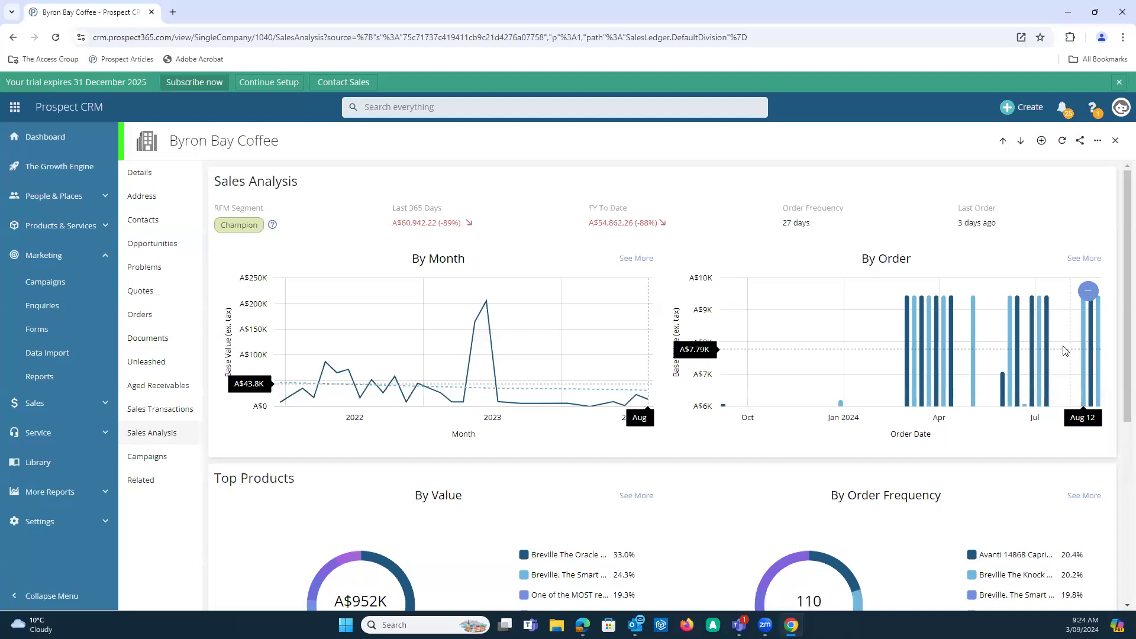
pyautogui.click(636, 258)
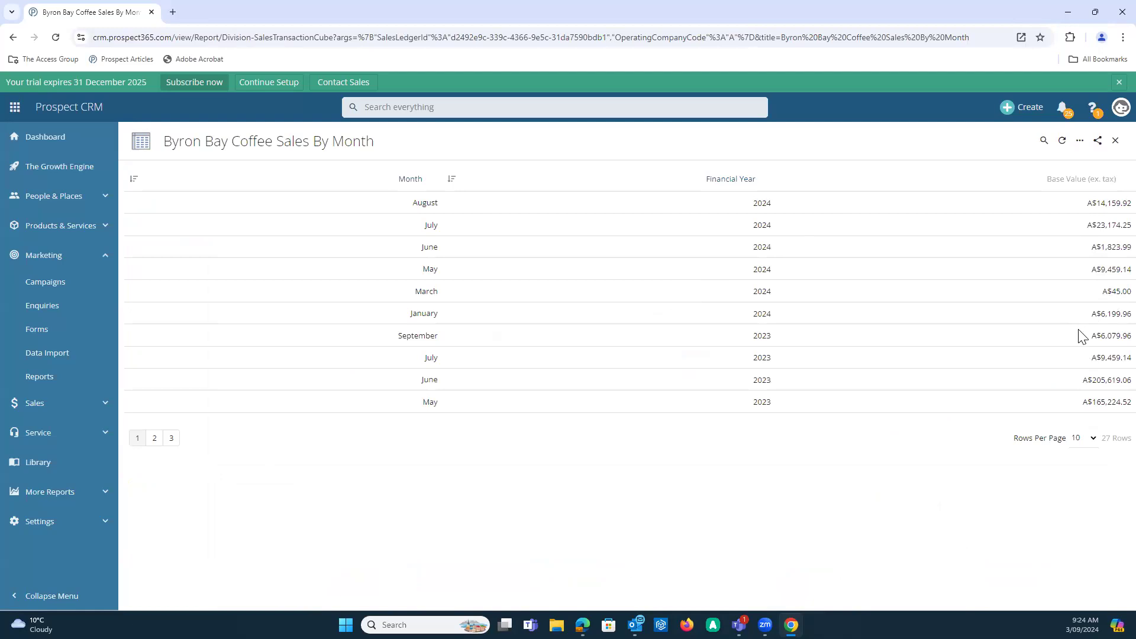
pyautogui.click(1115, 141)
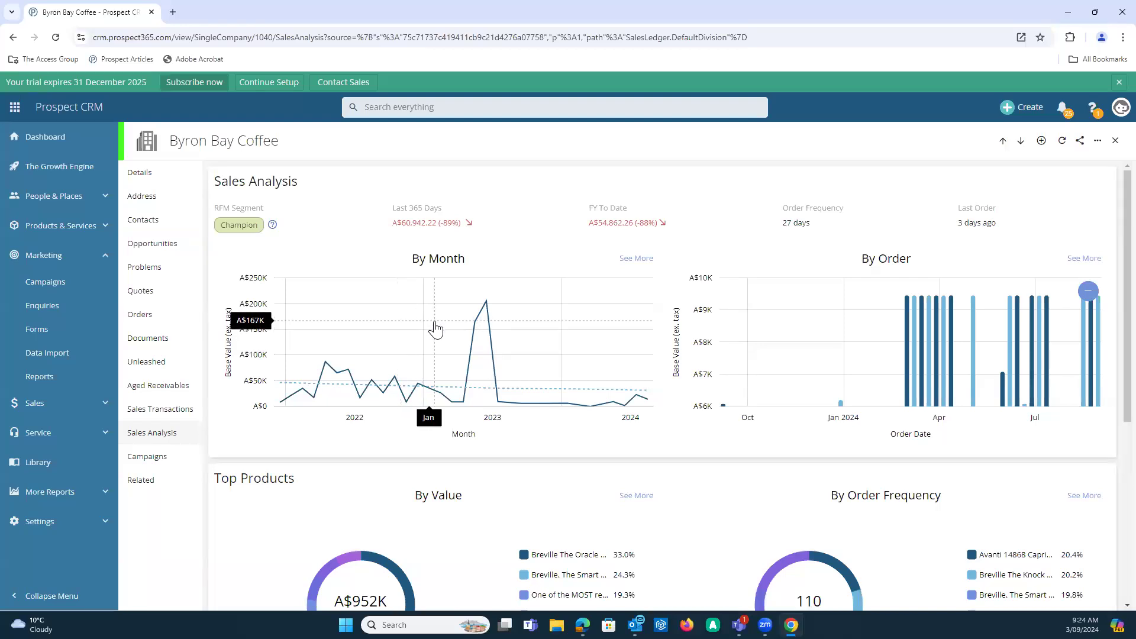
# Step: View the full Top Products by Value report and open the Breville The Oracle Espresso Machine record from it
pyautogui.scroll(-3, 441, 322)
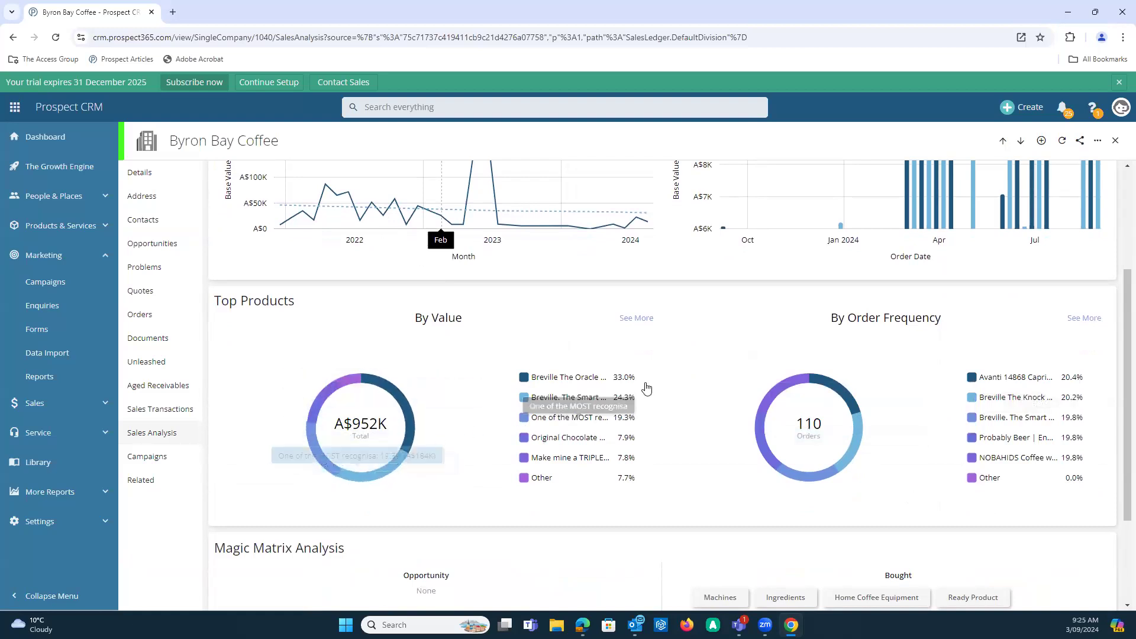
pyautogui.click(633, 320)
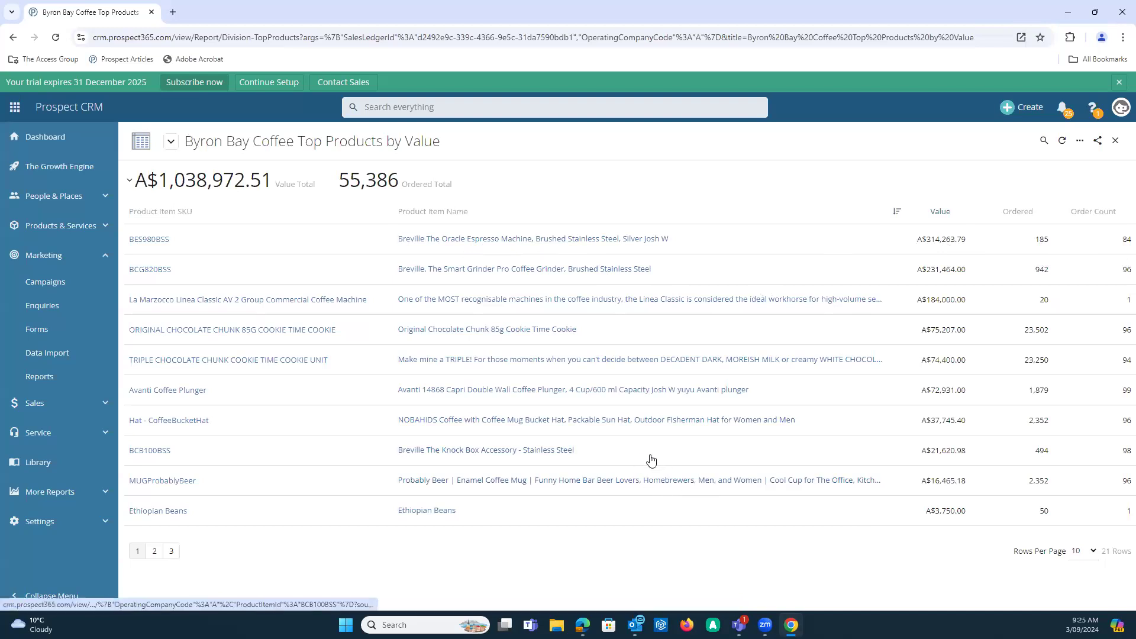
pyautogui.click(448, 240)
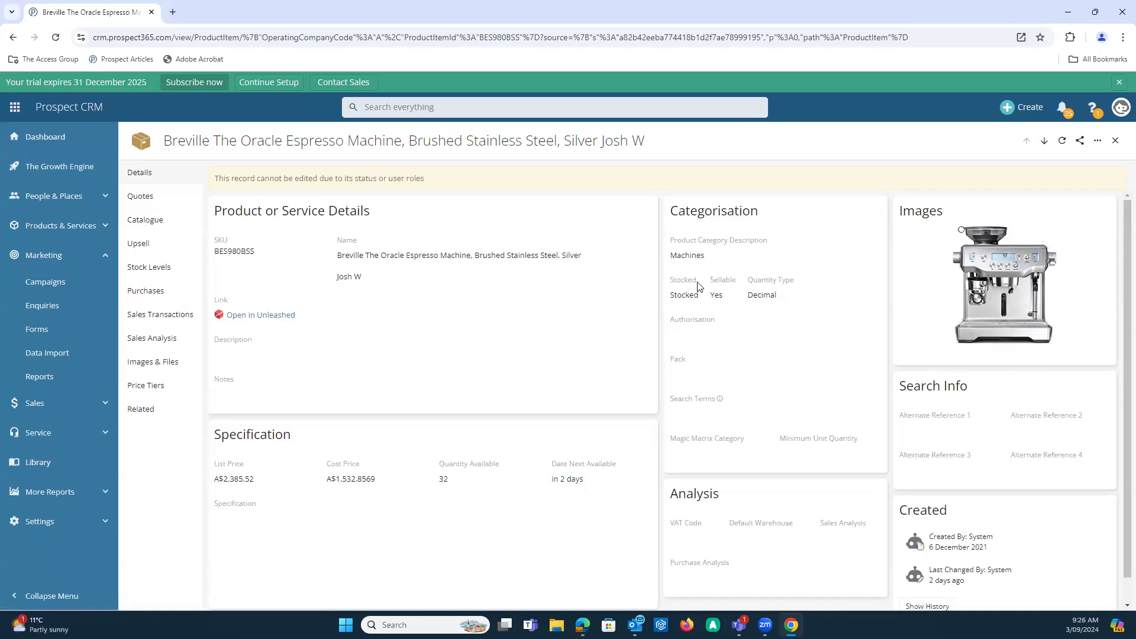
# Step: Review the espresso machine's stock levels, purchases and sales transactions, plus the top buyers and buying pattern in its sales analysis
pyautogui.click(173, 274)
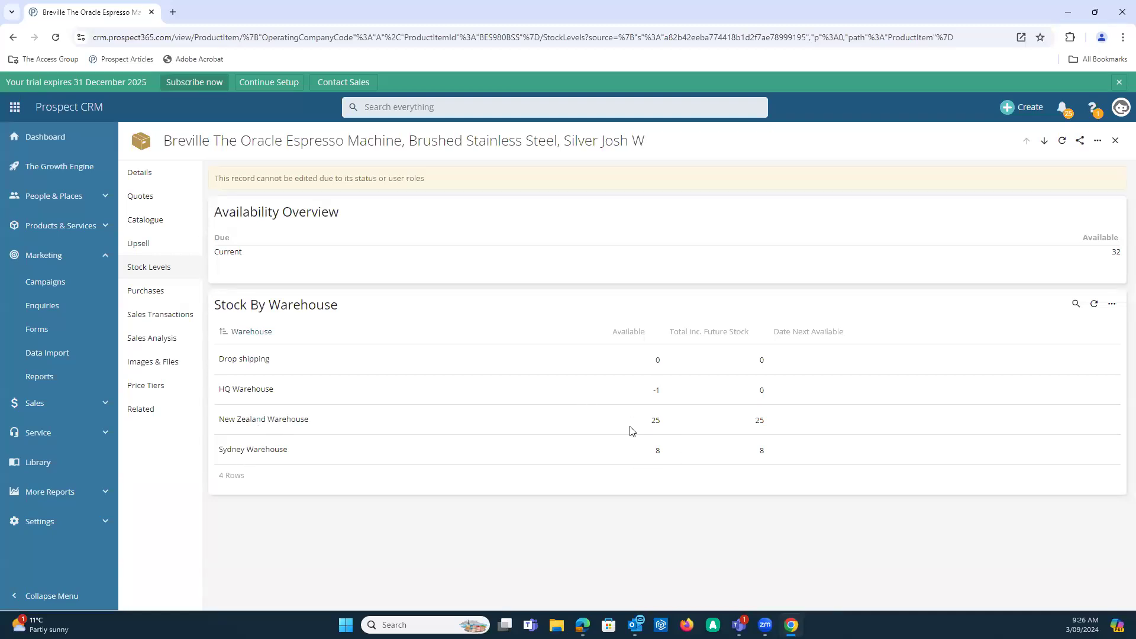
pyautogui.click(170, 296)
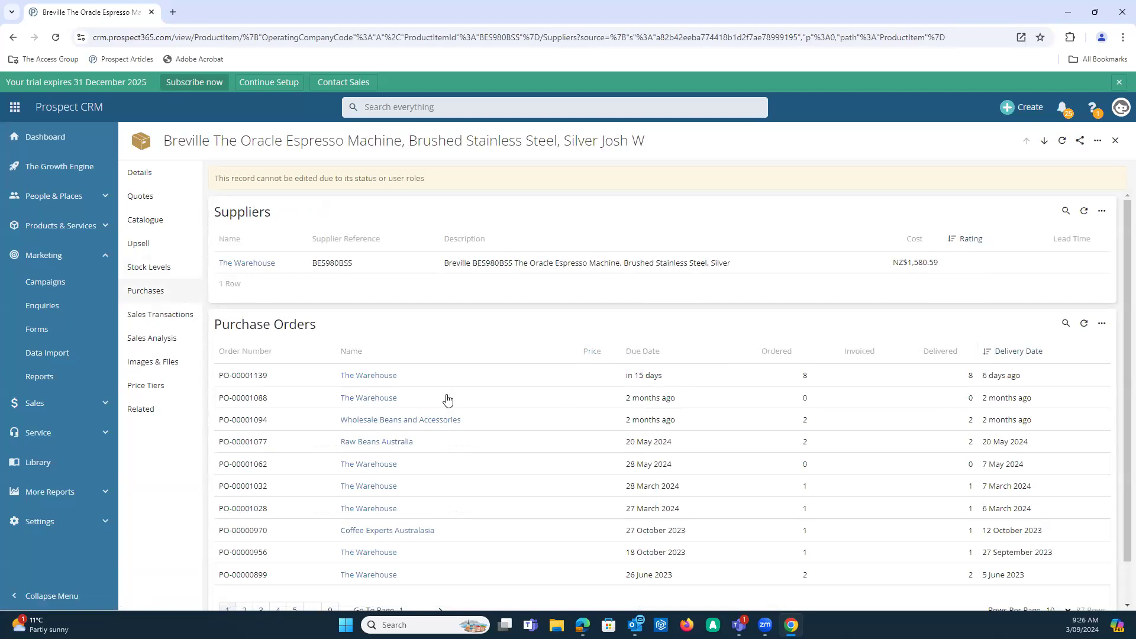
pyautogui.click(166, 320)
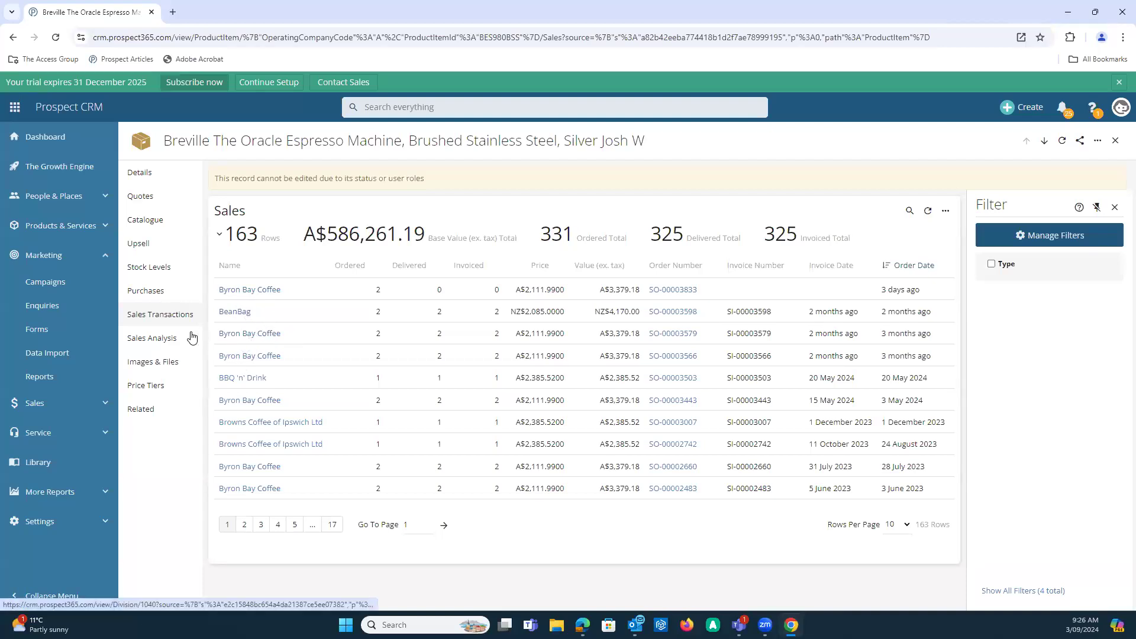
pyautogui.click(172, 338)
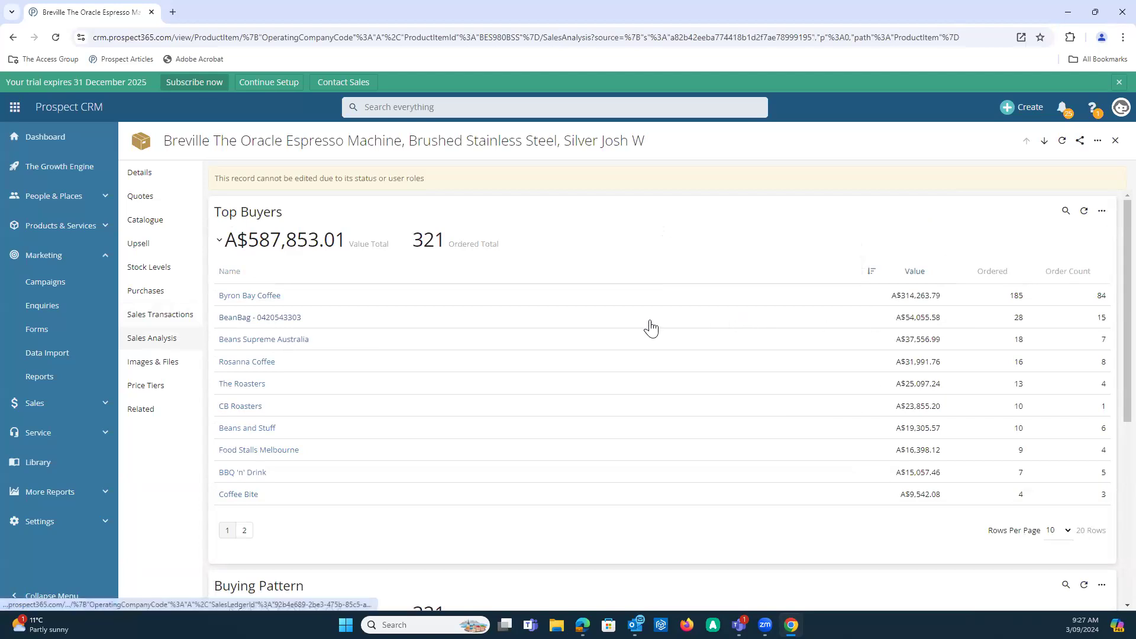
pyautogui.scroll(-5, 651, 328)
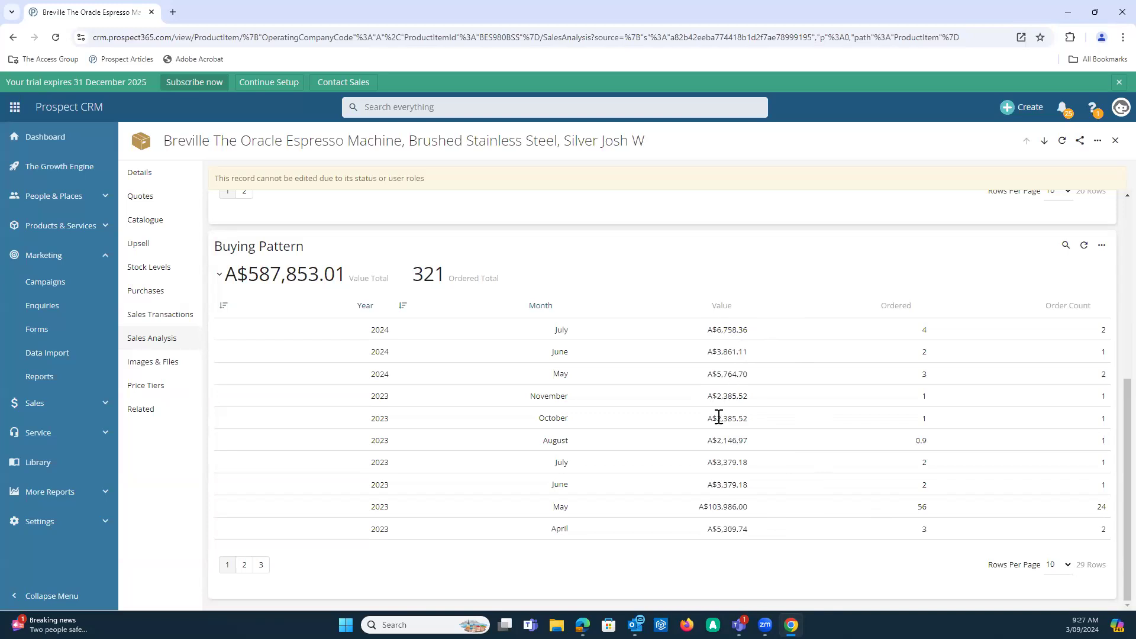
# Step: View the espresso machine's images and linked files, and its price tiers
pyautogui.click(172, 362)
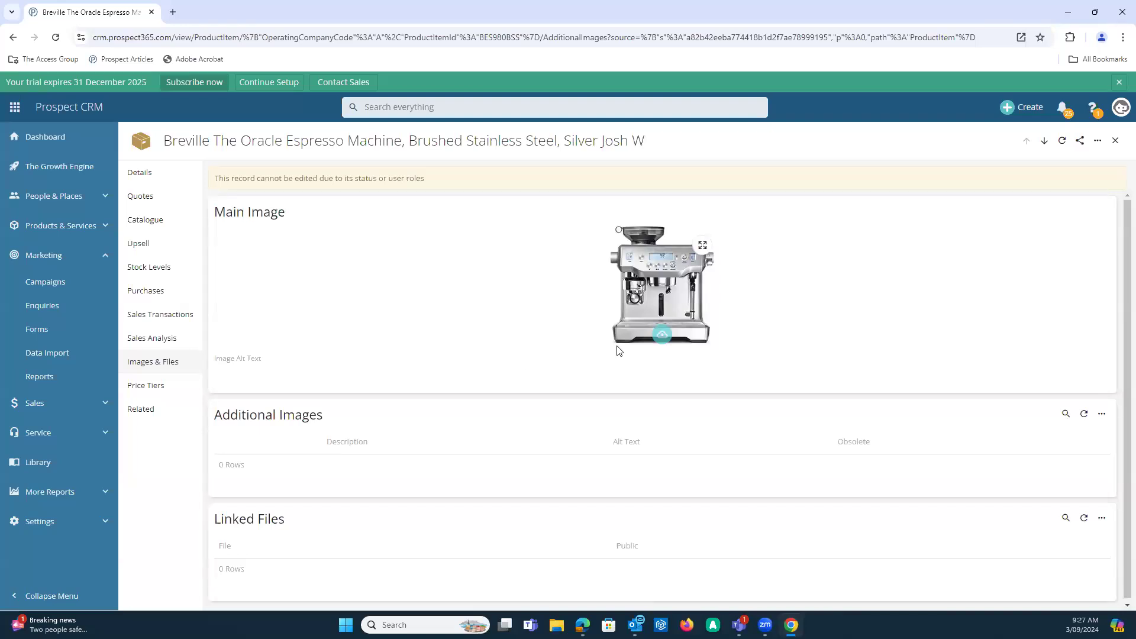
pyautogui.scroll(-1, 504, 399)
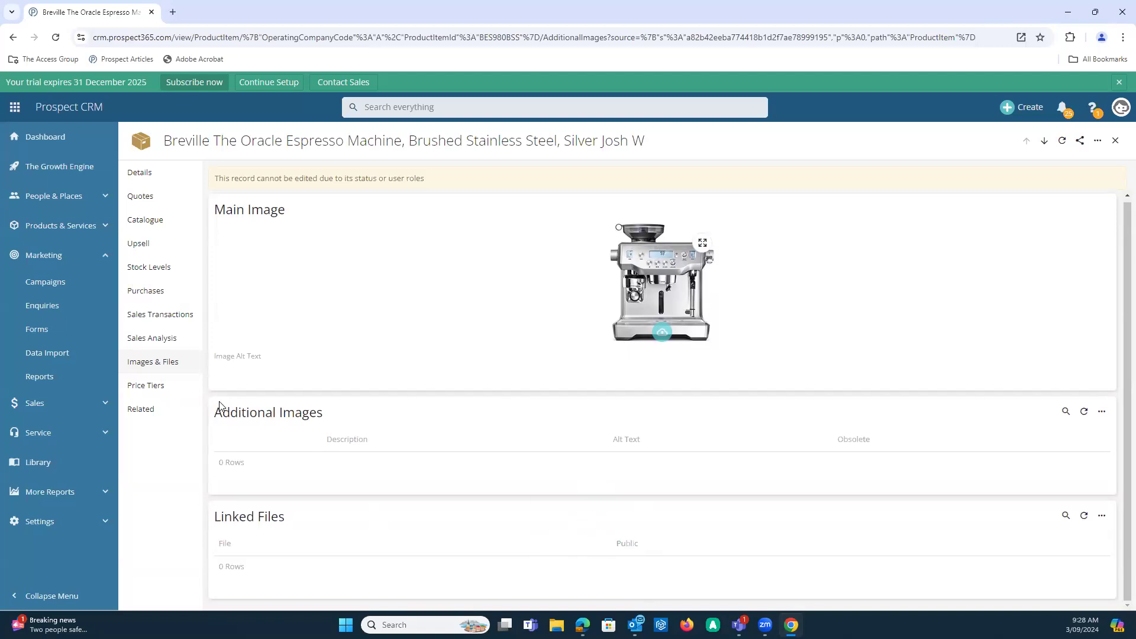
pyautogui.click(178, 384)
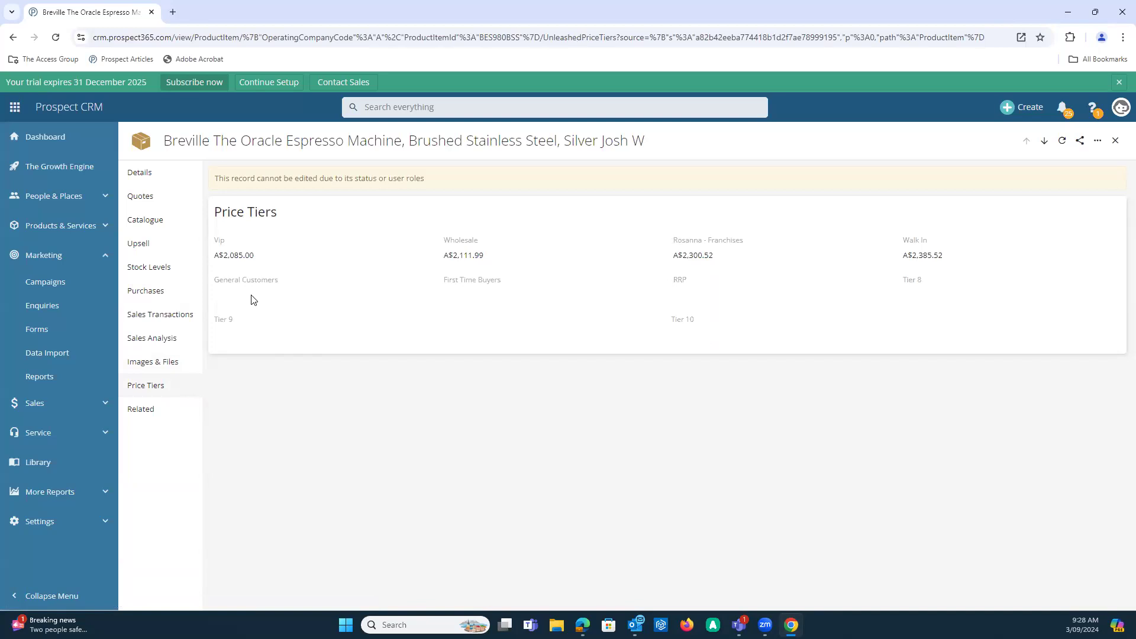
# Step: Expand the Recommended linked products in the espresso machine's upsell section, and return to the product details
pyautogui.click(169, 253)
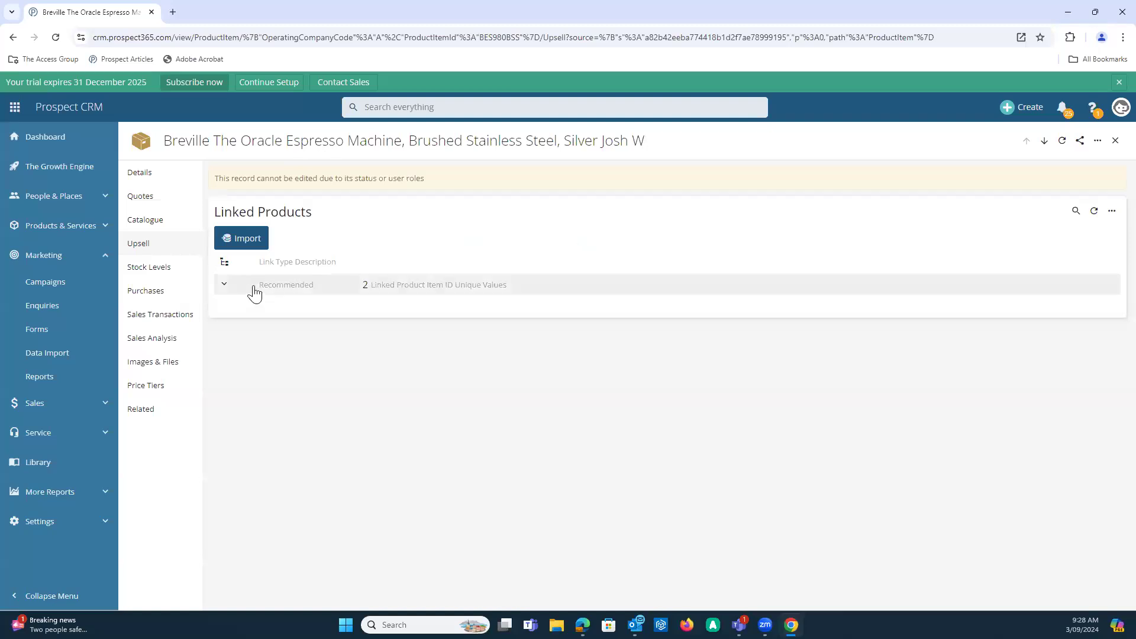
pyautogui.click(229, 290)
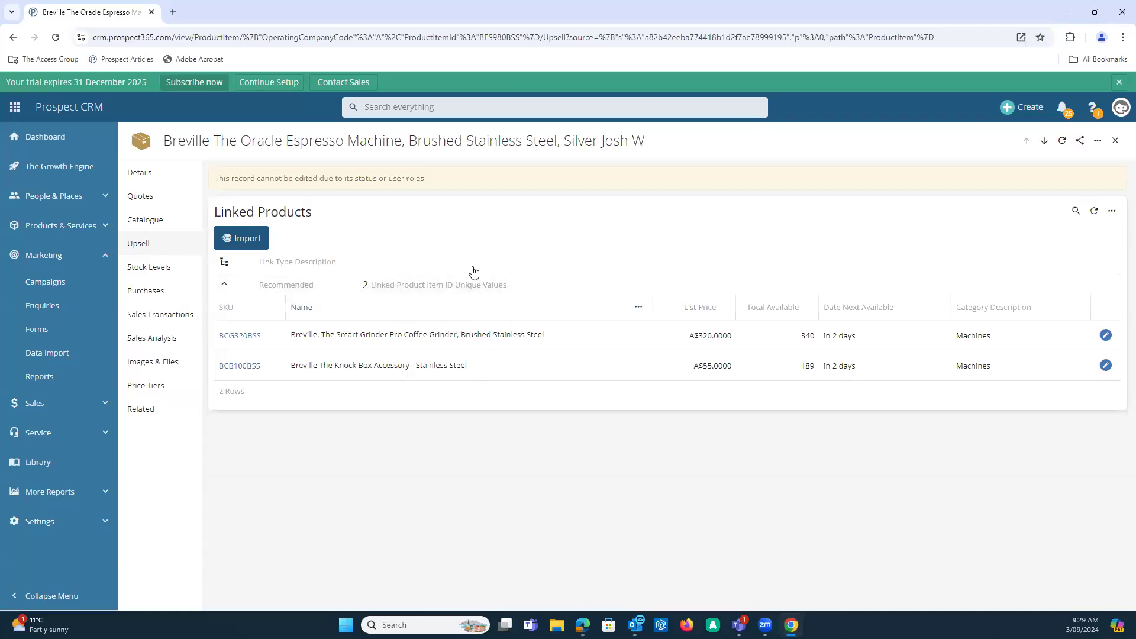
pyautogui.click(173, 176)
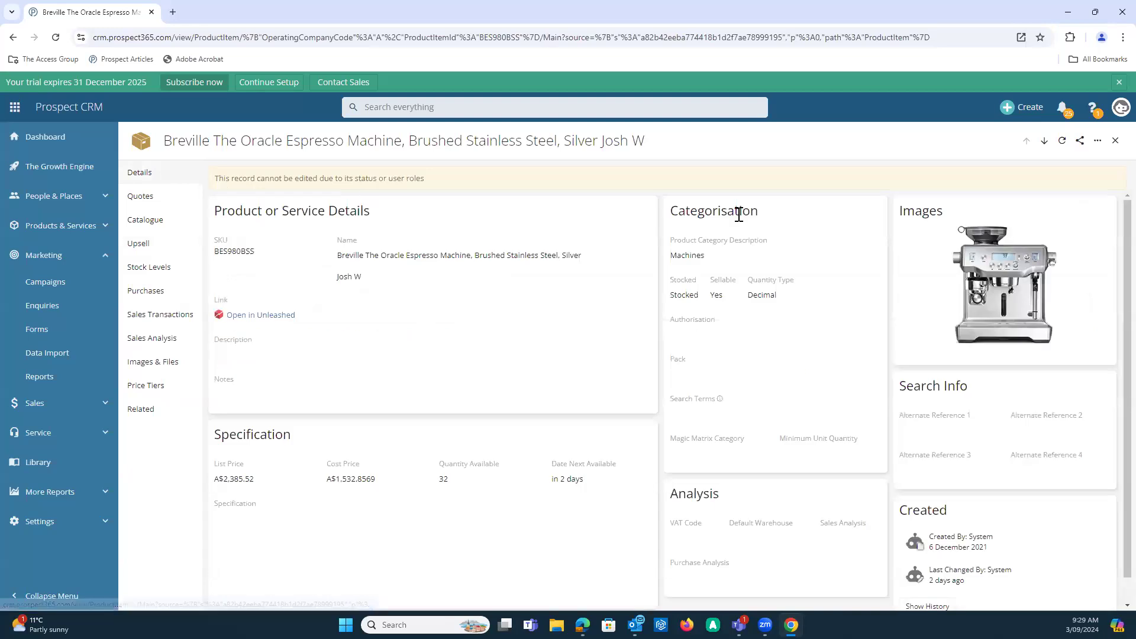
# Step: Close the product record and Top Products report, and review the Magic Matrix Analysis in Byron Bay Coffee's sales analysis
pyautogui.click(1116, 140)
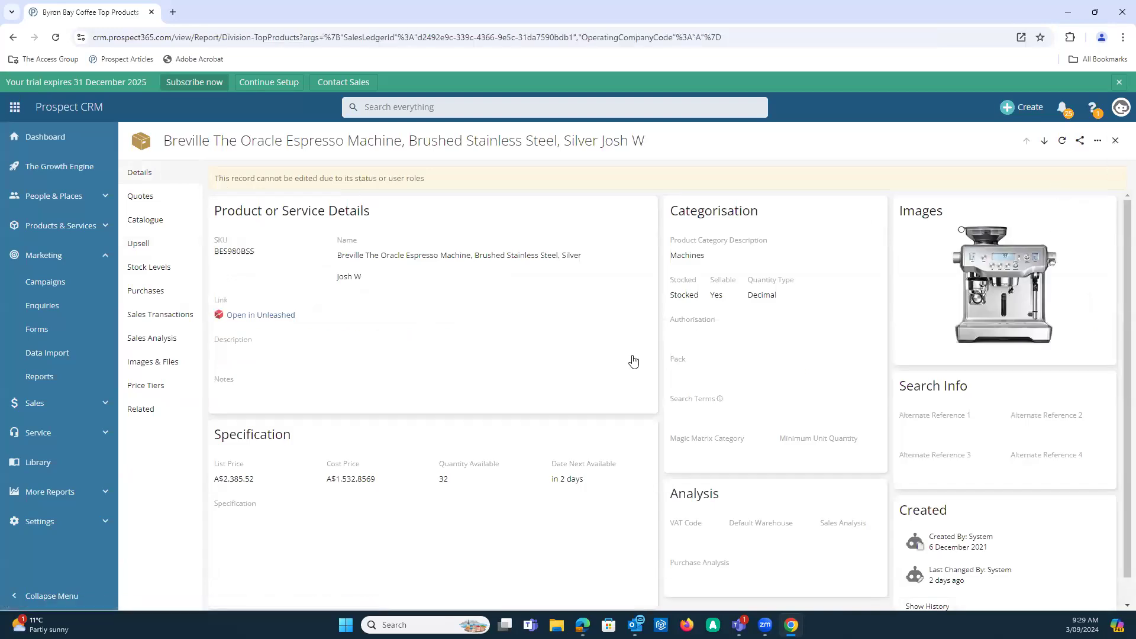
pyautogui.click(1116, 142)
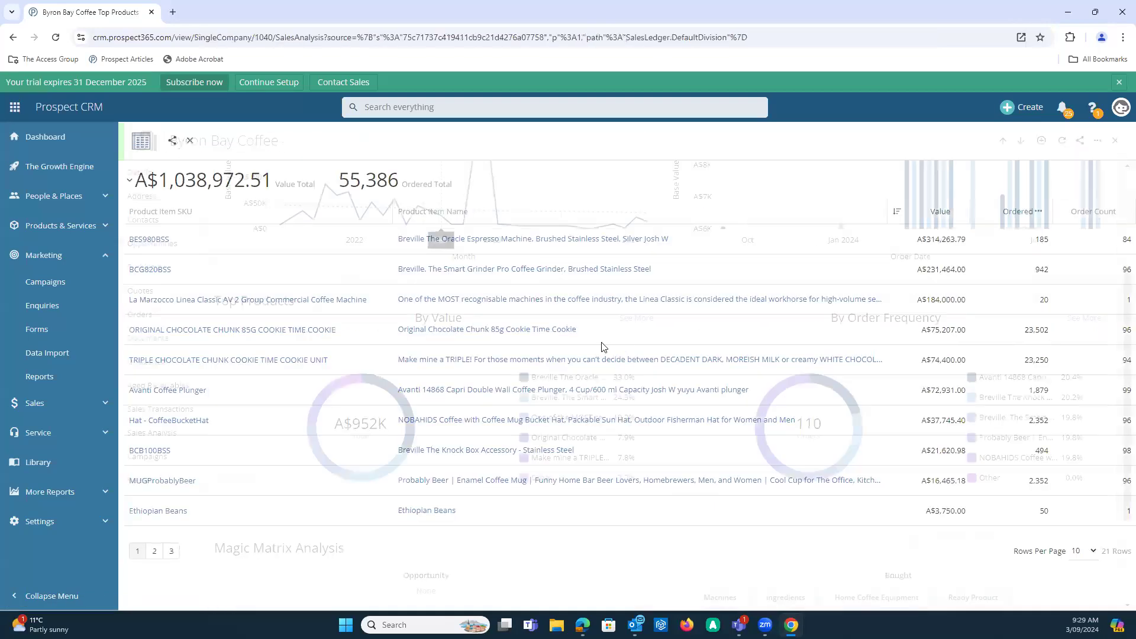
pyautogui.scroll(-2, 601, 348)
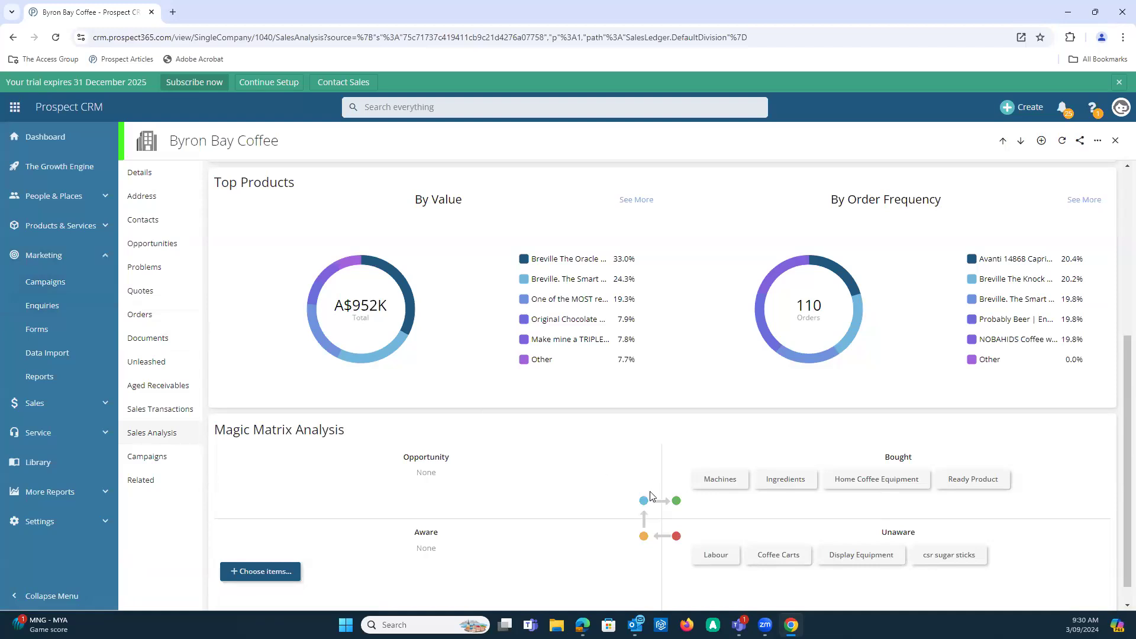
# Step: Return to the Account Manager Dashboard, view the full Customer Trends report and sort it by Difference in ascending order
pyautogui.click(84, 147)
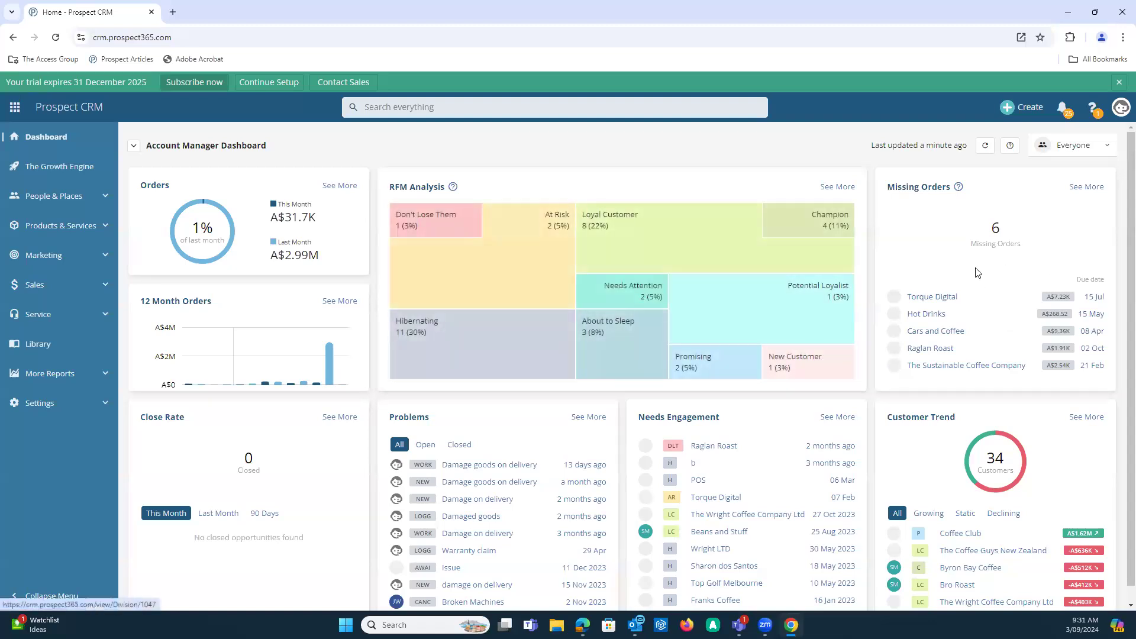
pyautogui.scroll(-1, 964, 290)
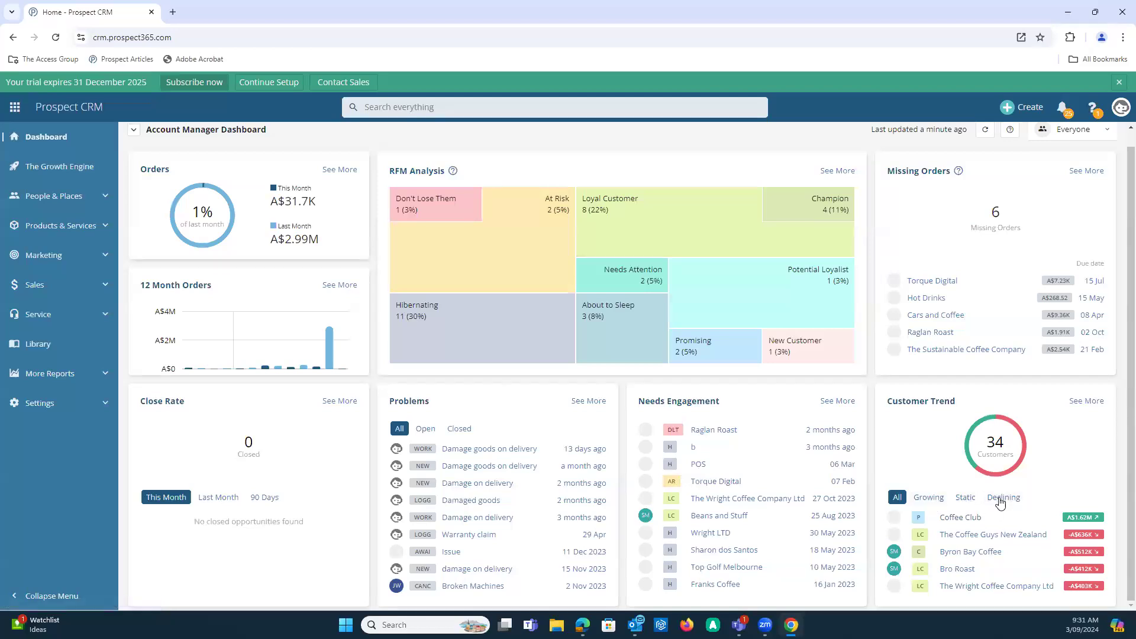
pyautogui.click(1086, 401)
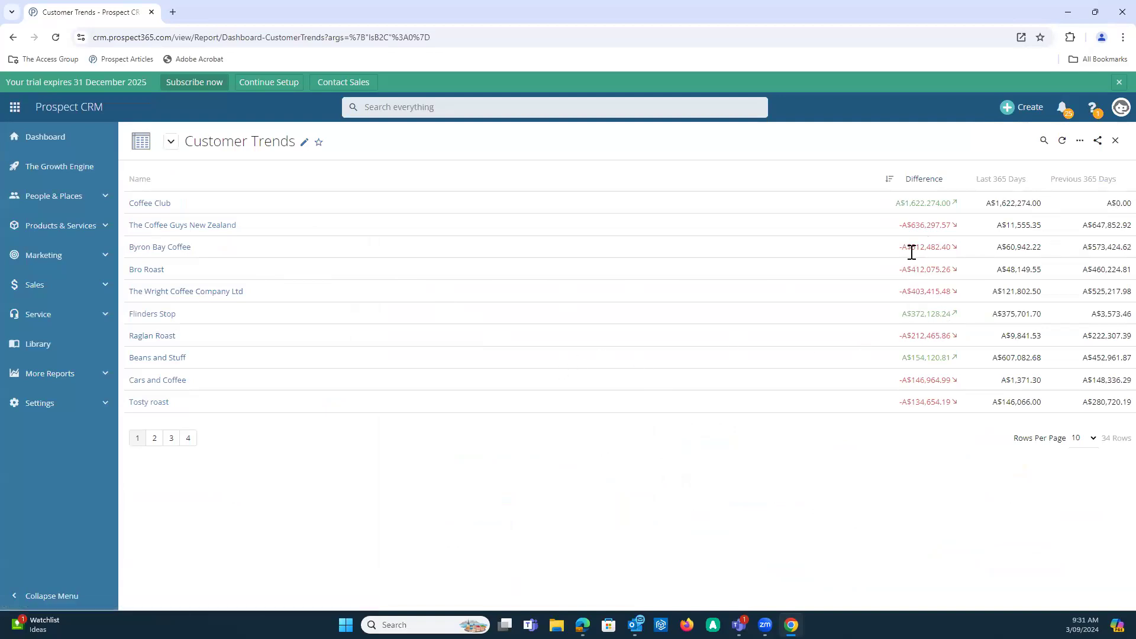
pyautogui.click(937, 181)
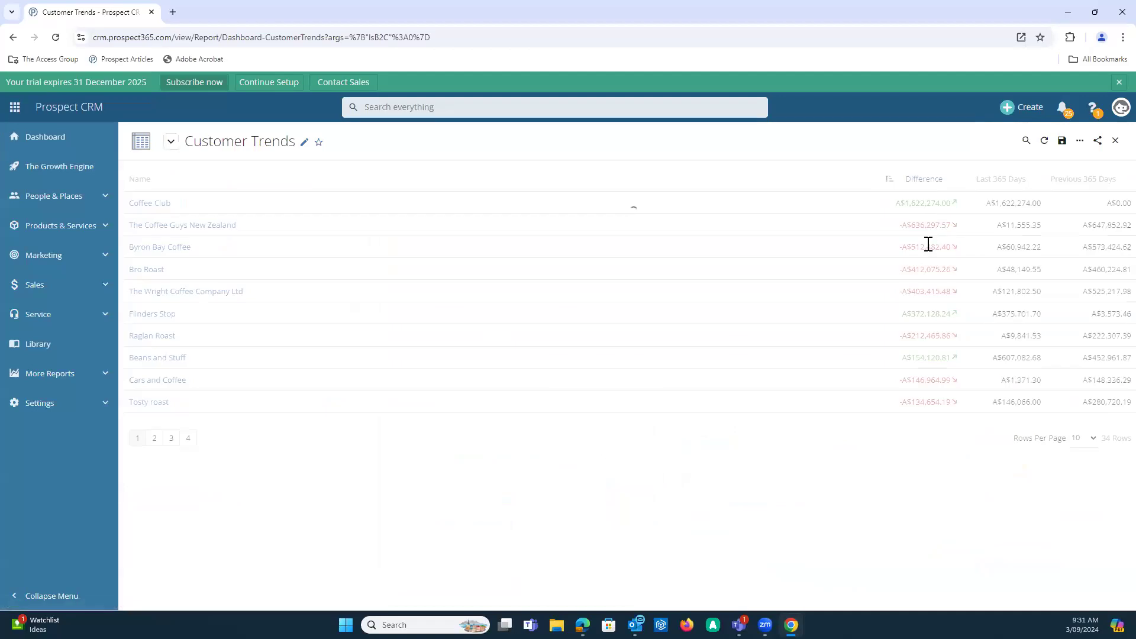
# Step: View the further actions available for the Customer Trends report and close the report
pyautogui.click(1083, 145)
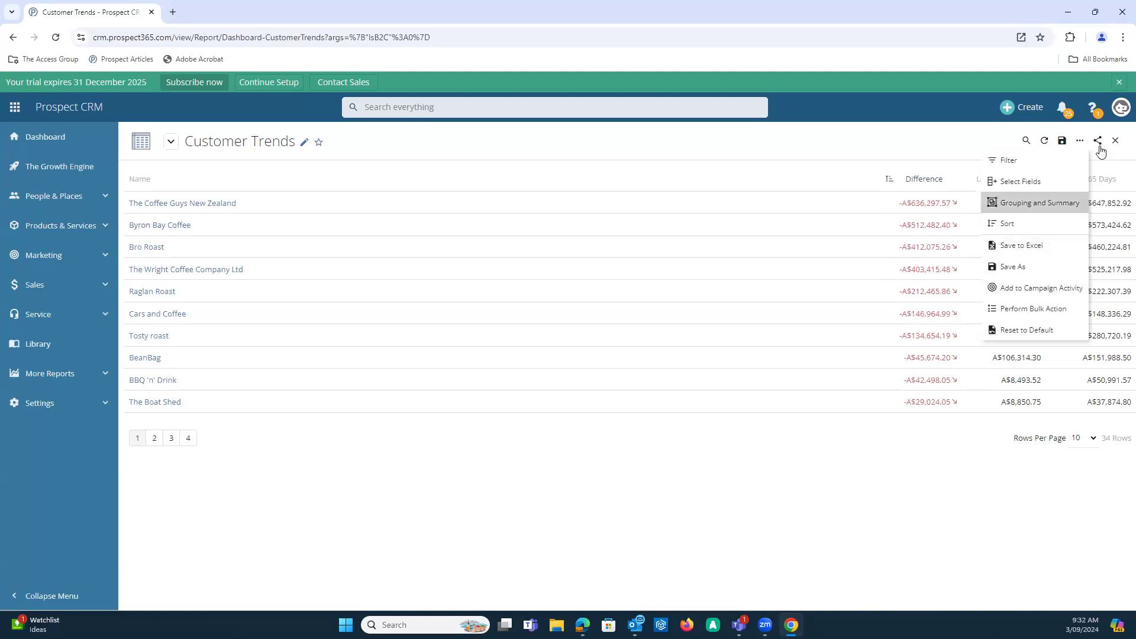
pyautogui.click(1118, 142)
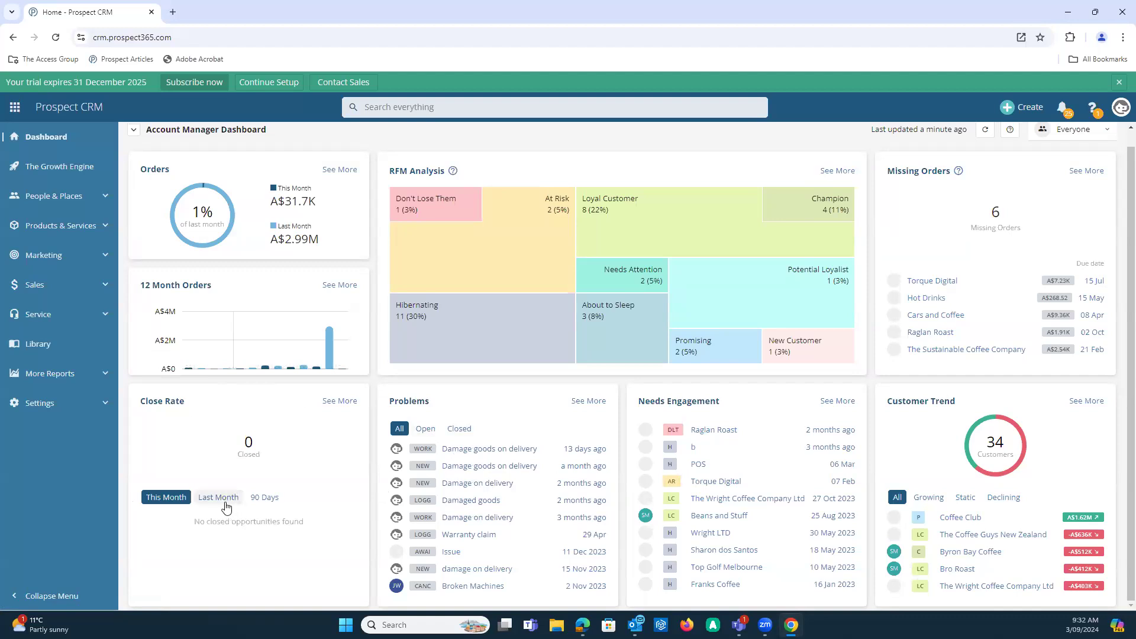
# Step: Check the dashboard's Close Rate for 90 Days and This Month, and view the full Orders report
pyautogui.click(263, 501)
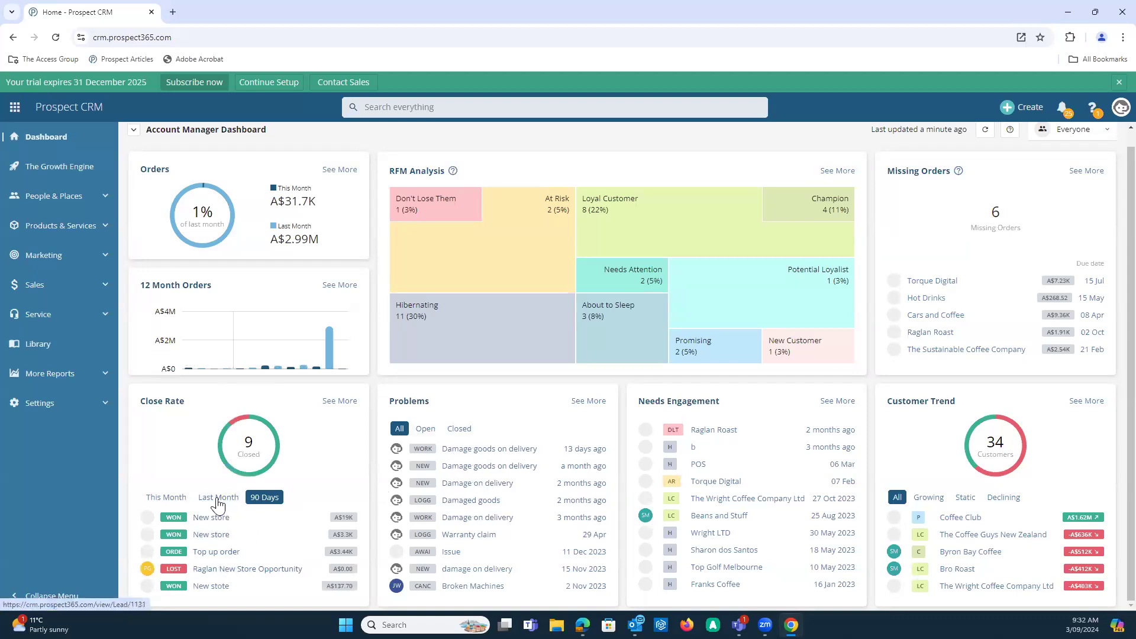
pyautogui.click(172, 497)
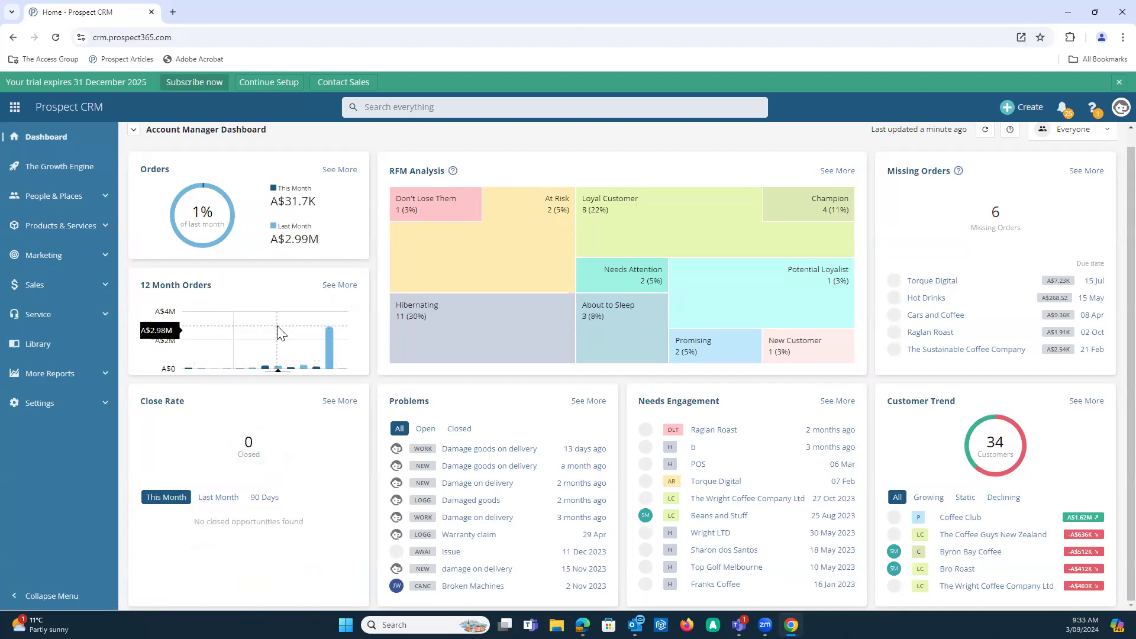
pyautogui.scroll(1, 280, 329)
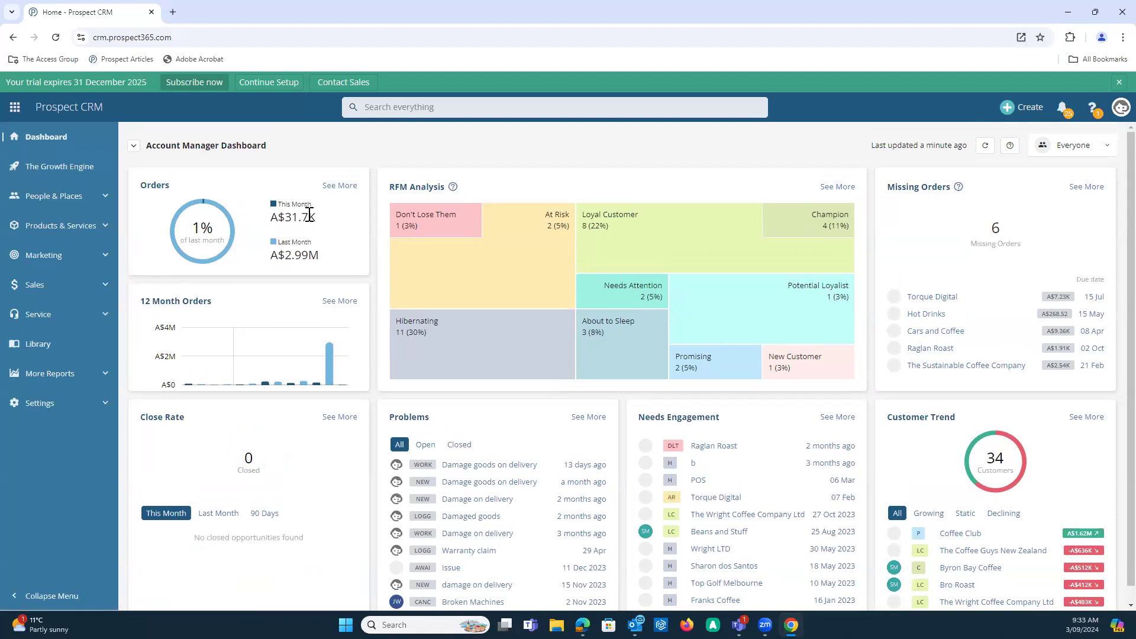
pyautogui.click(335, 188)
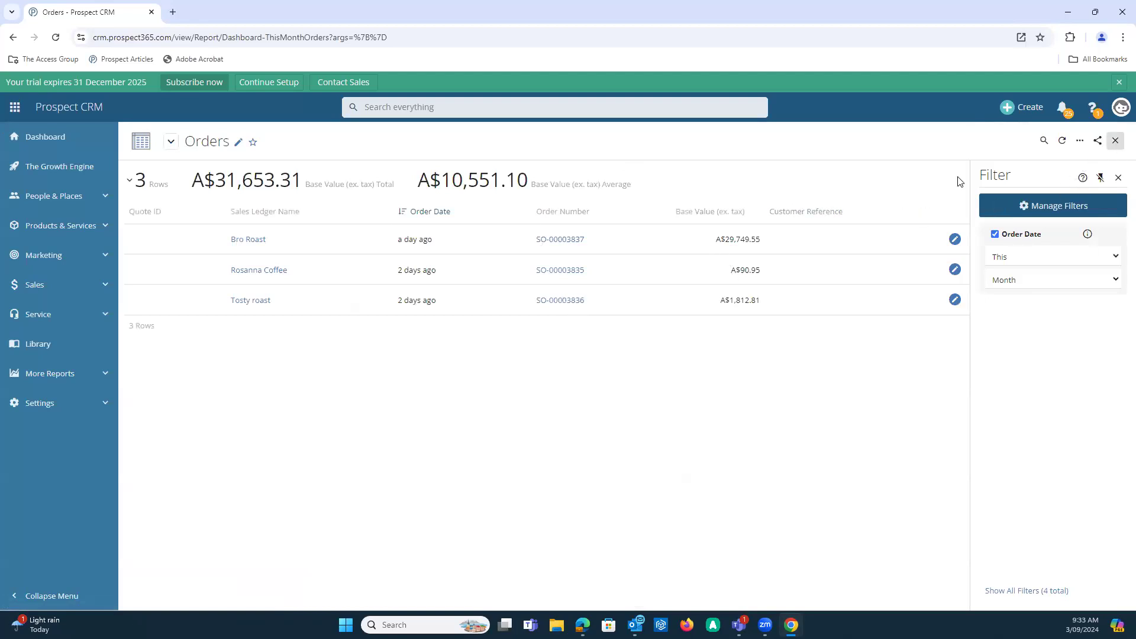
# Step: Return to the dashboard, search the CRM by the contact's first name and open the Browns Coffee of Ipswich Ltd contact record
pyautogui.click(644, 109)
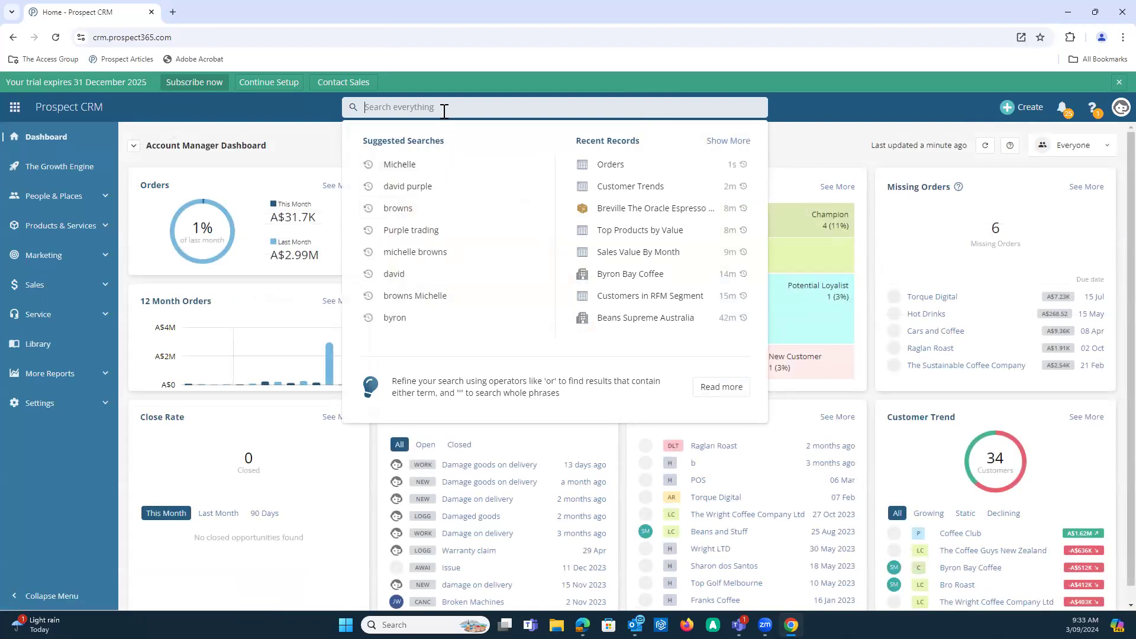
pyautogui.write('Michelle')
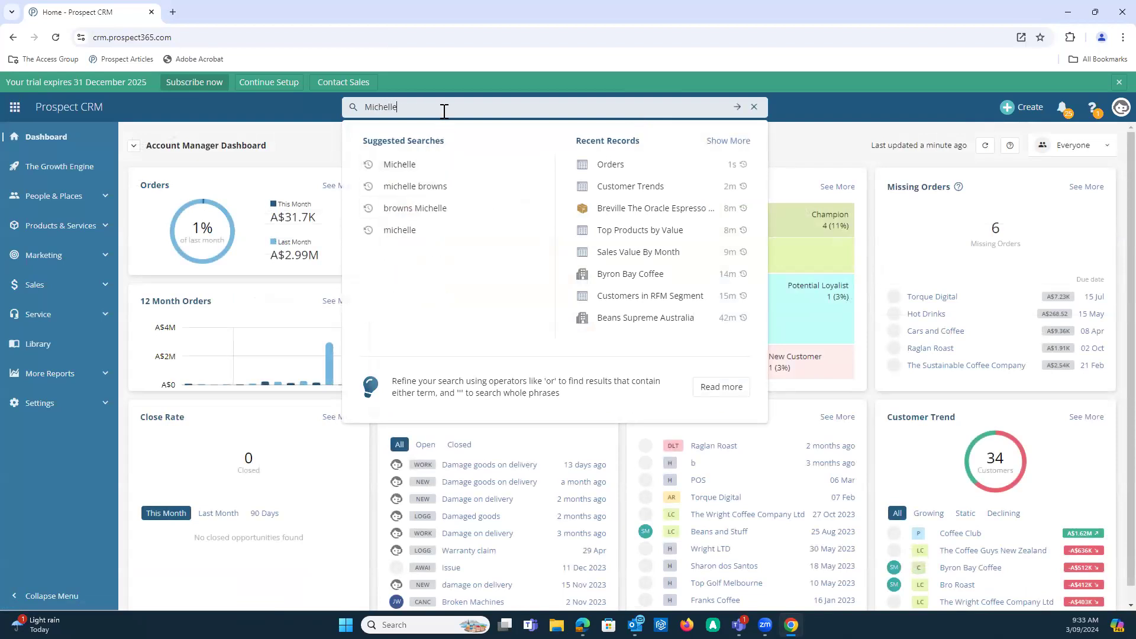
pyautogui.press('Return')
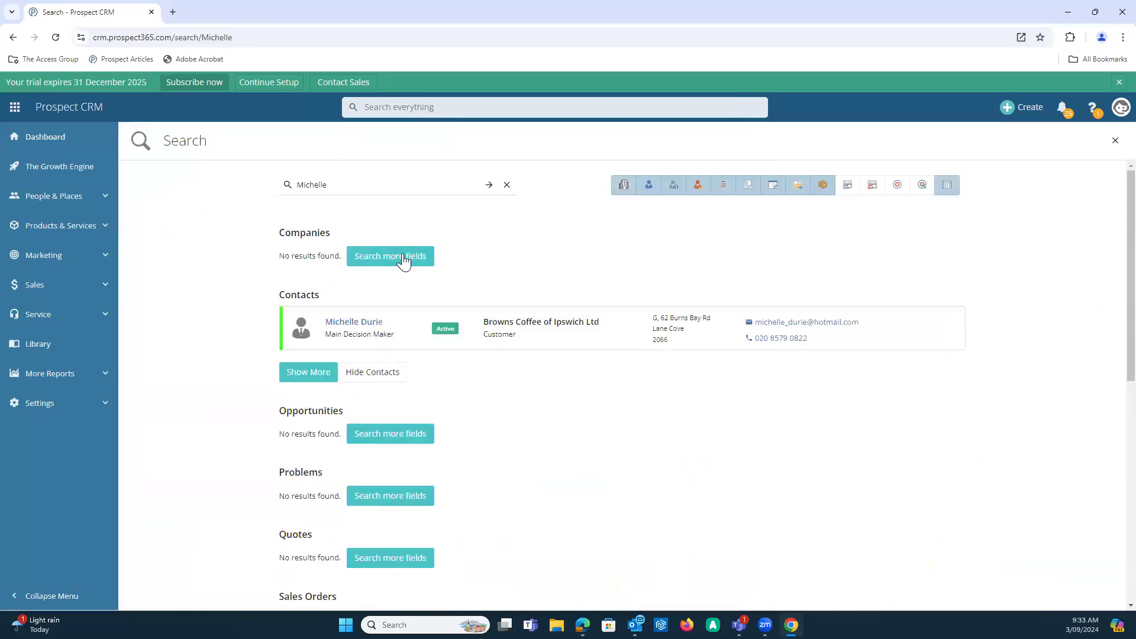
pyautogui.click(363, 322)
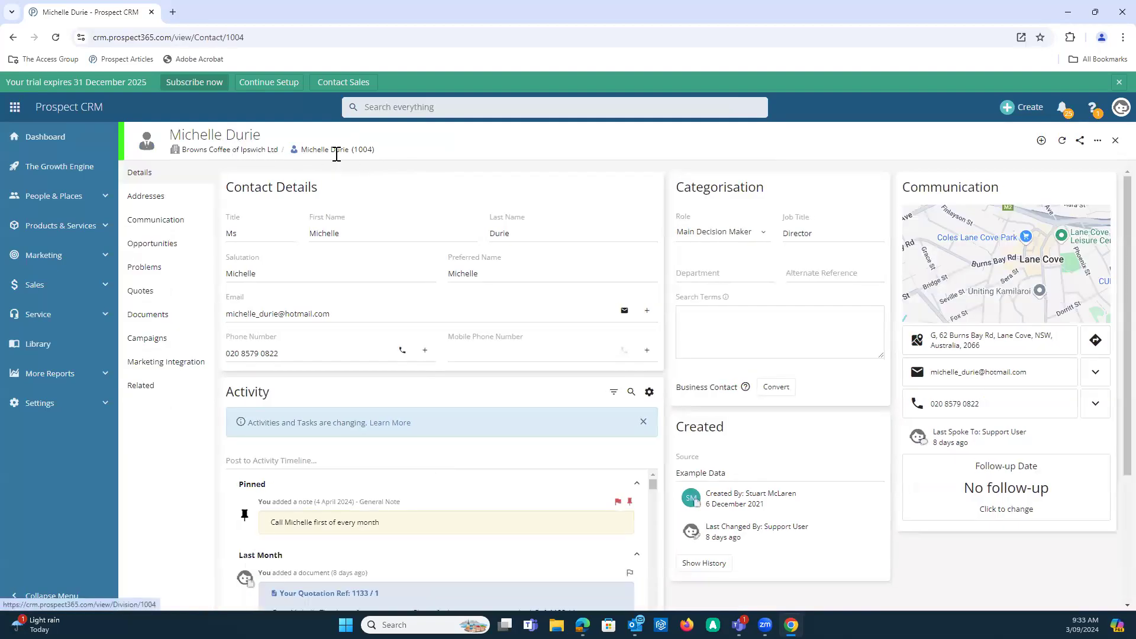
# Step: Review the parent company record, Browns Coffee of Ipswich Ltd, and return to the contact's details and activity
pyautogui.click(257, 155)
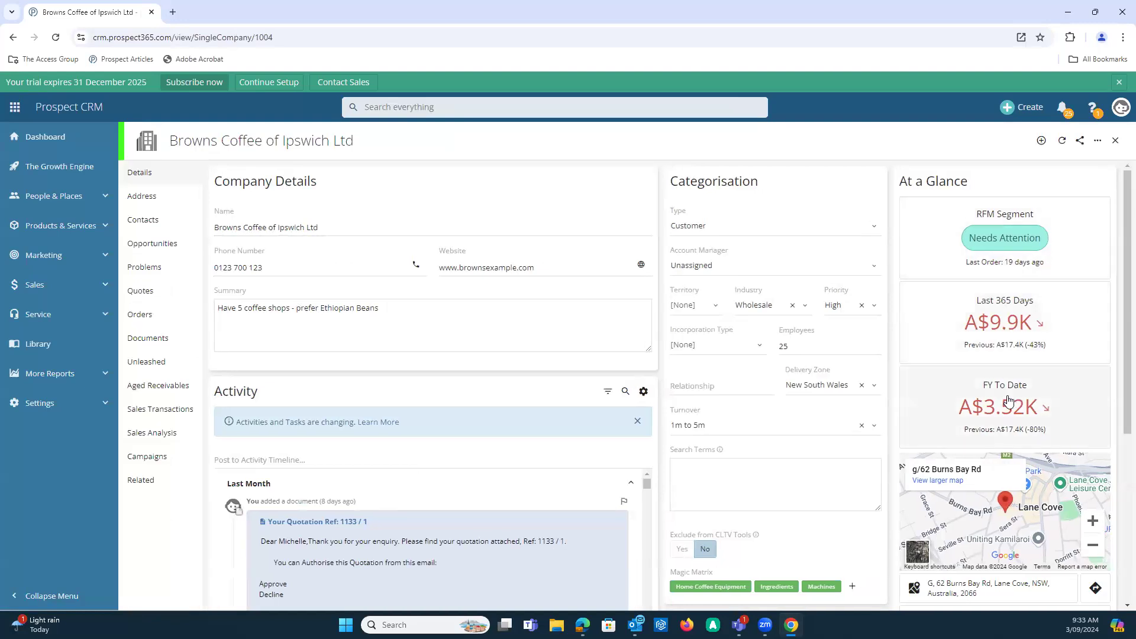
pyautogui.scroll(-2, 1007, 408)
pyautogui.scroll(2, 602, 338)
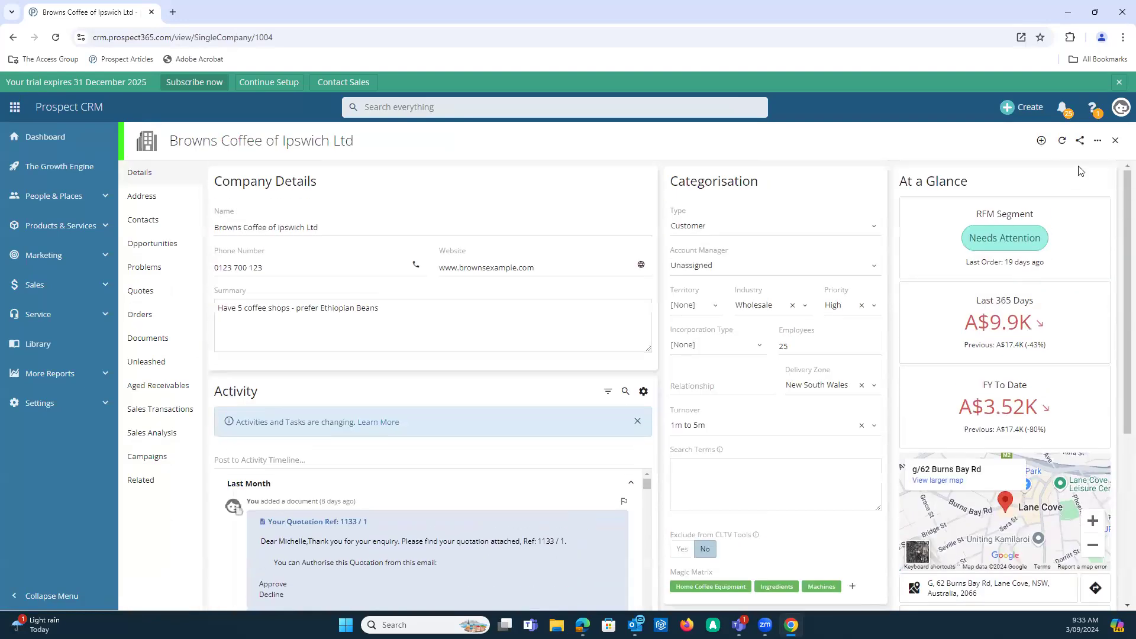
pyautogui.click(1116, 140)
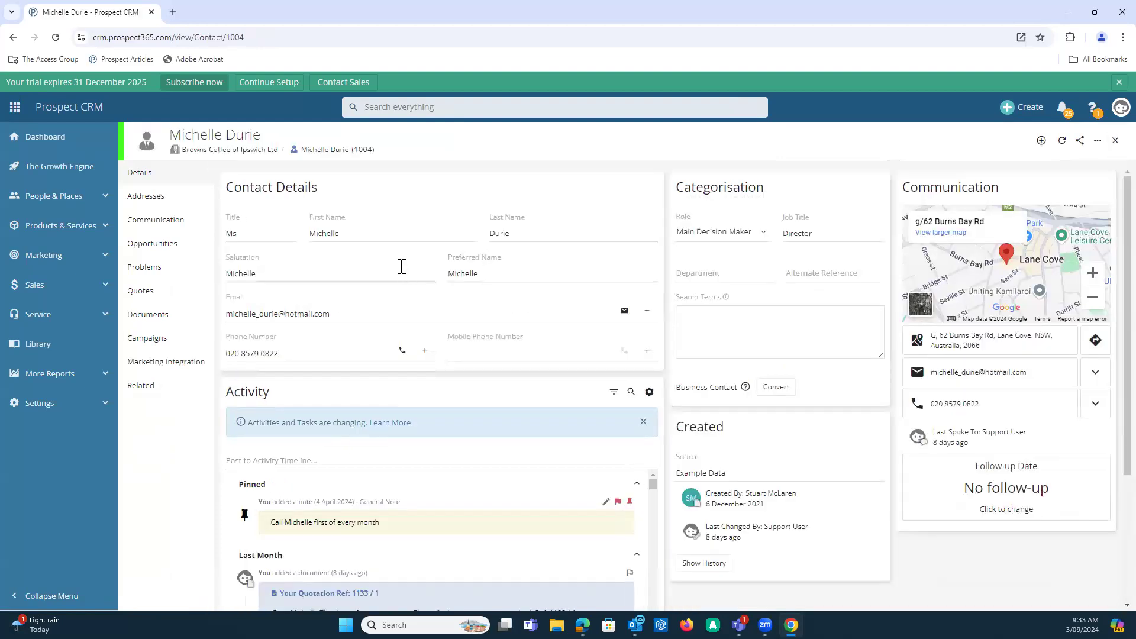
pyautogui.scroll(-2, 380, 430)
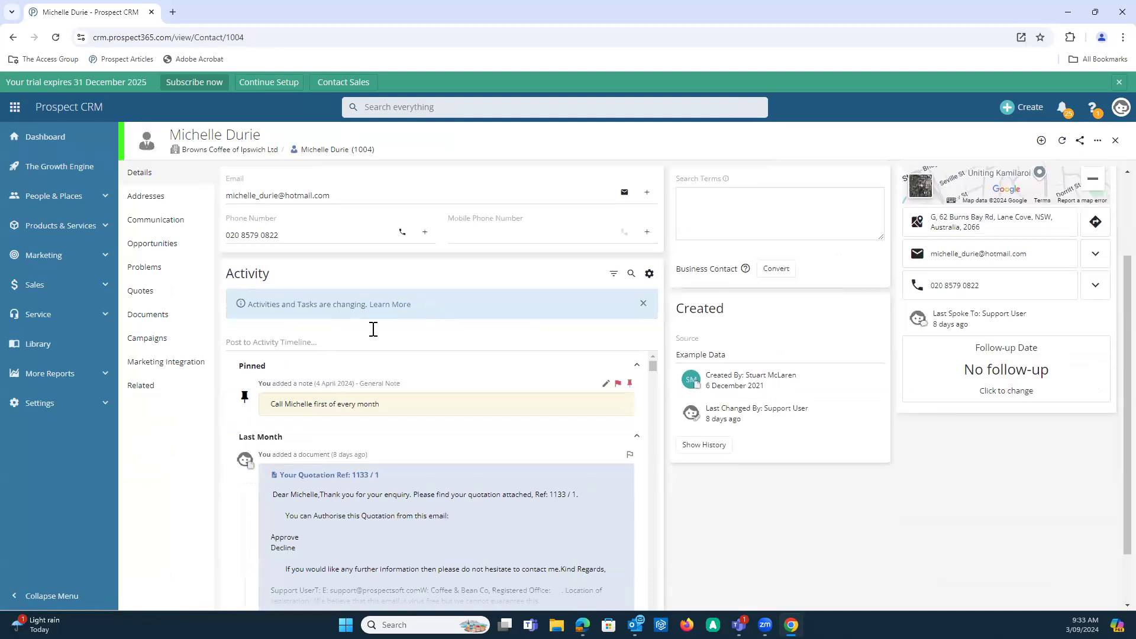
pyautogui.scroll(2, 473, 376)
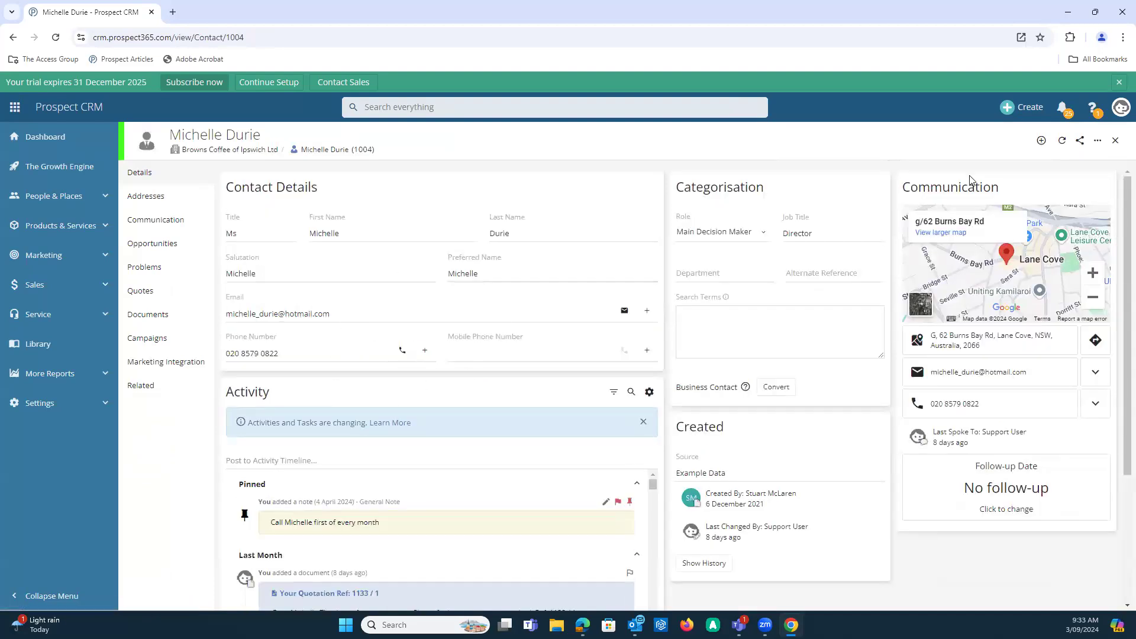
pyautogui.click(1043, 141)
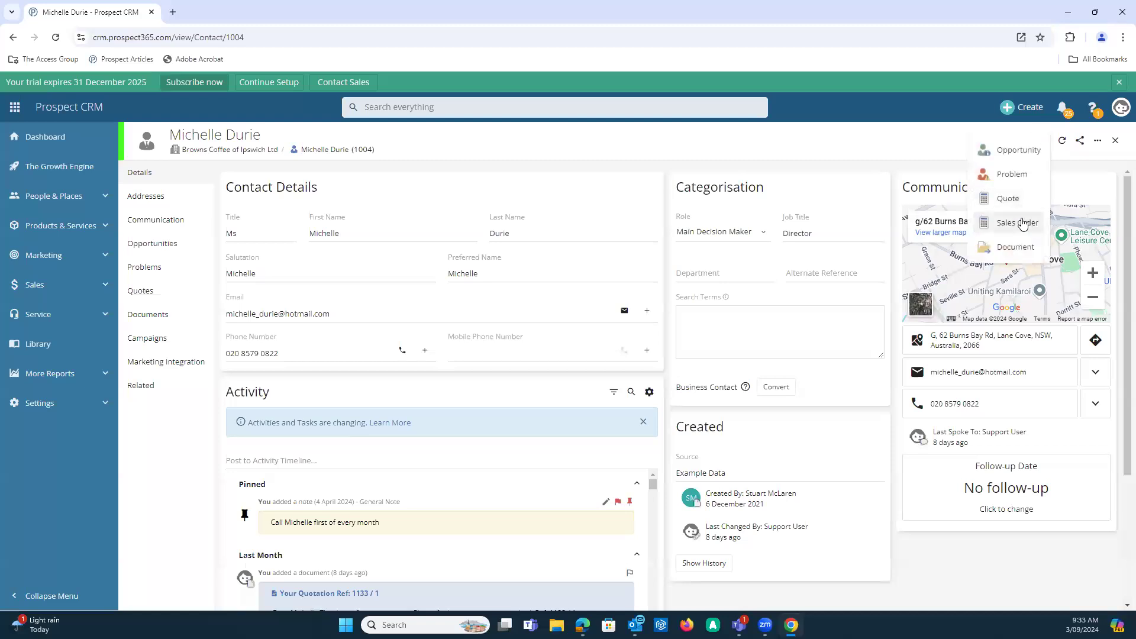
pyautogui.click(1006, 227)
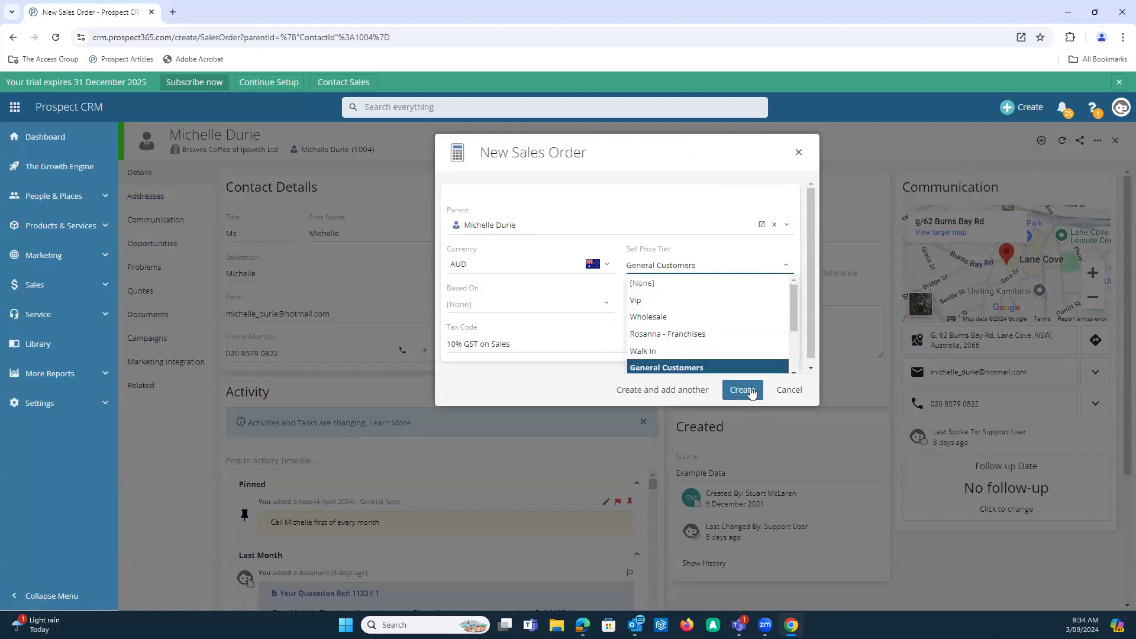
pyautogui.click(799, 154)
pyautogui.click(799, 154)
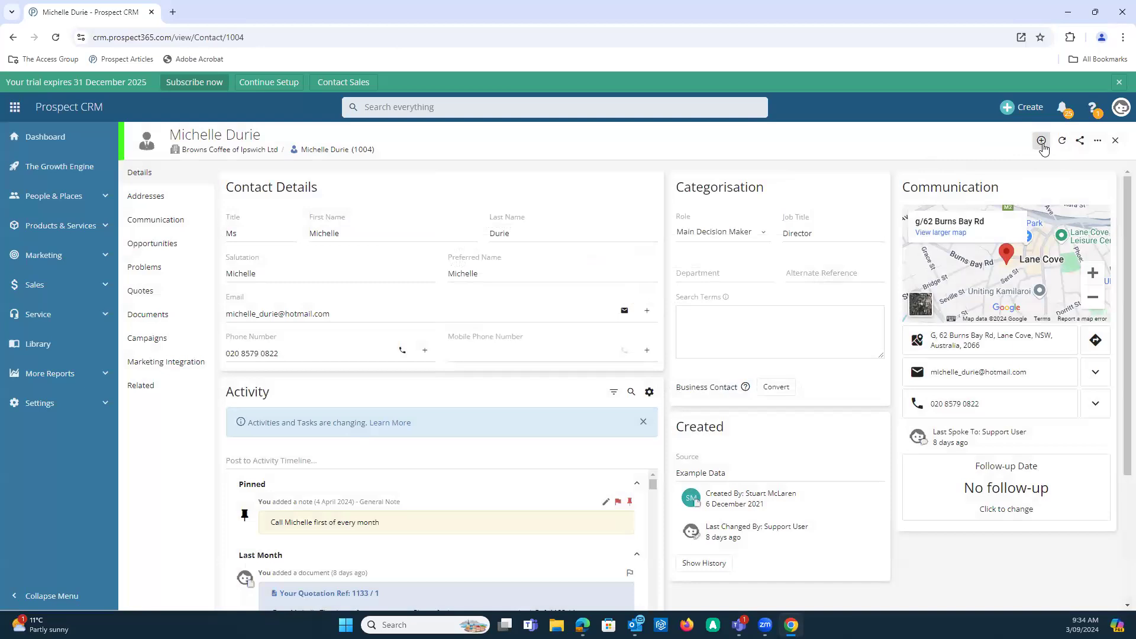
# Step: Create a quote for the contact with the description "Top up order" and the source Sales Person Generated
pyautogui.click(1043, 146)
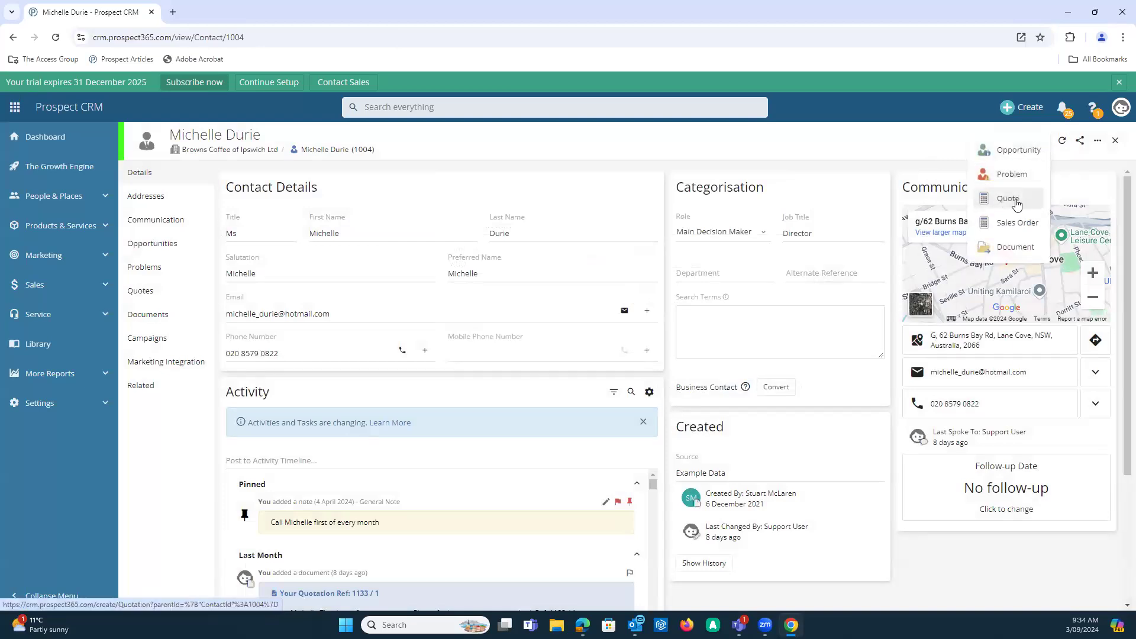
pyautogui.click(1017, 205)
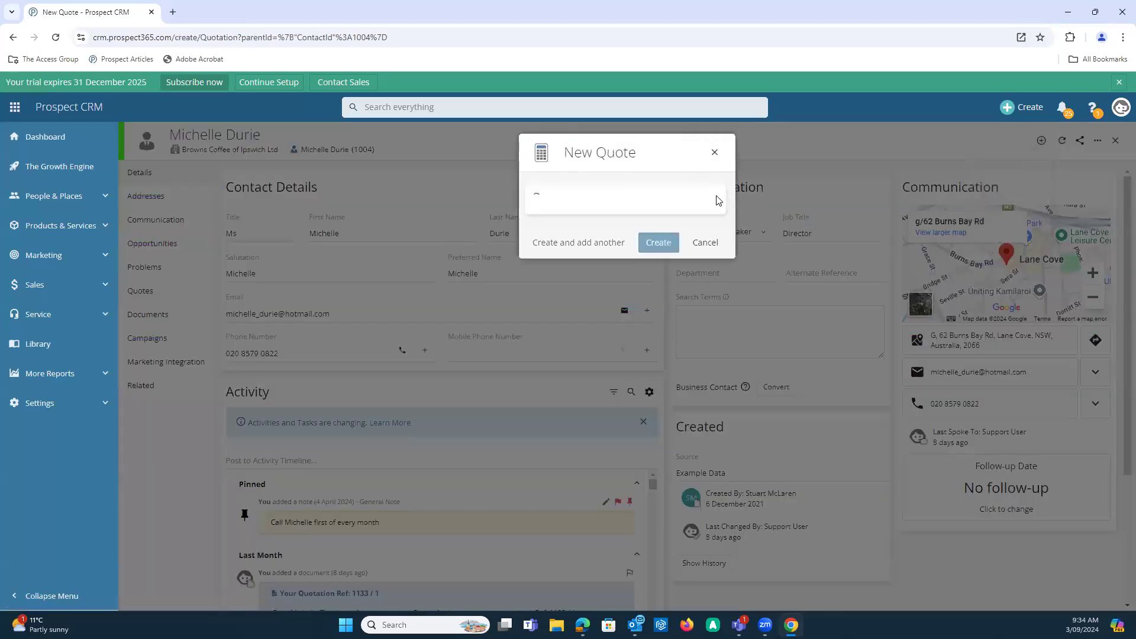
pyautogui.click(535, 221)
pyautogui.write('Top up order')
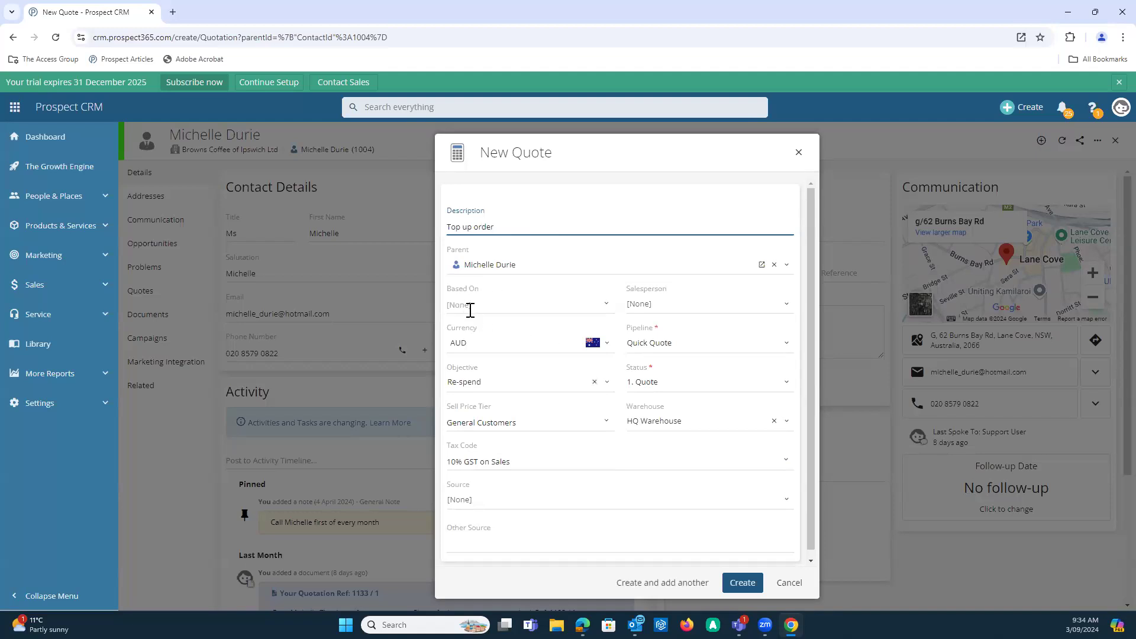
pyautogui.click(602, 306)
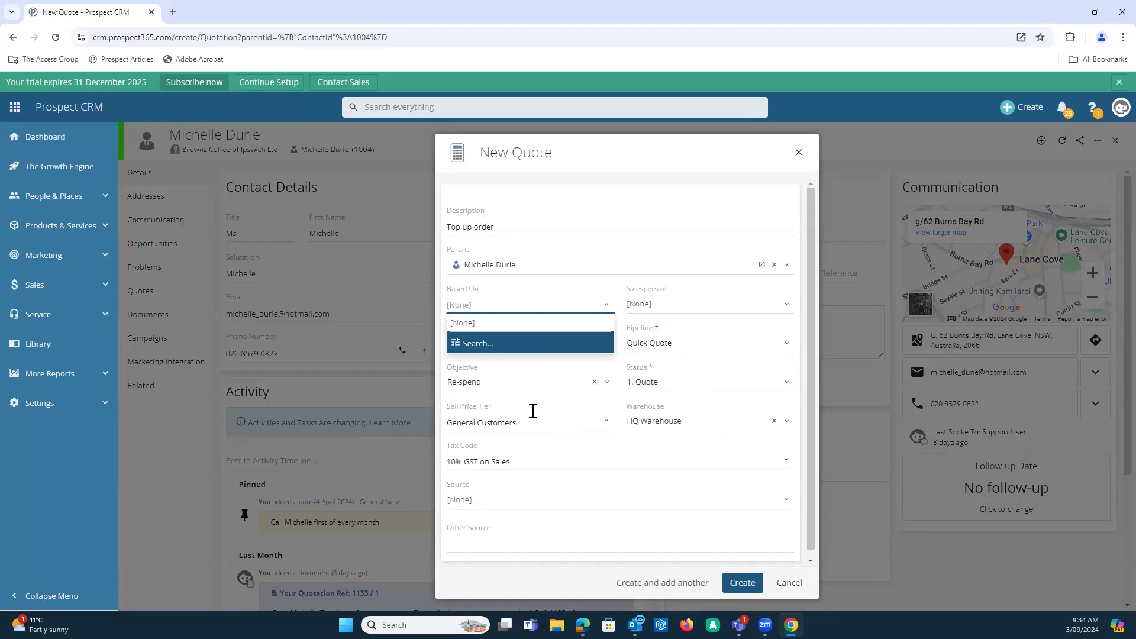
pyautogui.click(509, 500)
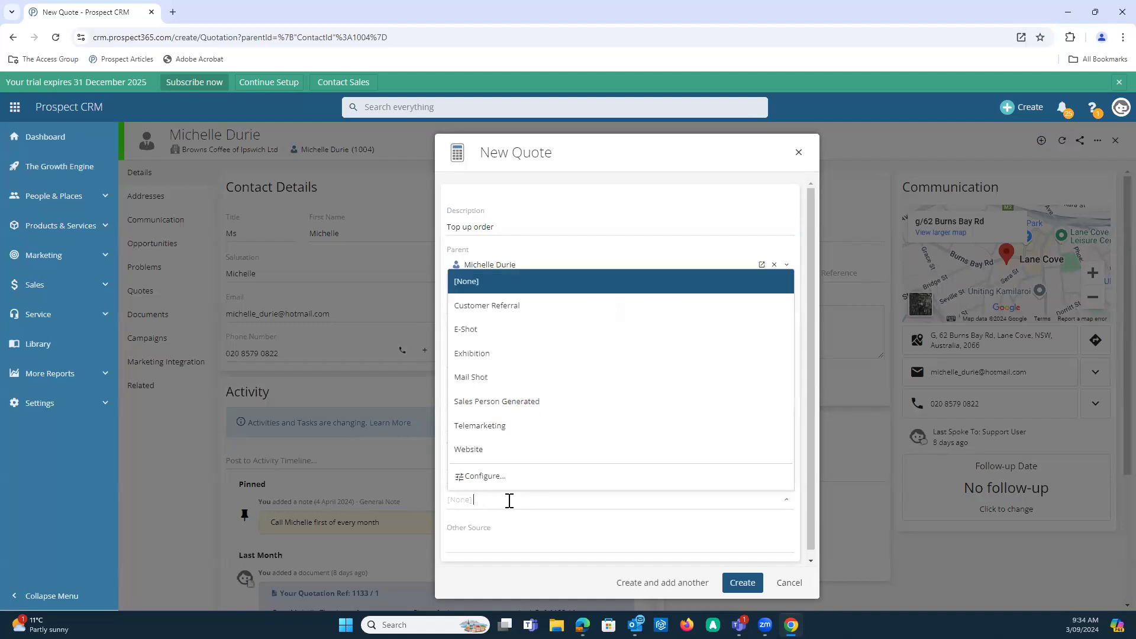
pyautogui.click(504, 403)
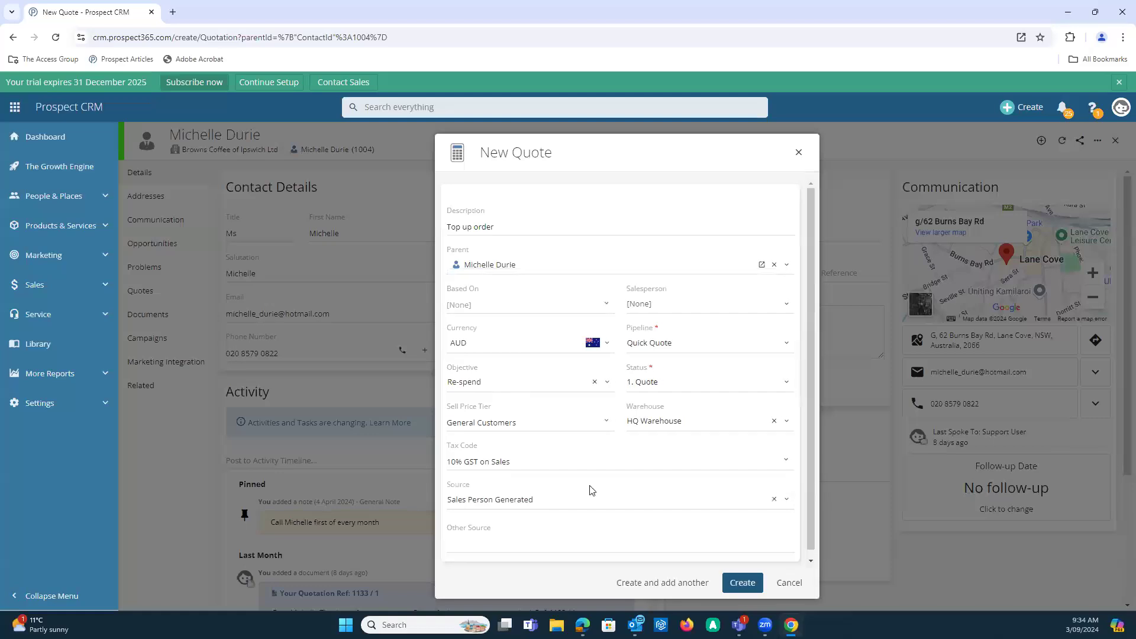
pyautogui.click(743, 581)
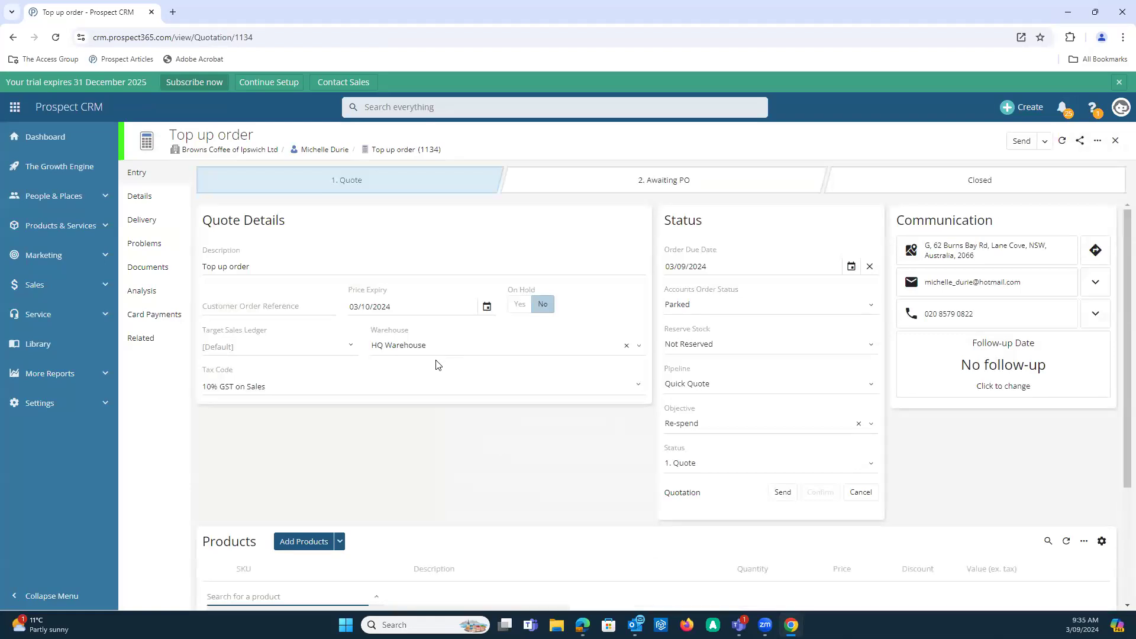
# Step: Add the Breville Oracle Espresso Machine to the quote with the recommended Smart Grinder Pro and Knock Box Accessory
pyautogui.click(249, 303)
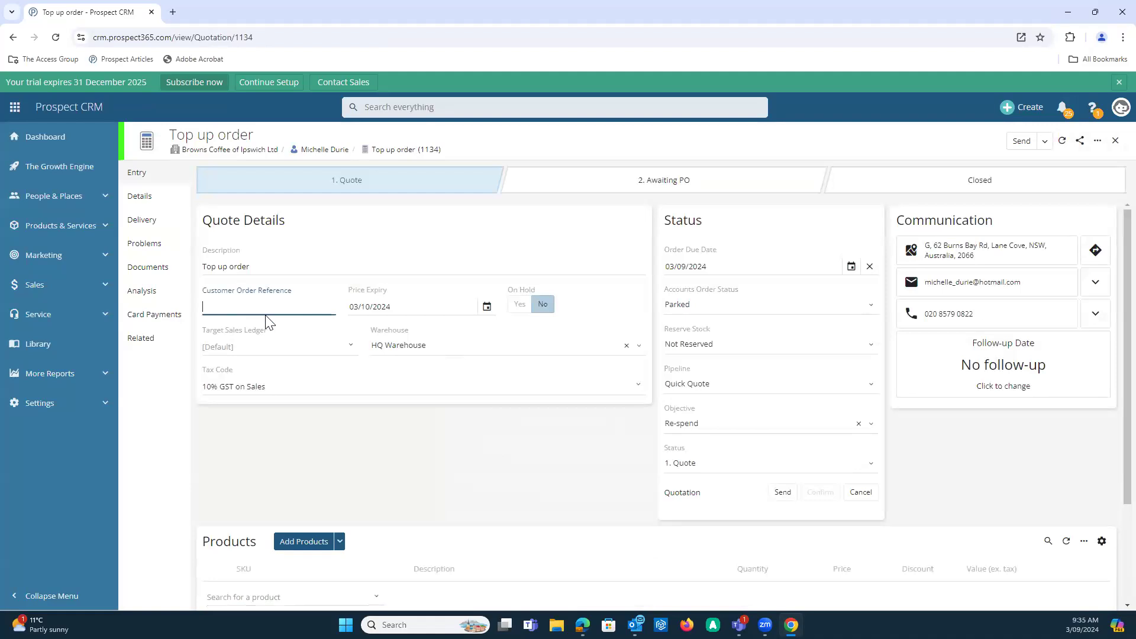
pyautogui.scroll(-3, 353, 348)
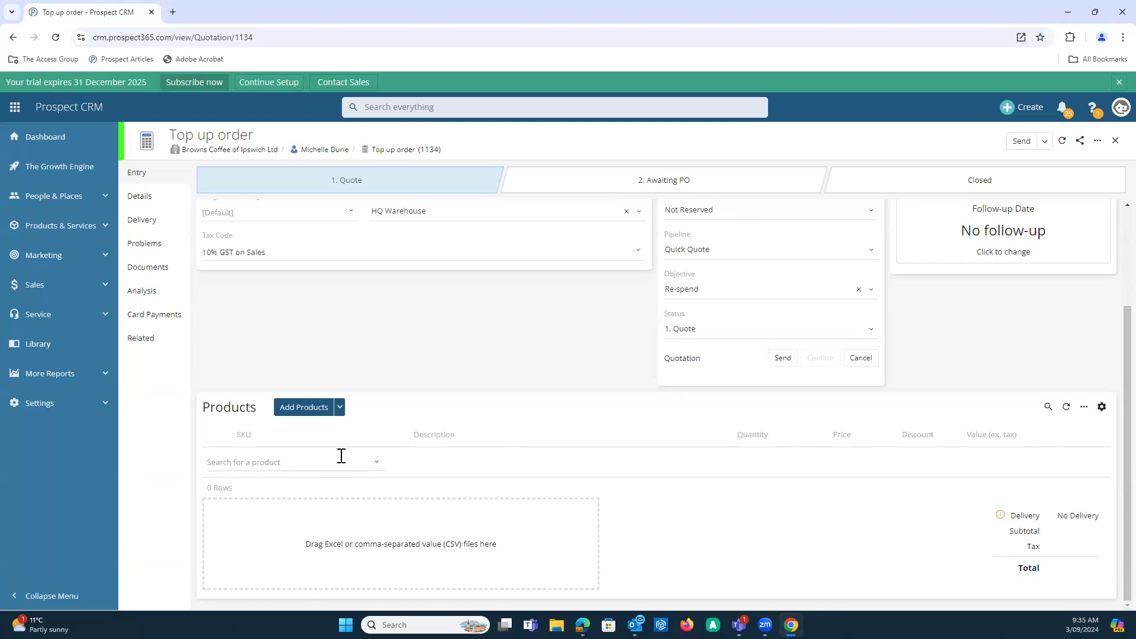
pyautogui.click(377, 464)
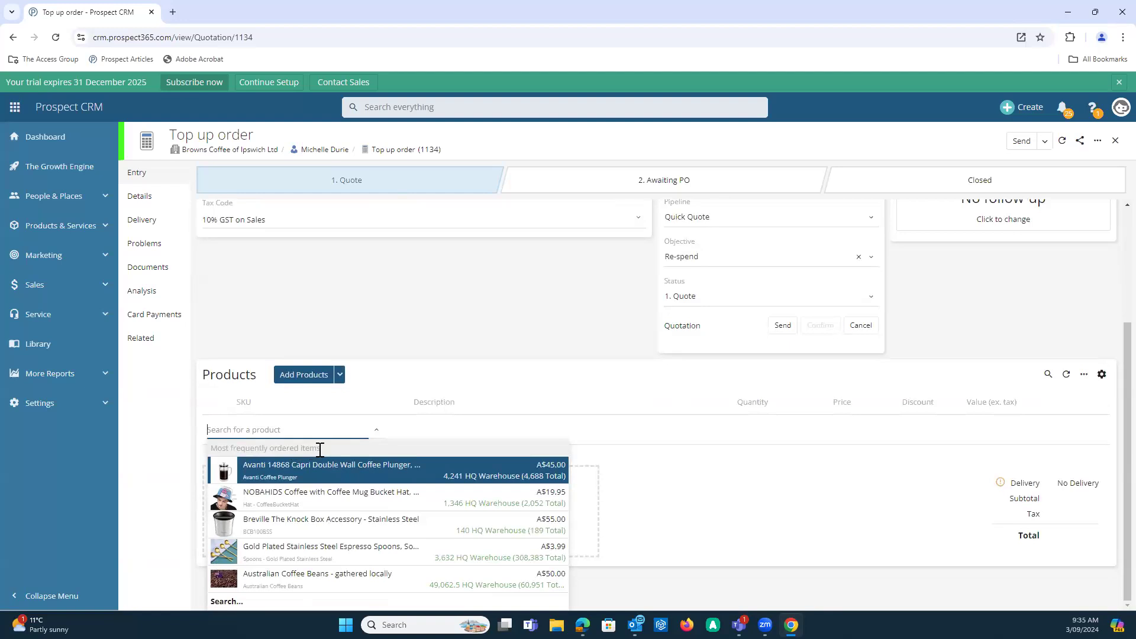
pyautogui.write('Brev')
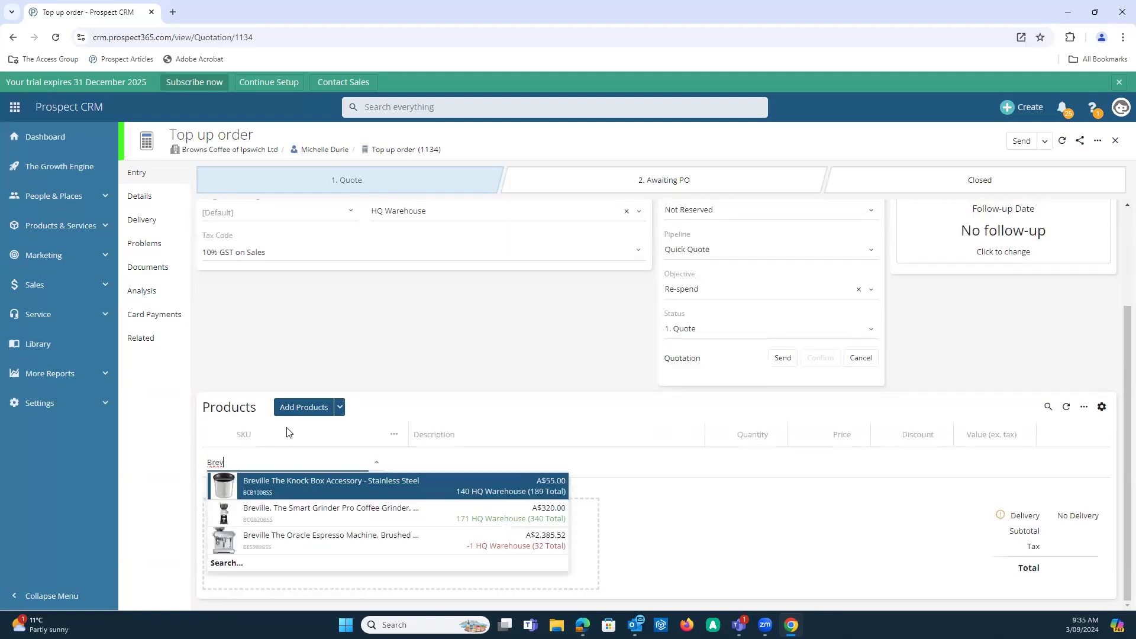
pyautogui.click(358, 540)
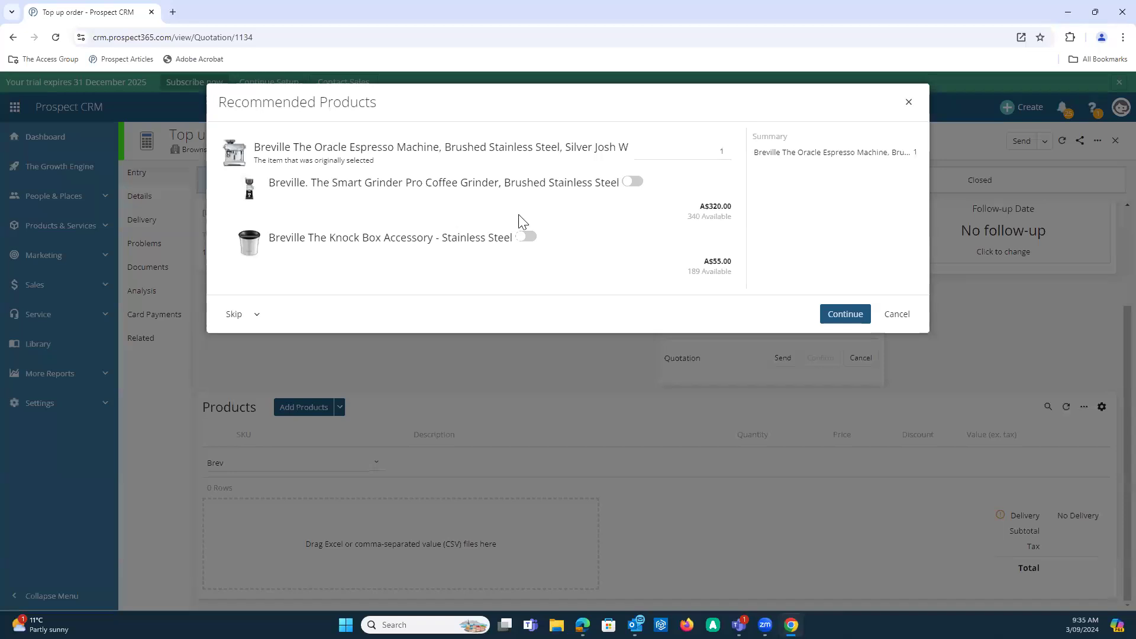
pyautogui.click(631, 185)
pyautogui.click(516, 238)
pyautogui.click(841, 318)
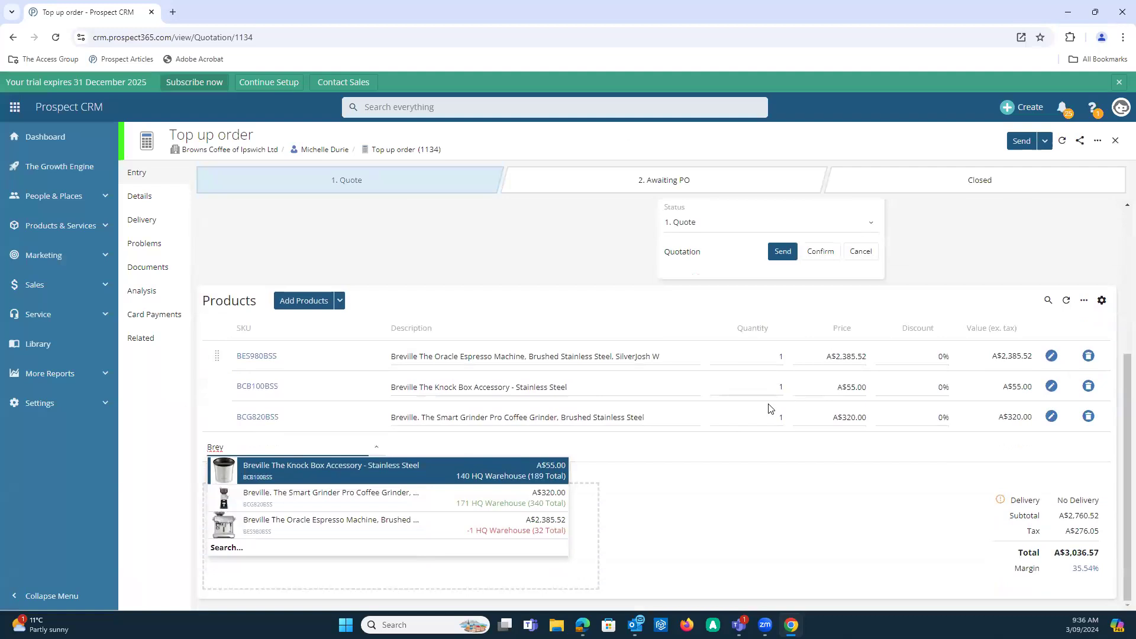
# Step: Clear the product search text, open the full Product Search and list the Recently Purchased products
pyautogui.press('BackSpace')
pyautogui.press('BackSpace')
pyautogui.press('BackSpace')
pyautogui.press('BackSpace')
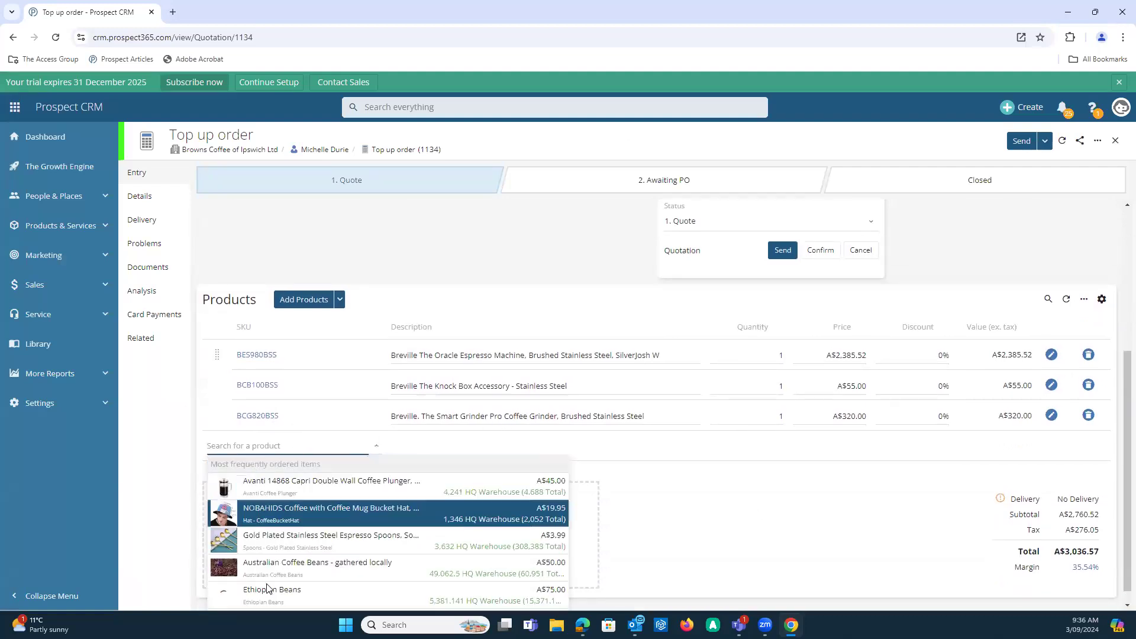
pyautogui.scroll(-1, 266, 547)
pyautogui.click(261, 599)
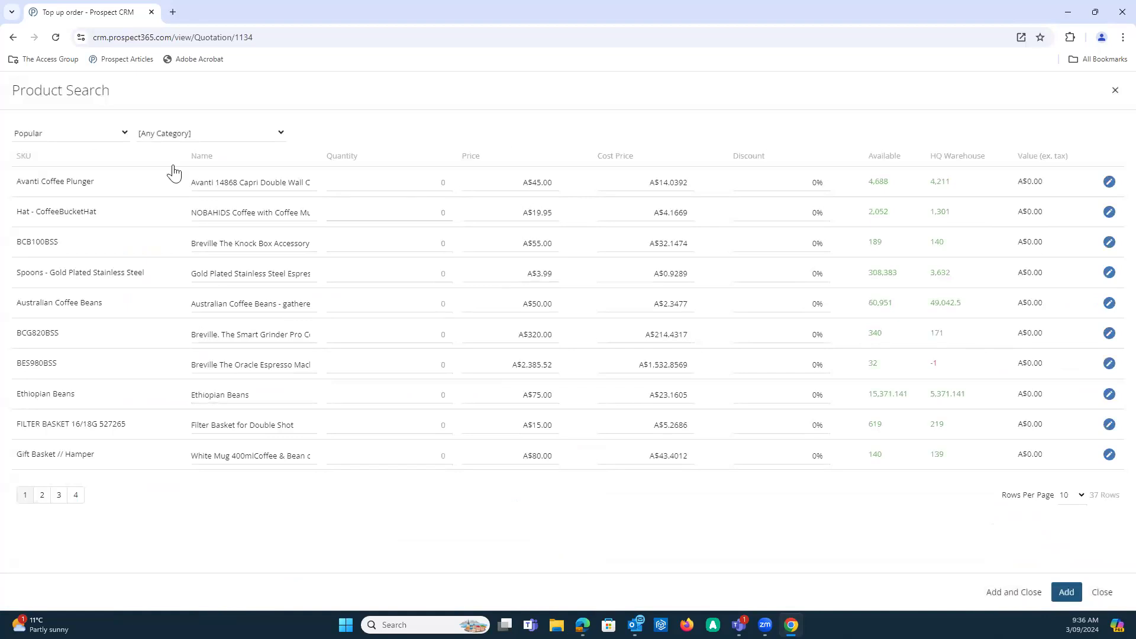
pyautogui.click(123, 133)
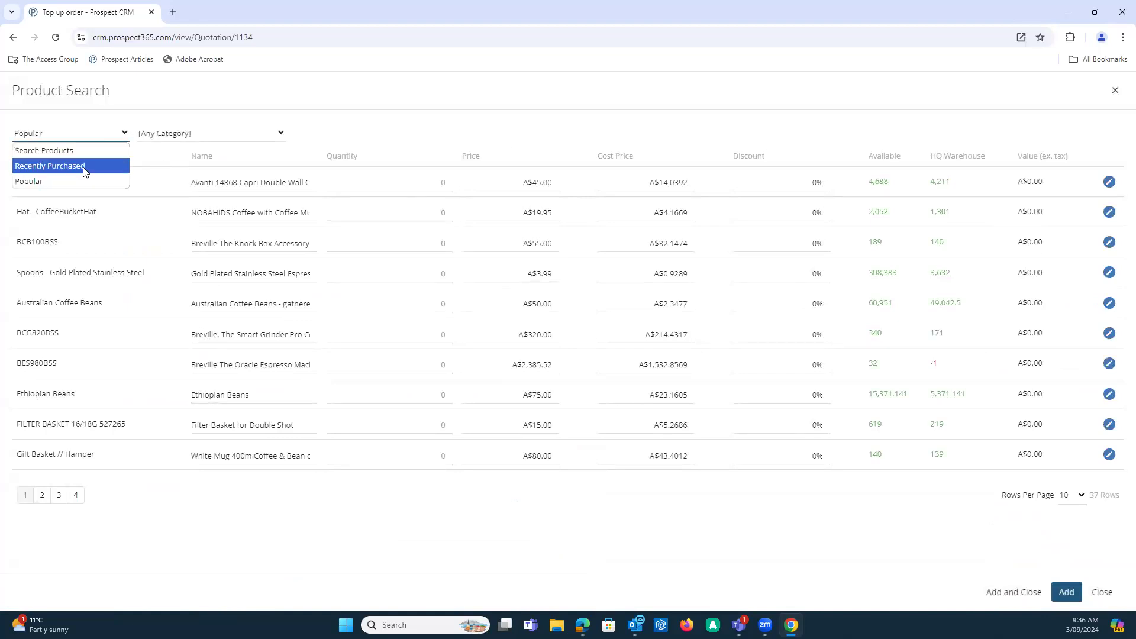
pyautogui.click(84, 170)
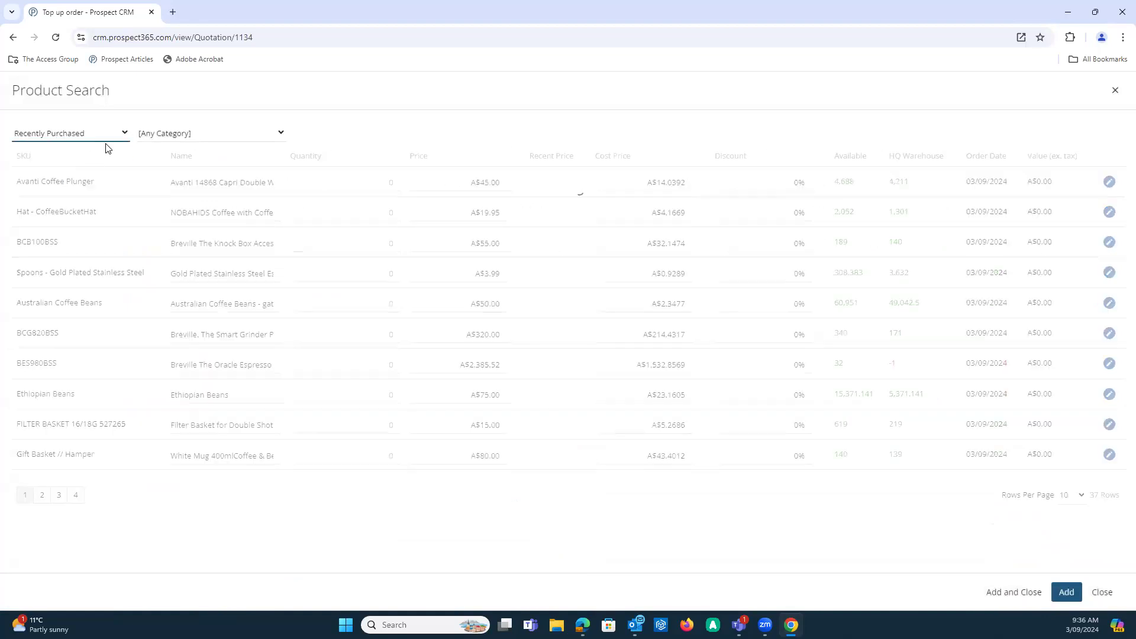
# Step: List all products in the Ingredients category and add 10 Columbian Beans and 10 Australian Coffee Beans to the quote
pyautogui.click(123, 133)
pyautogui.click(79, 150)
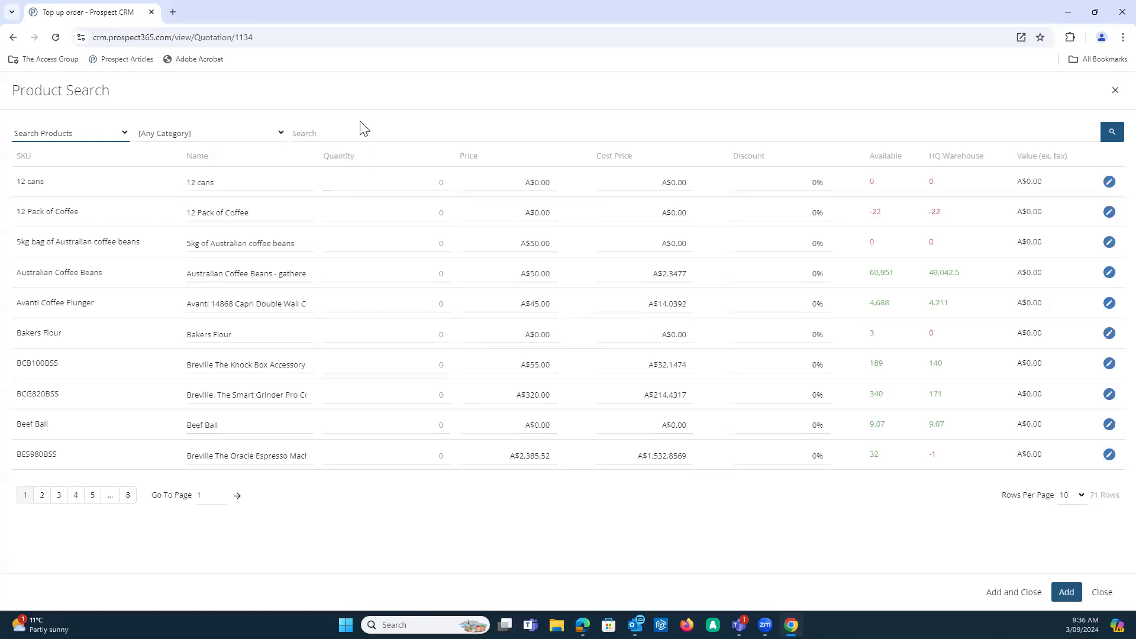
pyautogui.click(278, 134)
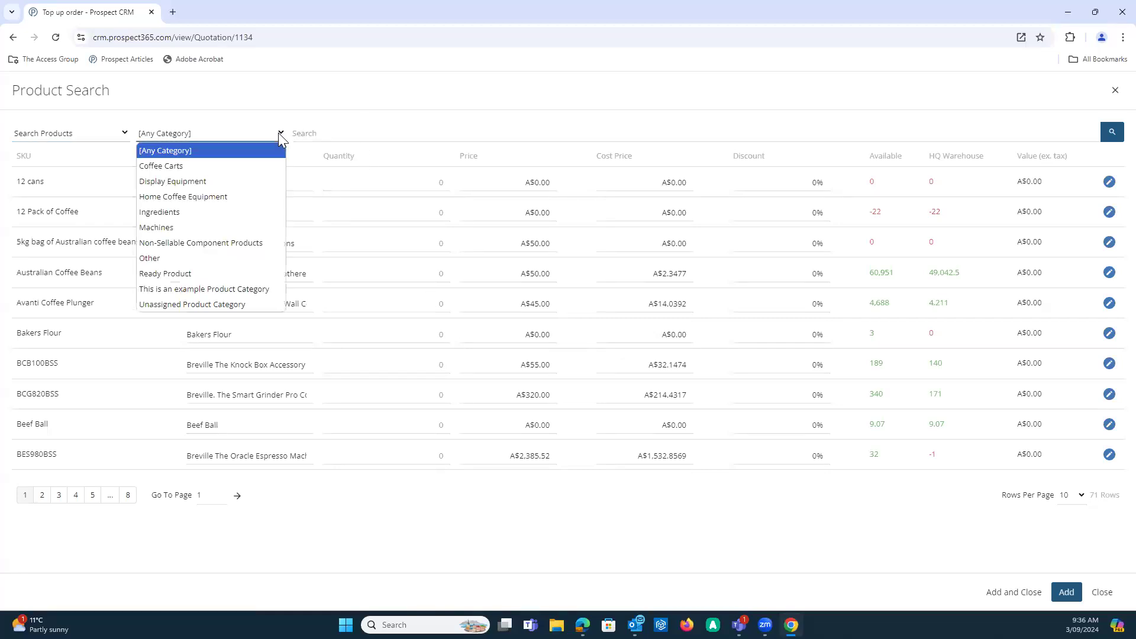
pyautogui.click(193, 214)
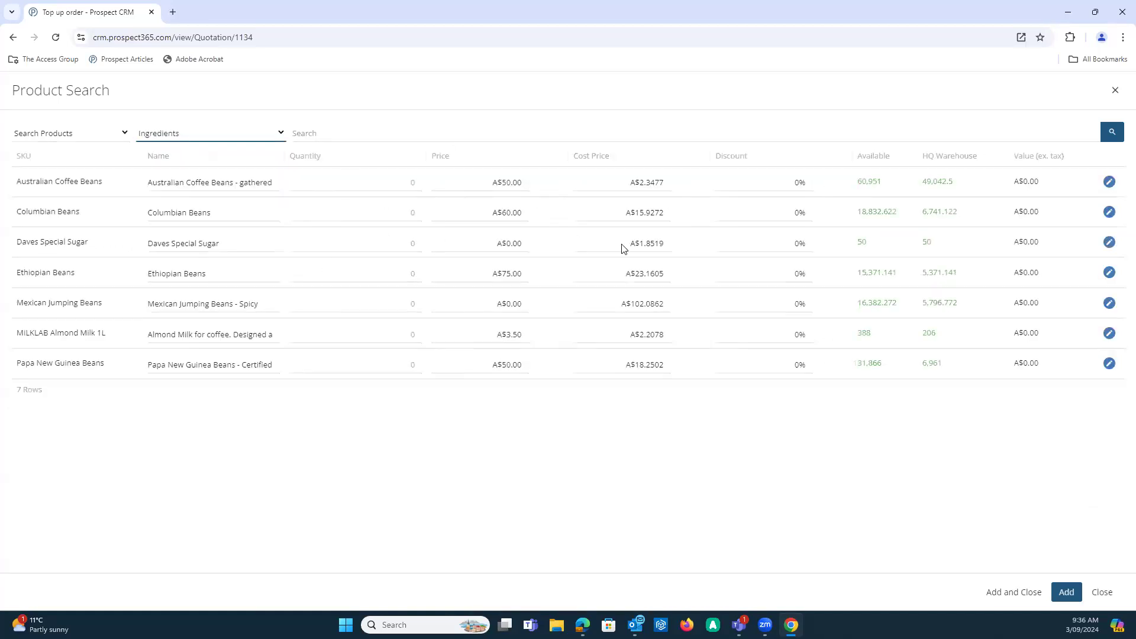
pyautogui.click(387, 207)
pyautogui.click(402, 178)
pyautogui.write('10')
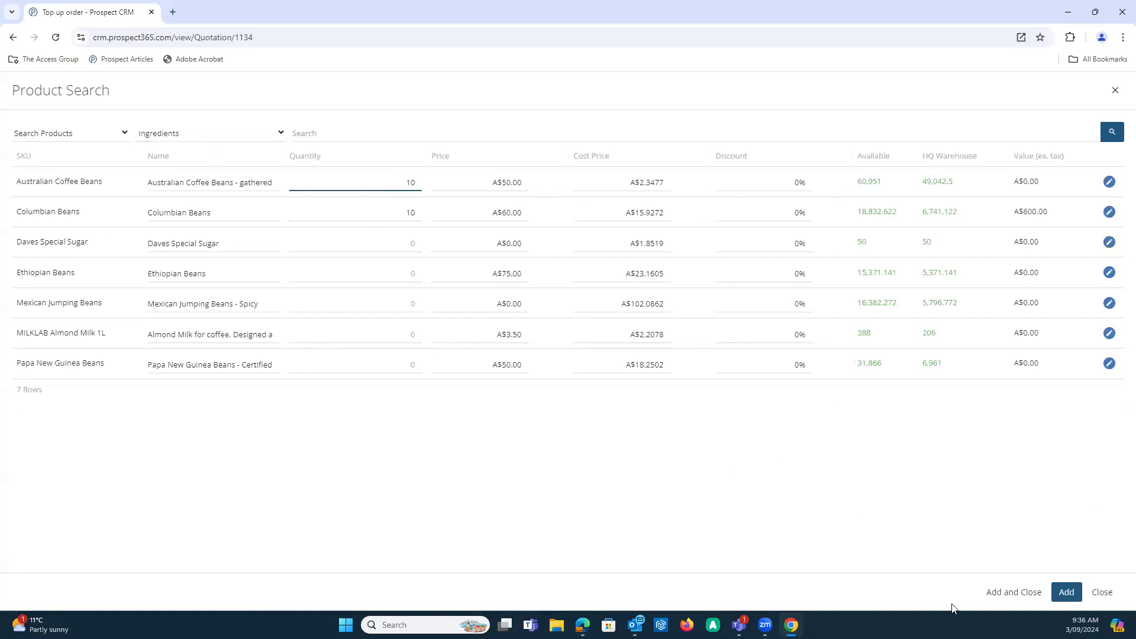
pyautogui.click(1067, 592)
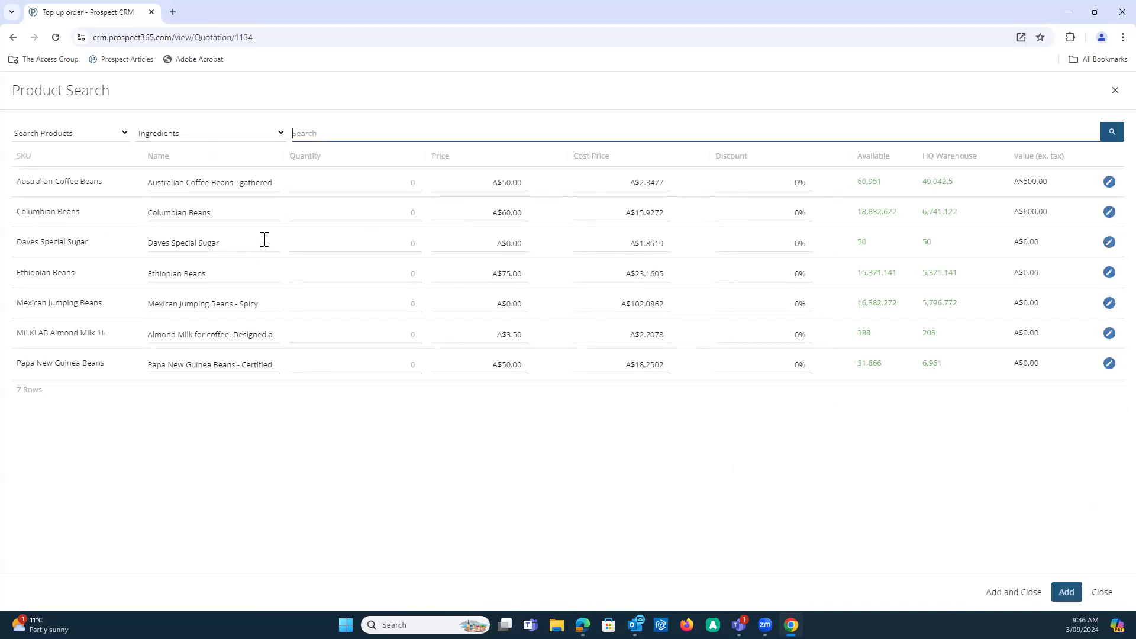
# Step: Search the ingredients for "ethi", add 10 Ethiopian Beans to the quote and close the product search
pyautogui.write('ethi')
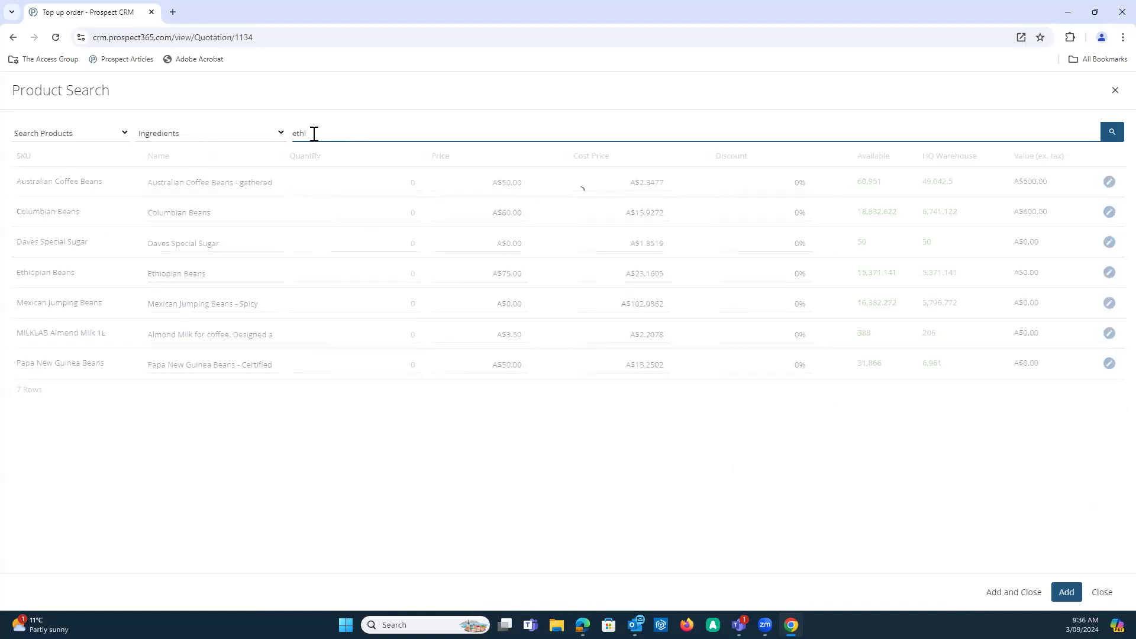
pyautogui.click(372, 183)
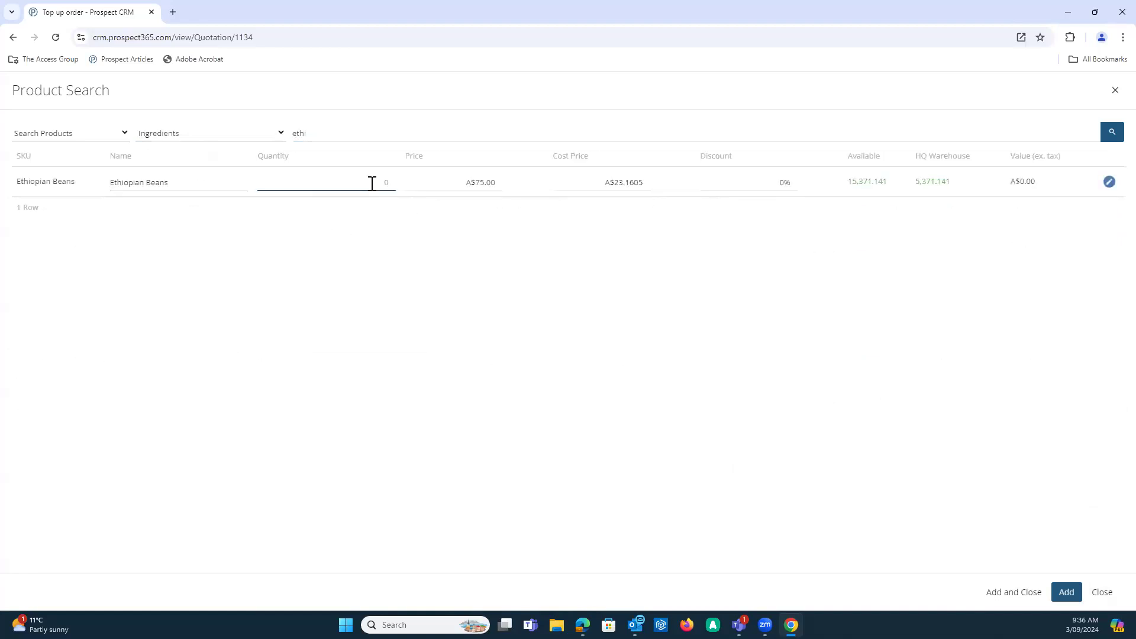
pyautogui.write('10')
pyautogui.click(1016, 593)
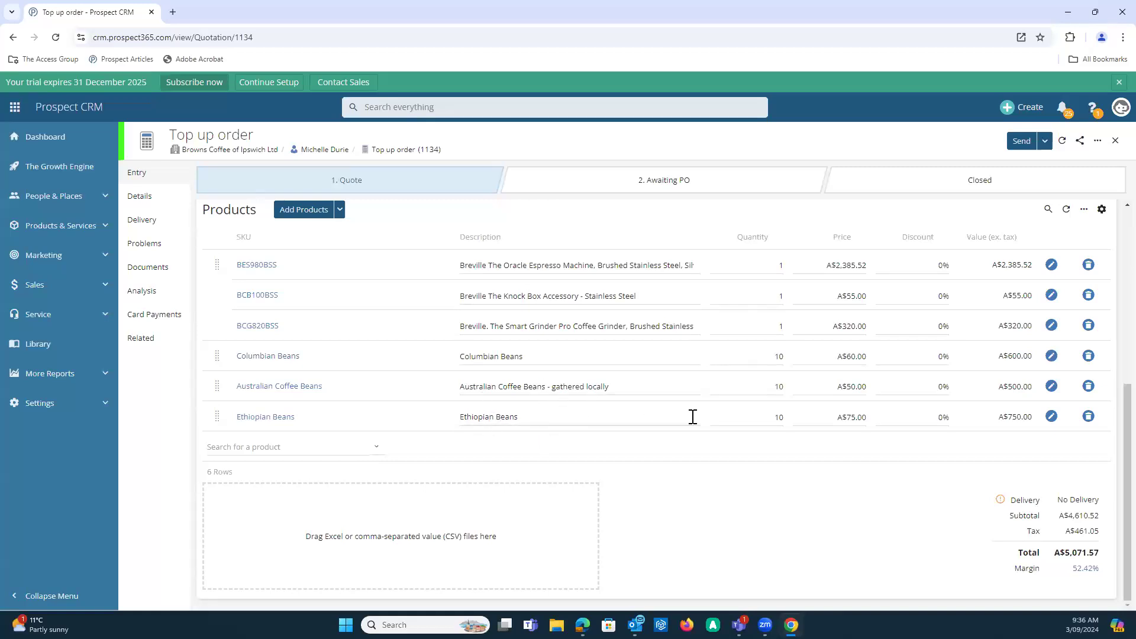
# Step: Review the Columbian Beans quote line's financials, warehouse stock and recent history, and return to the quote
pyautogui.click(1047, 359)
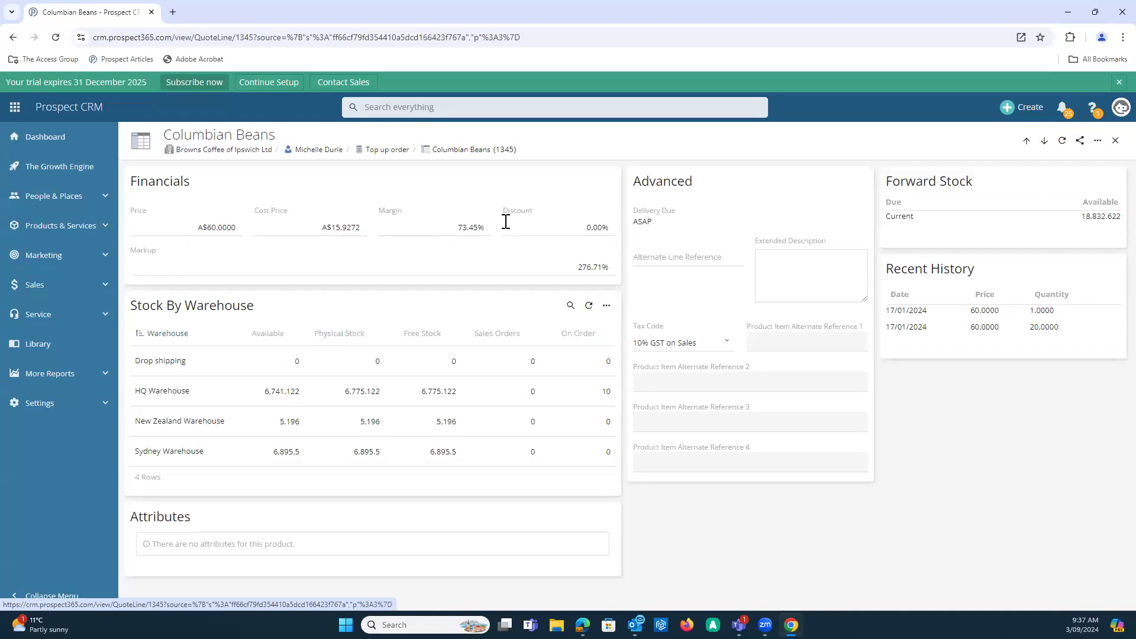
pyautogui.click(1115, 140)
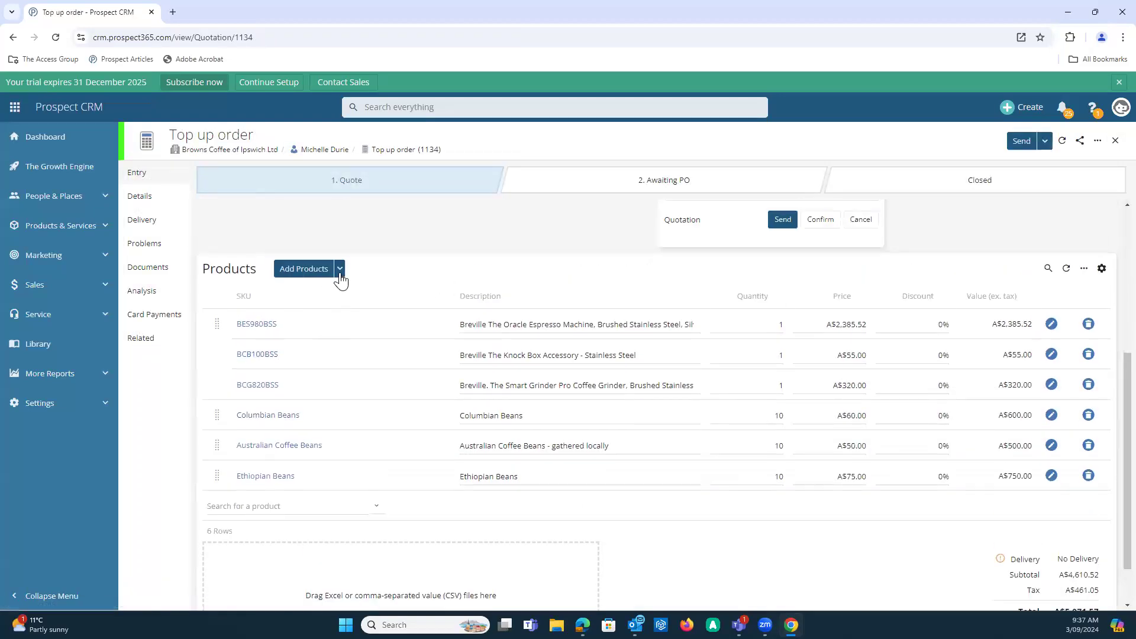
# Step: Create a quote line group titled "Machine" containing the BES980BSS espresso machine line
pyautogui.click(339, 269)
pyautogui.click(320, 313)
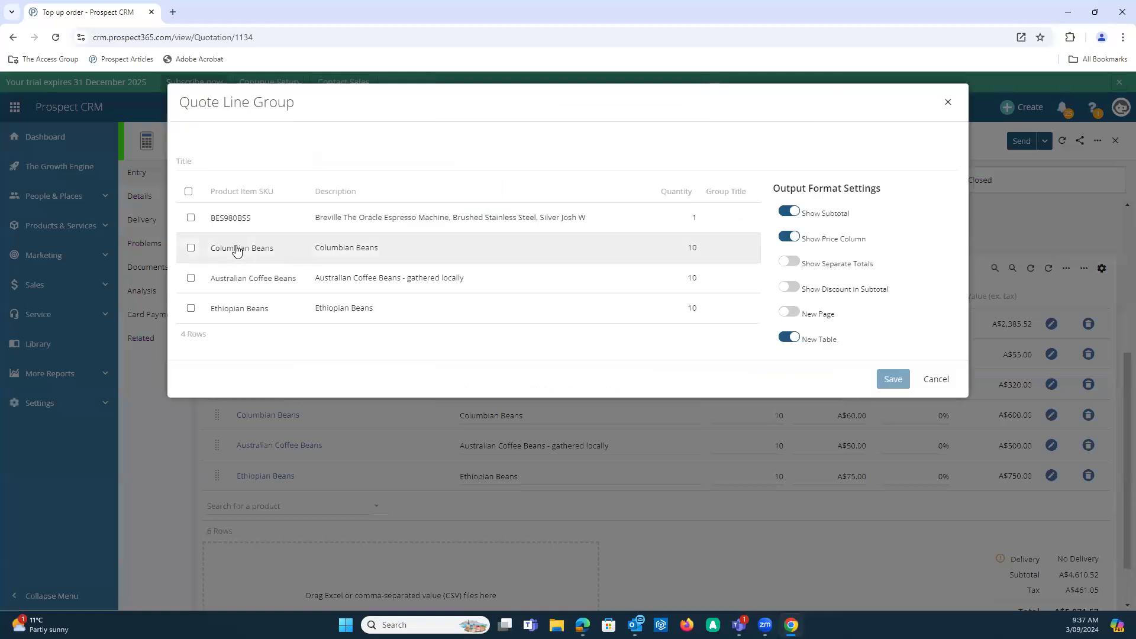
pyautogui.click(191, 216)
pyautogui.click(219, 168)
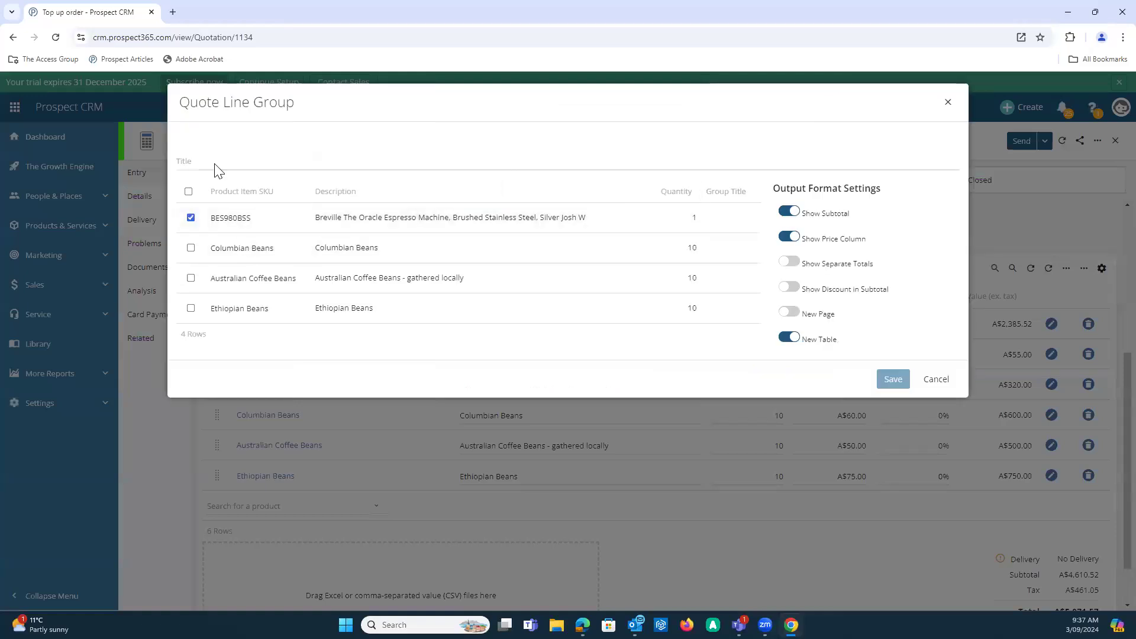
pyautogui.write('Machine')
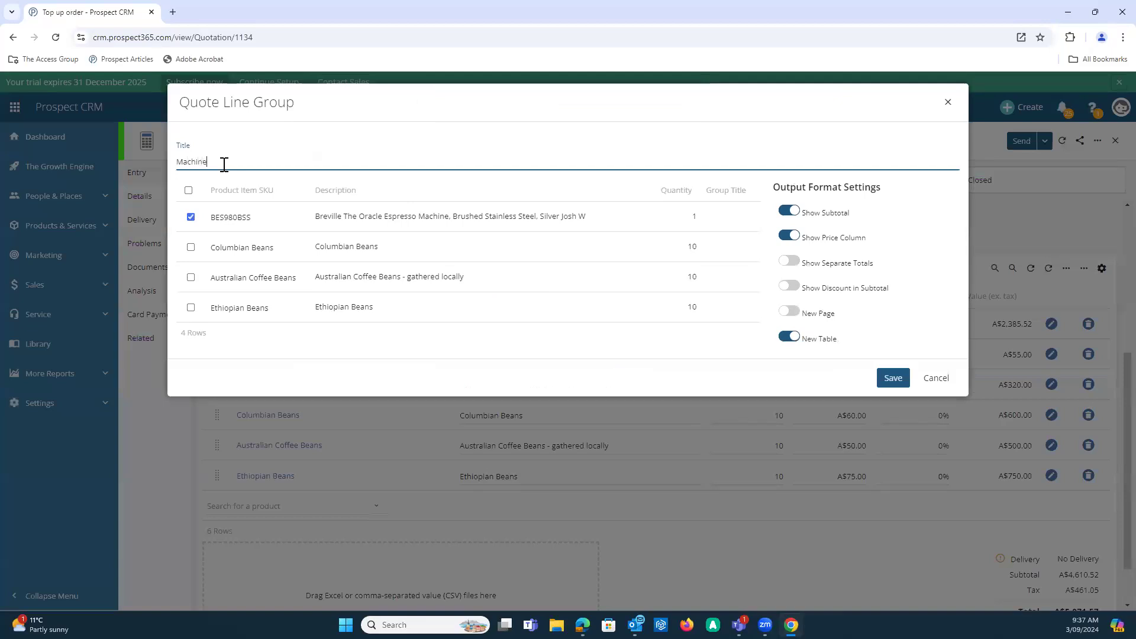
pyautogui.click(888, 378)
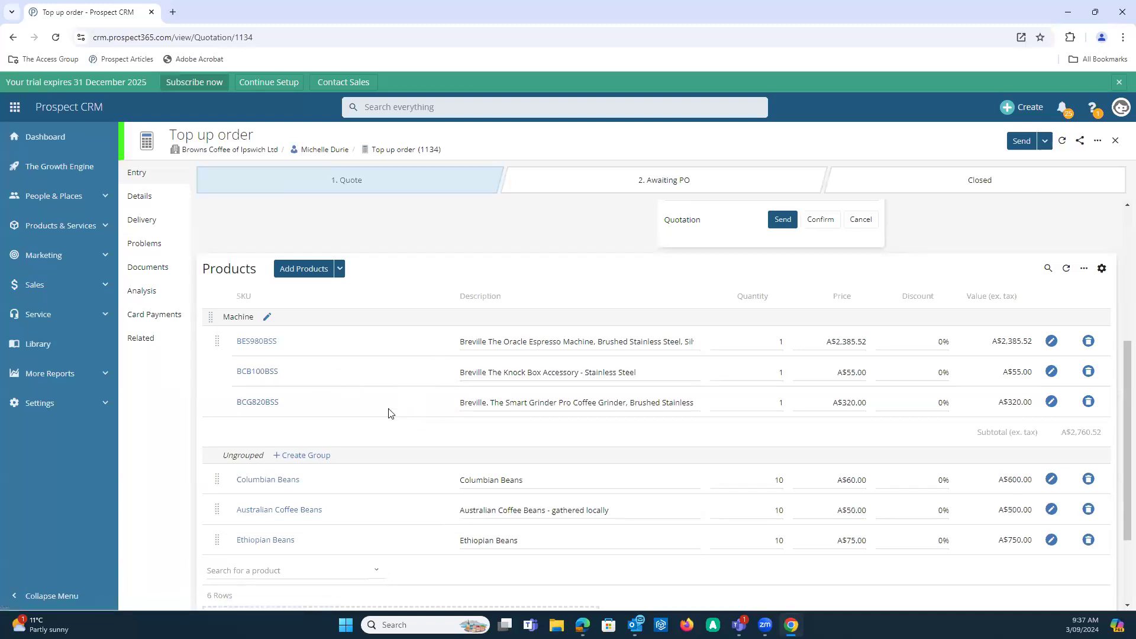
# Step: Create a second quote line group titled "Beans" from the three ungrouped bean lines
pyautogui.scroll(-2, 382, 406)
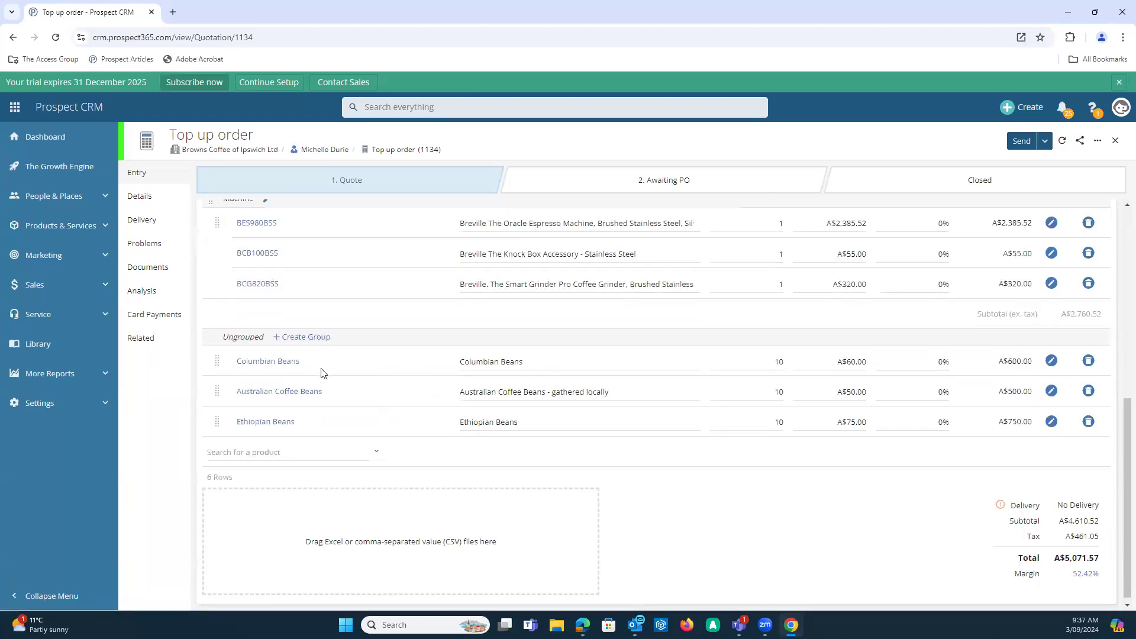
pyautogui.click(302, 338)
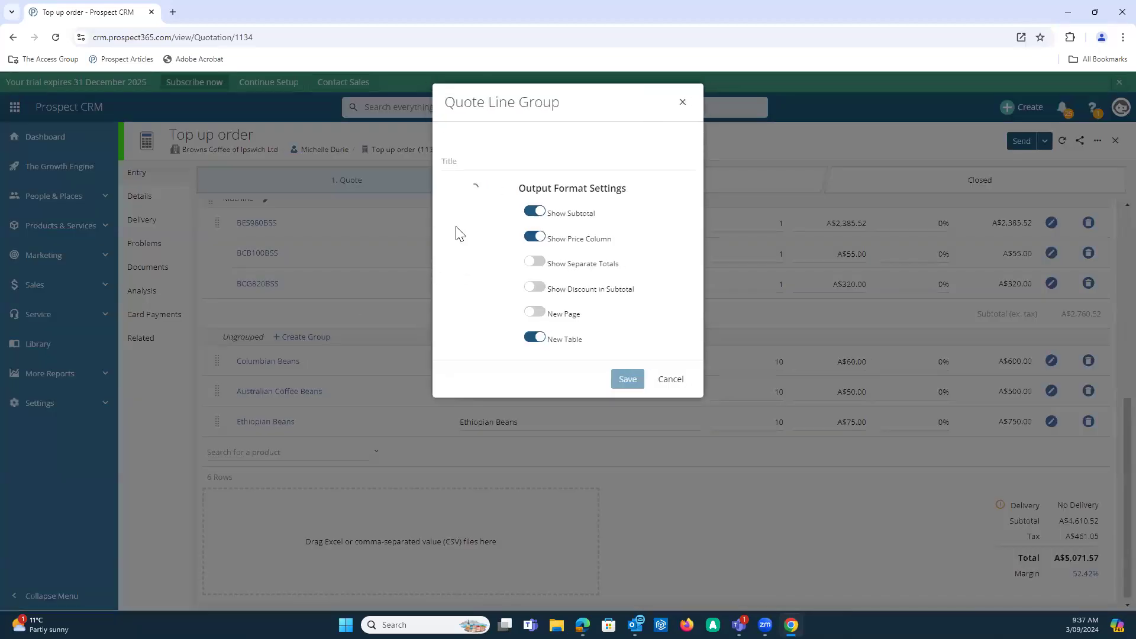
pyautogui.click(237, 160)
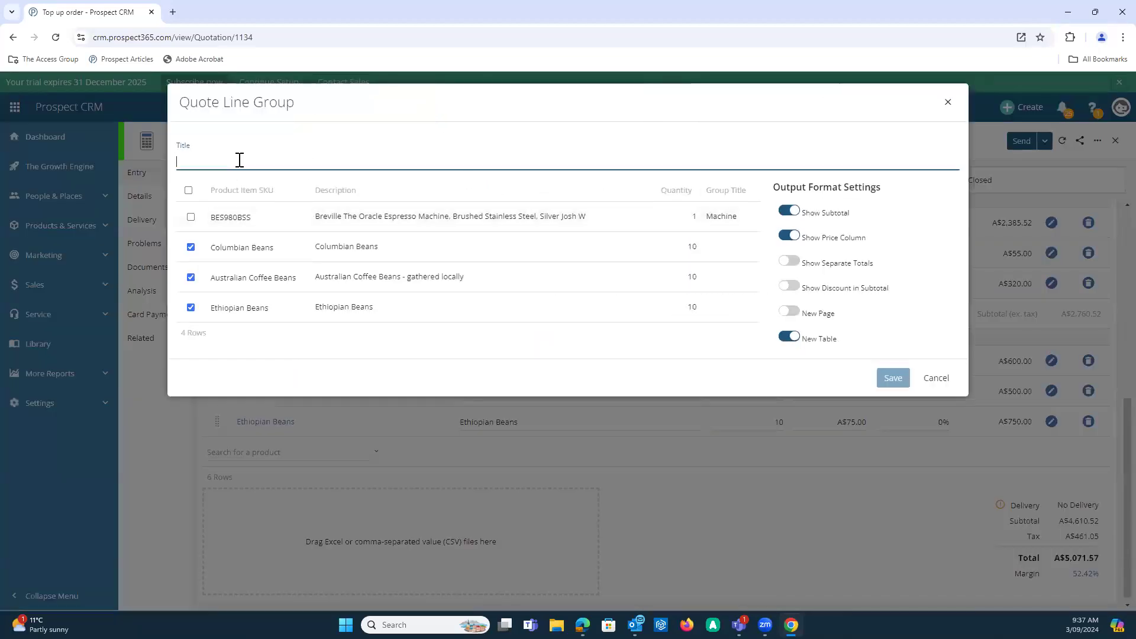
pyautogui.write('Beans')
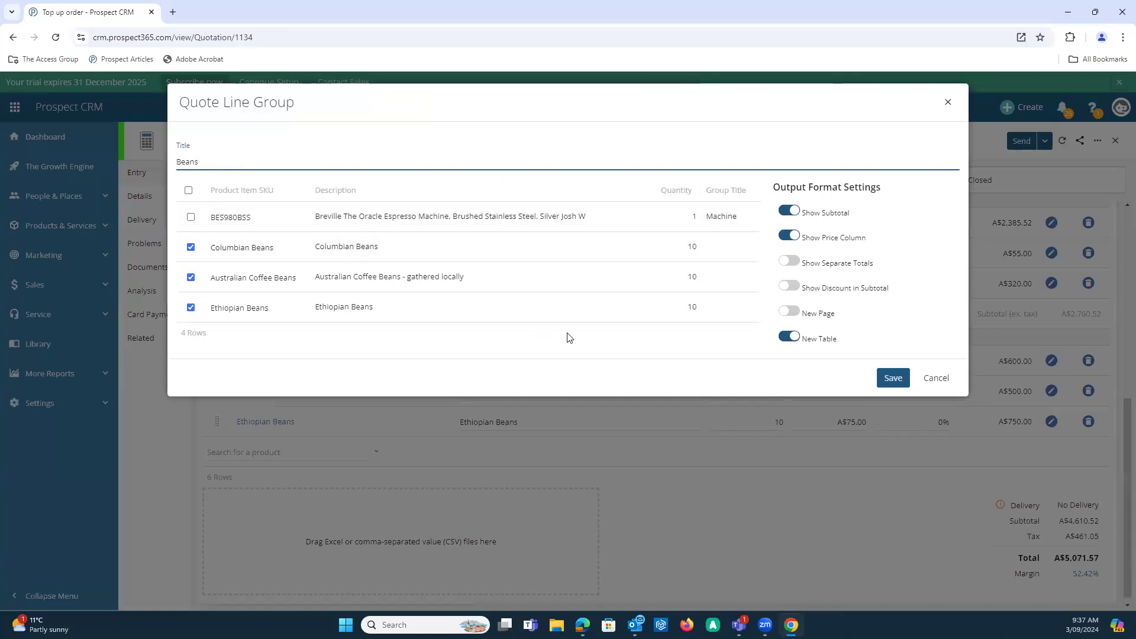
pyautogui.click(887, 379)
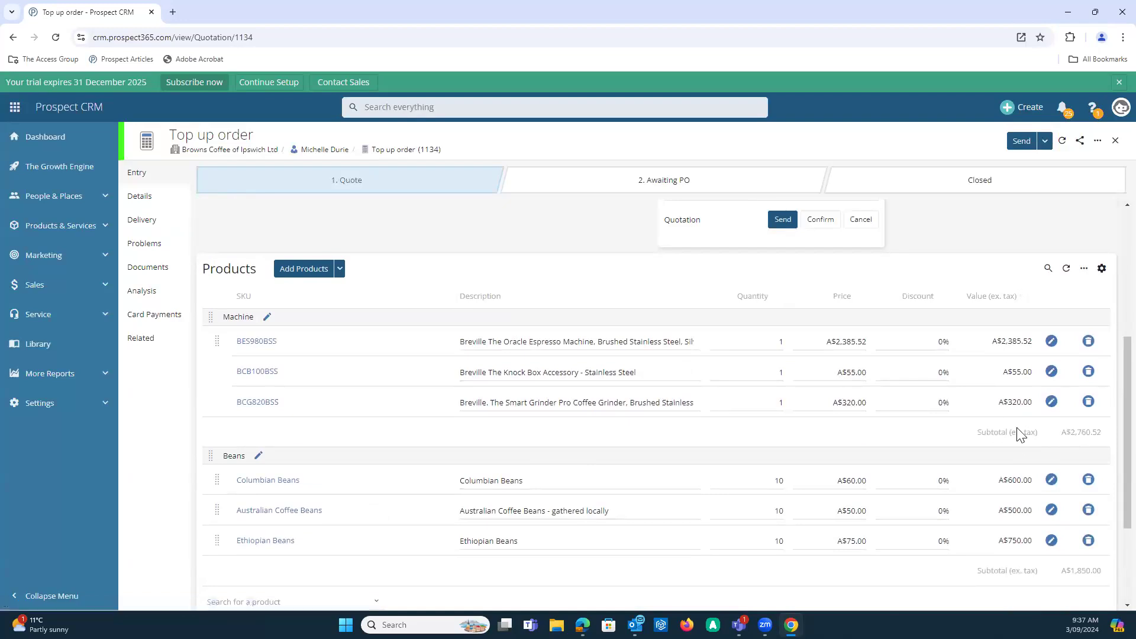
# Step: Review the quote's product groups and subtotals, and check which line fields the product settings make editable
pyautogui.scroll(-2, 1010, 450)
pyautogui.scroll(3, 1098, 250)
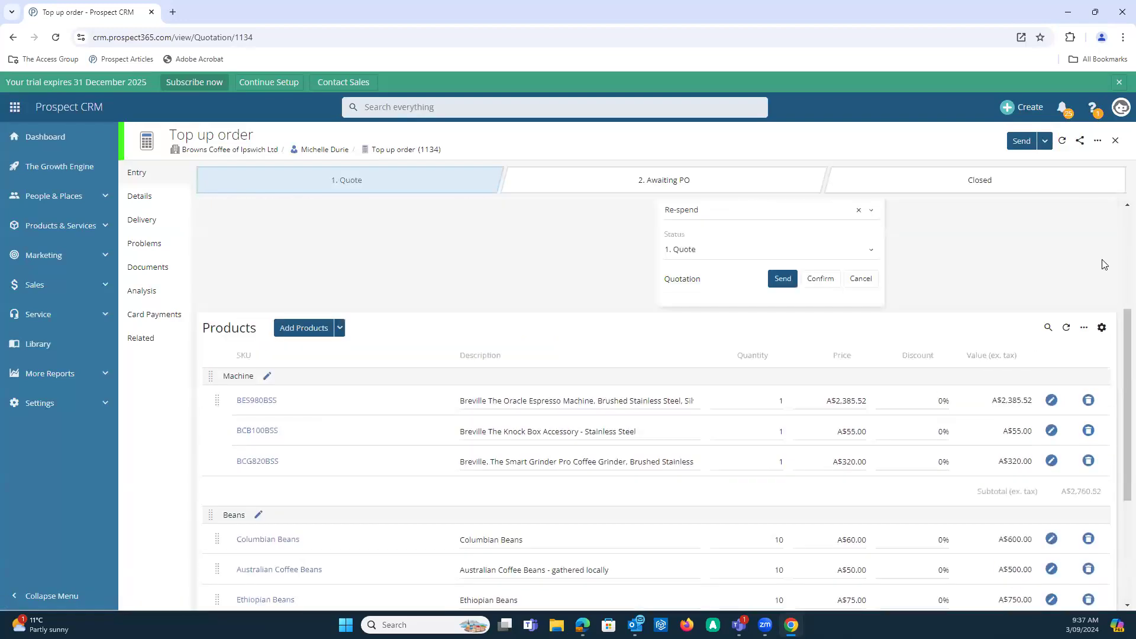
pyautogui.click(1102, 328)
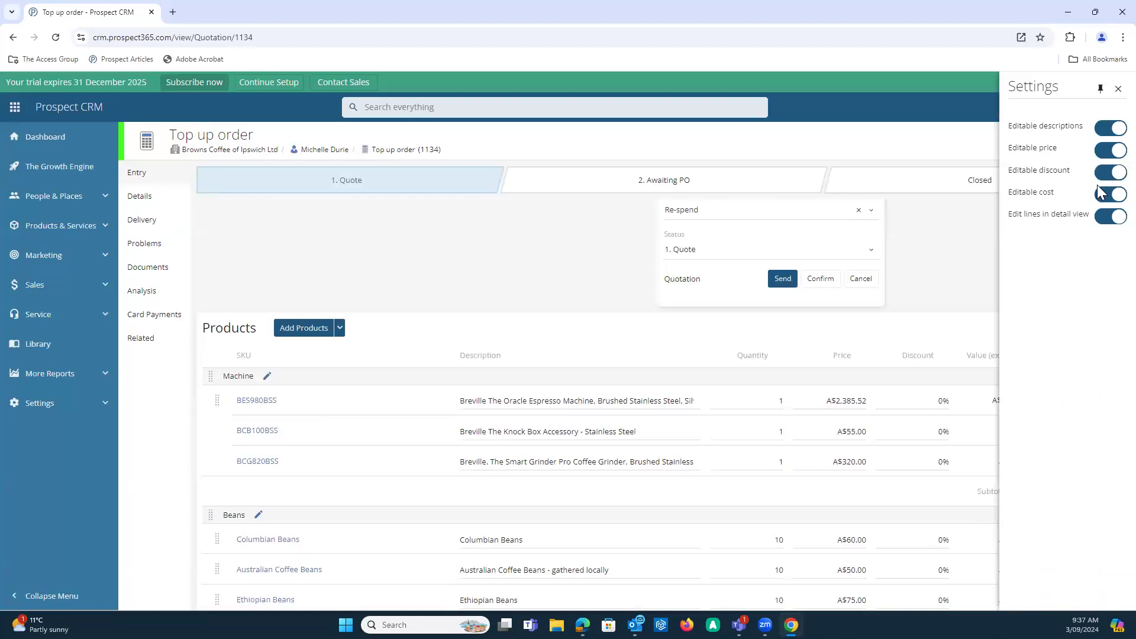
pyautogui.click(960, 277)
pyautogui.scroll(-3, 984, 318)
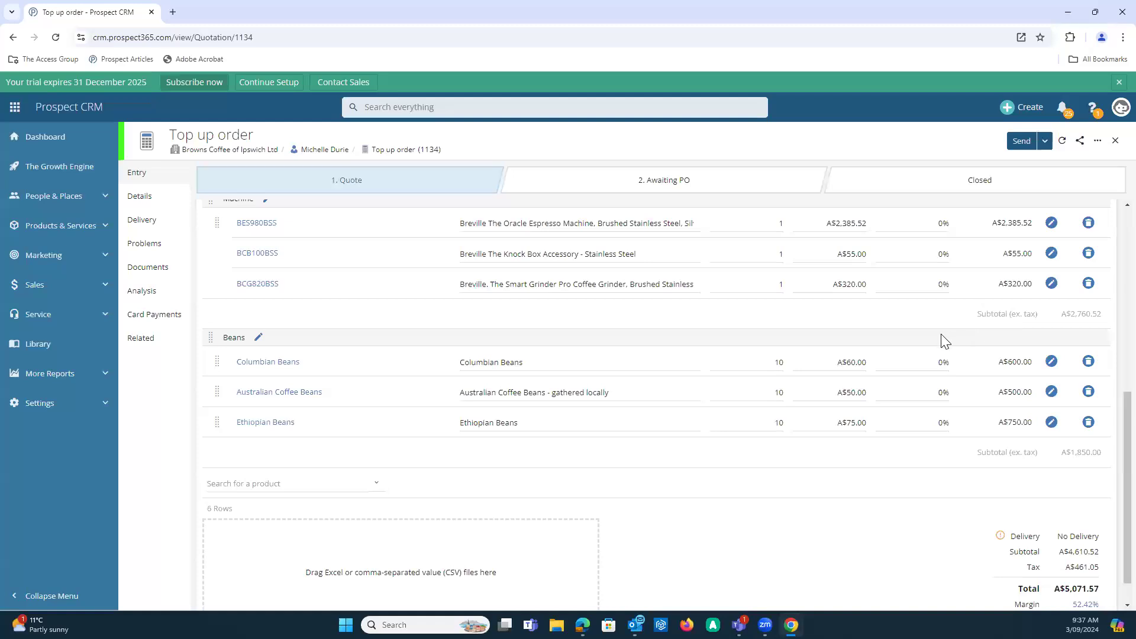
pyautogui.scroll(3, 946, 343)
pyautogui.scroll(1, 1005, 250)
pyautogui.click(1045, 141)
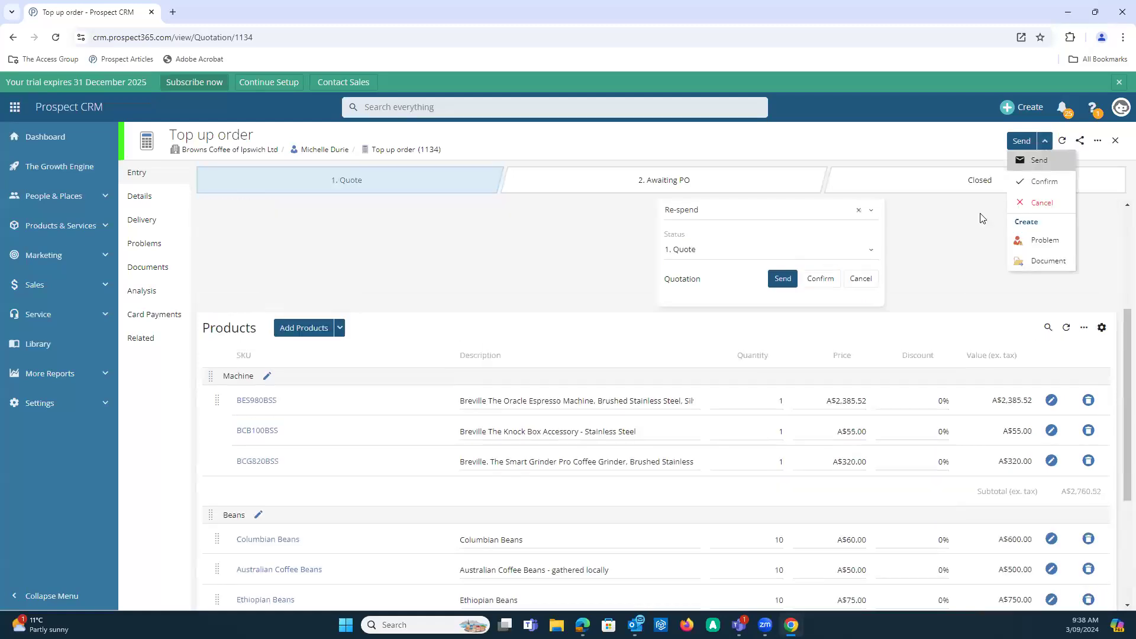
pyautogui.click(1045, 262)
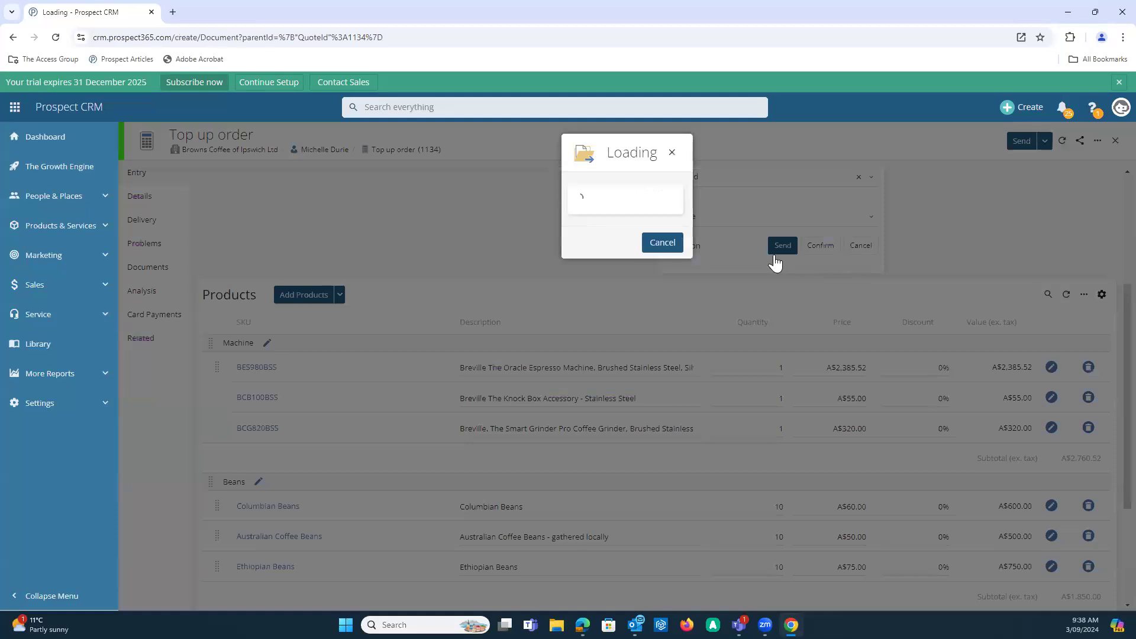
pyautogui.click(507, 247)
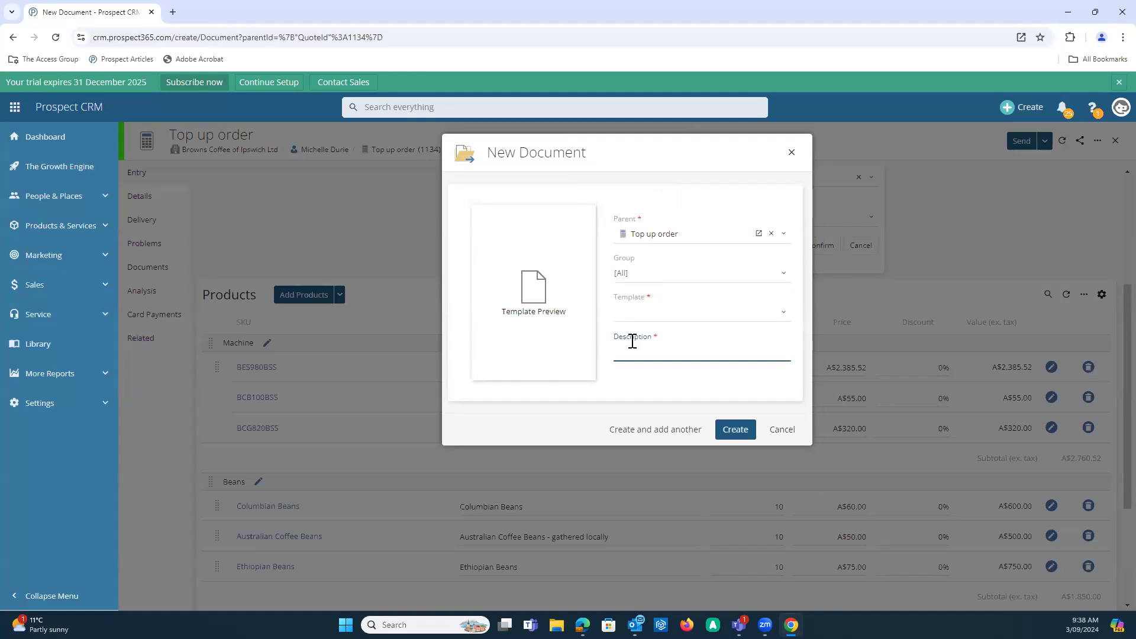
pyautogui.click(647, 313)
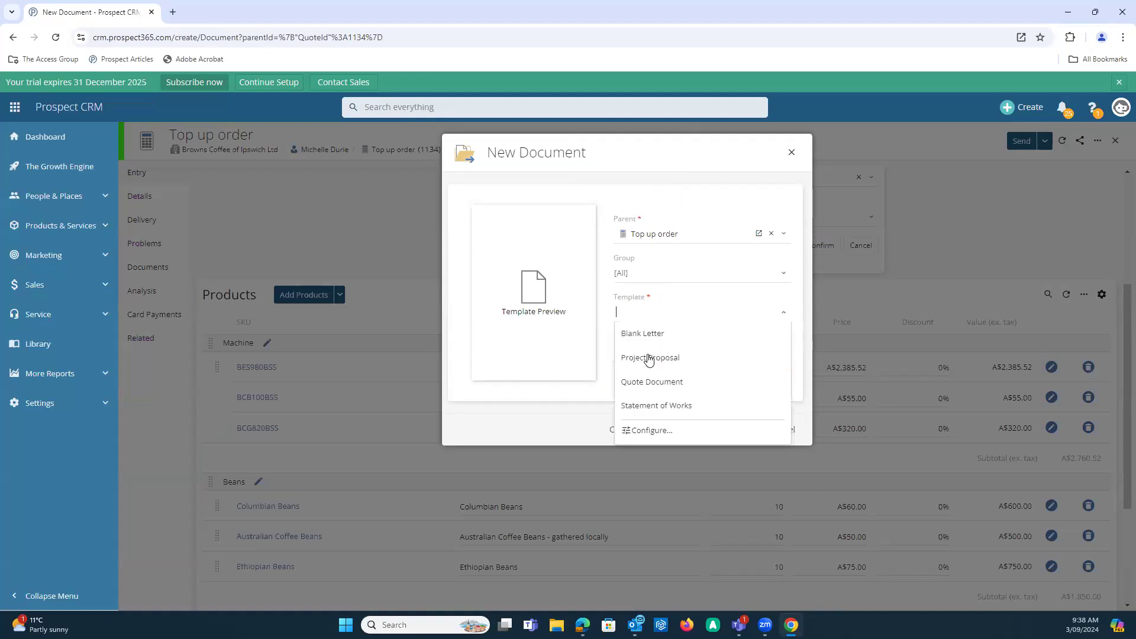
pyautogui.click(662, 381)
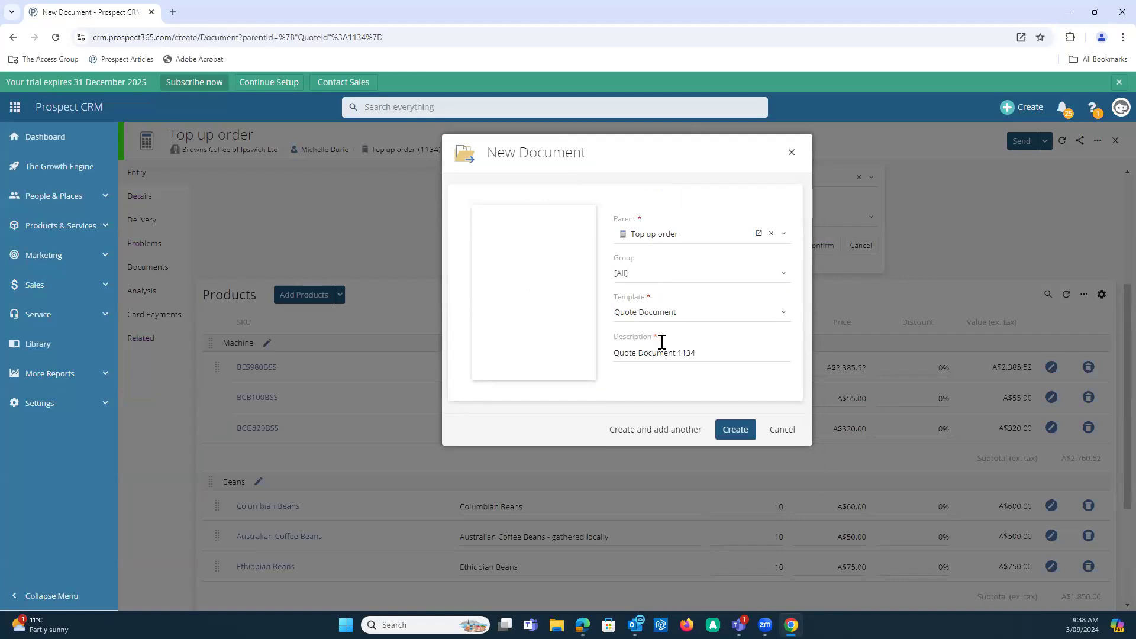
pyautogui.click(791, 152)
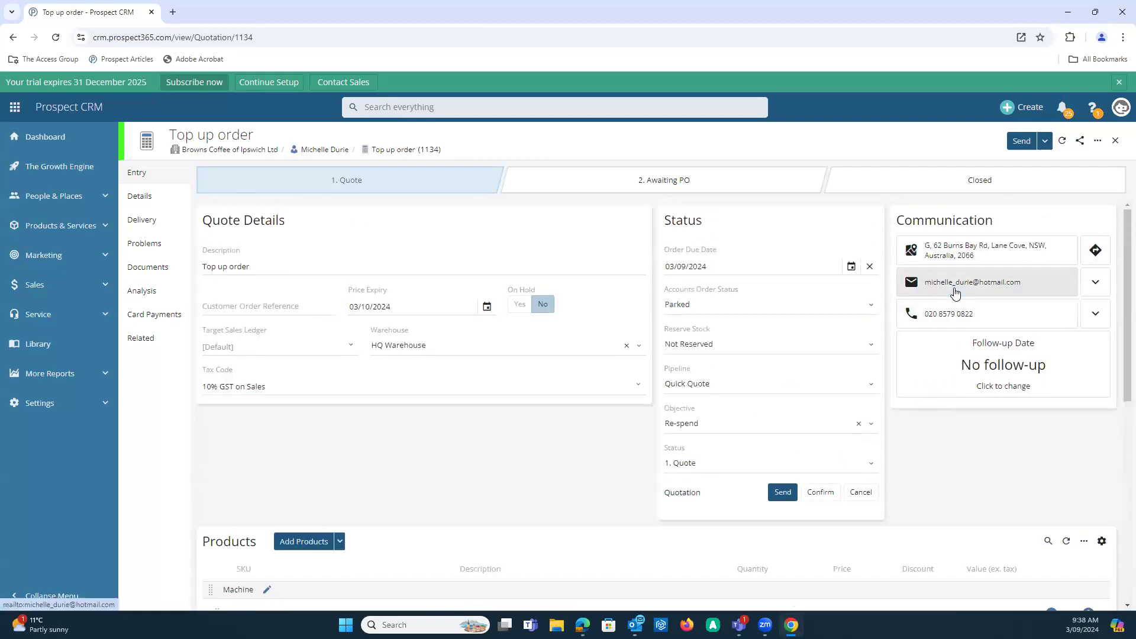
# Step: Start an email to the quote's contact using the template Email Cover For Simple PDF Quote
pyautogui.click(912, 284)
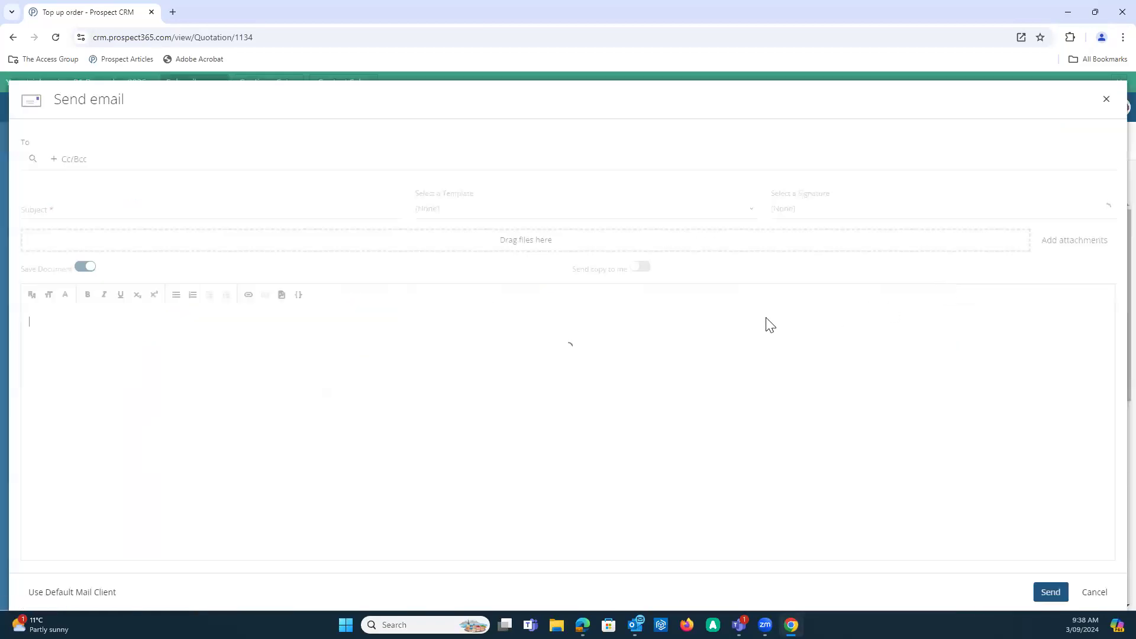
pyautogui.click(735, 214)
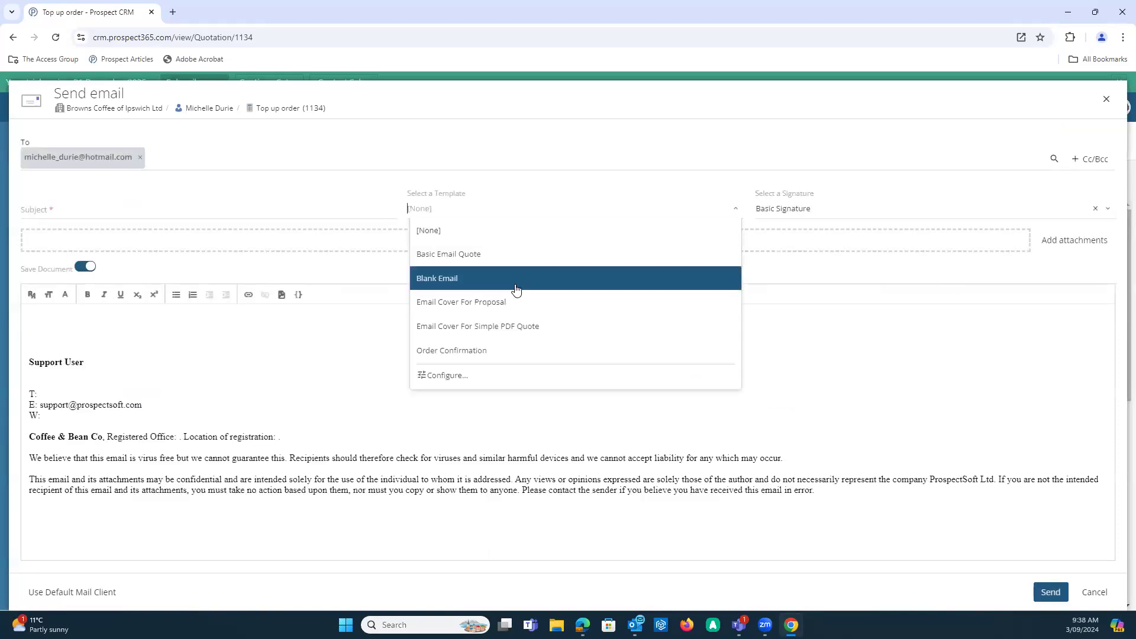
pyautogui.click(458, 333)
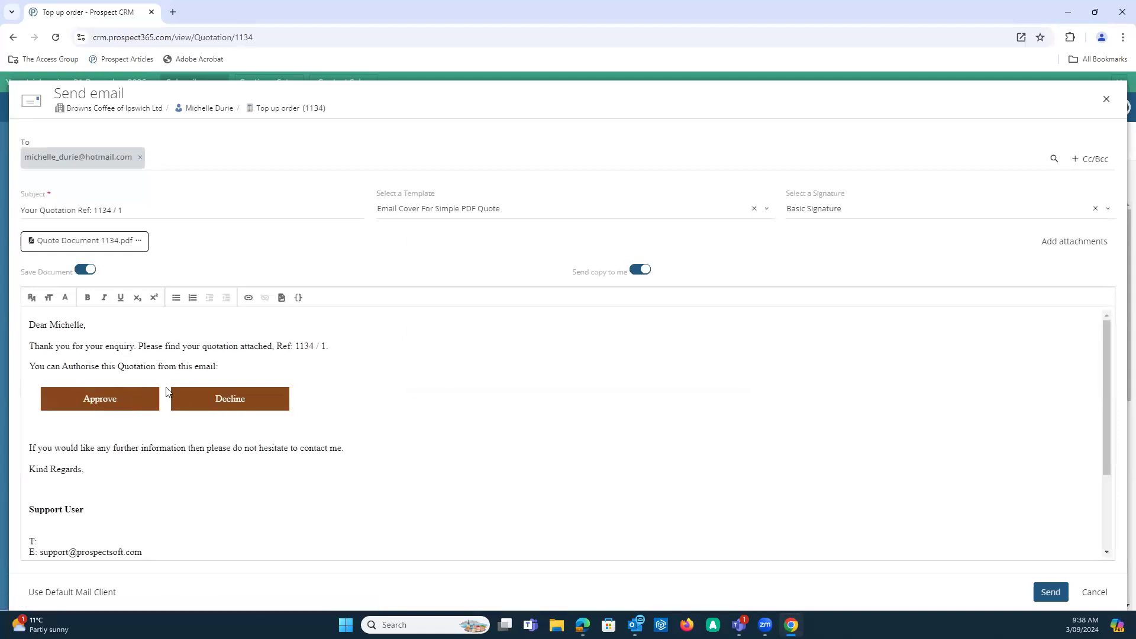
# Step: Download the quote PDF attached to the email, open it and examine its product groups, subtotals, totals and approval options
pyautogui.click(138, 241)
pyautogui.click(118, 283)
pyautogui.click(107, 242)
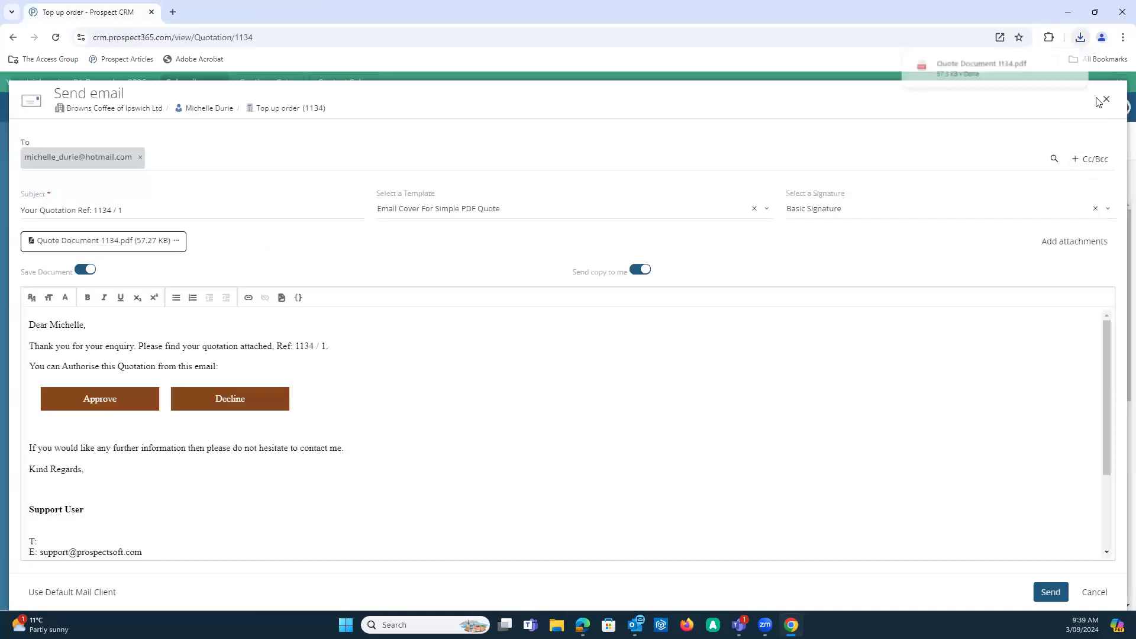
pyautogui.click(969, 69)
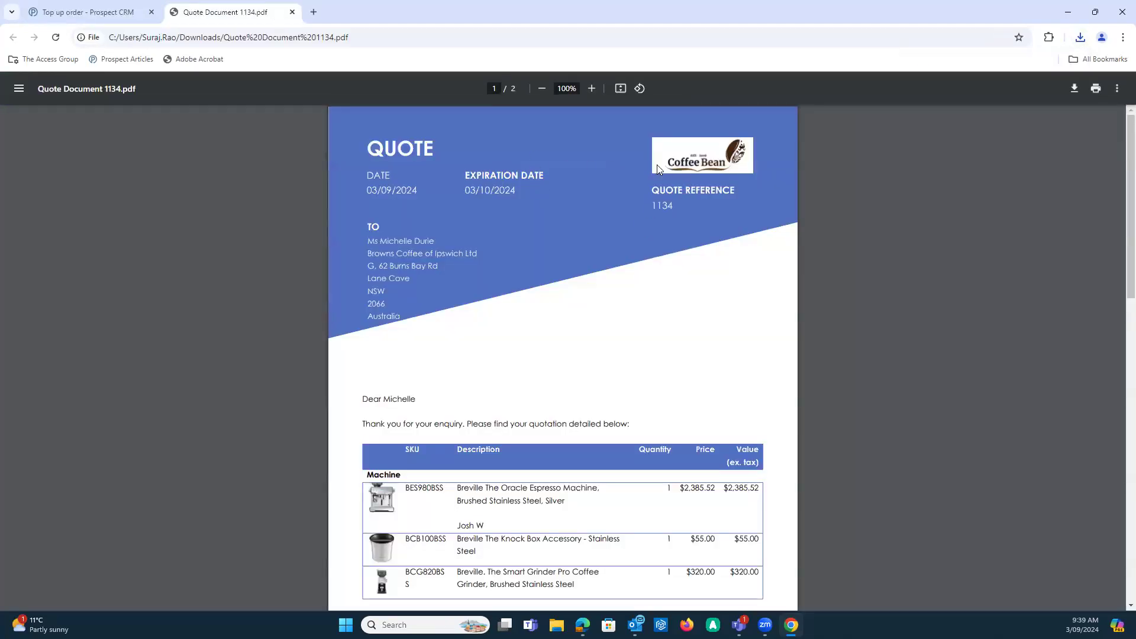
pyautogui.scroll(-4, 588, 237)
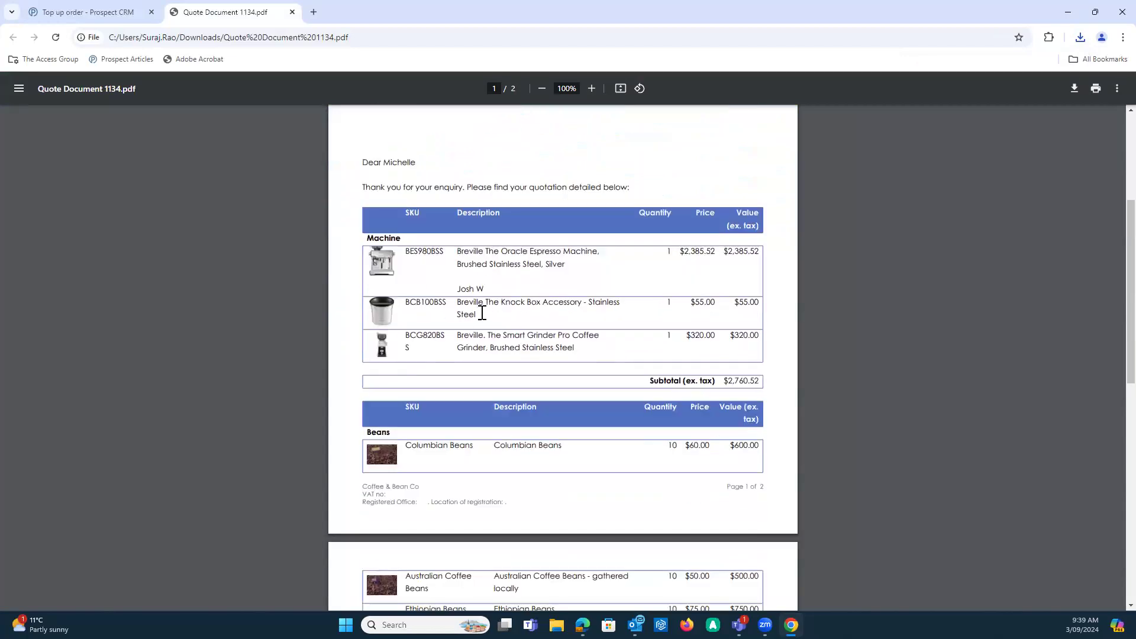
pyautogui.scroll(-5, 557, 321)
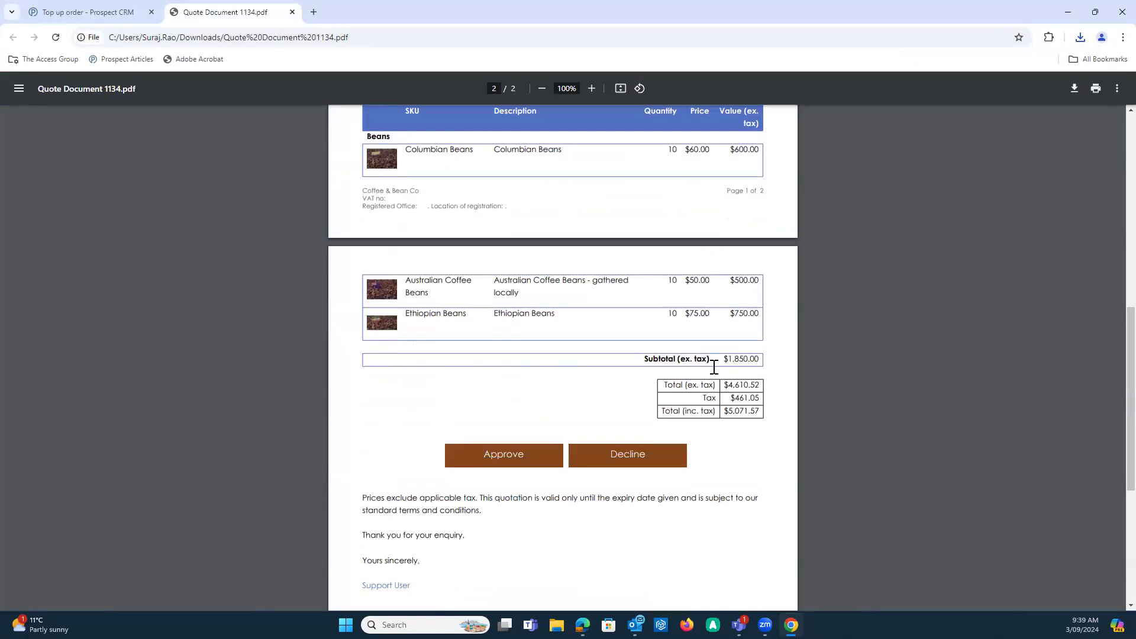
# Step: Approve the quotation from the PDF's online approval page, entering a purchase order reference
pyautogui.click(519, 451)
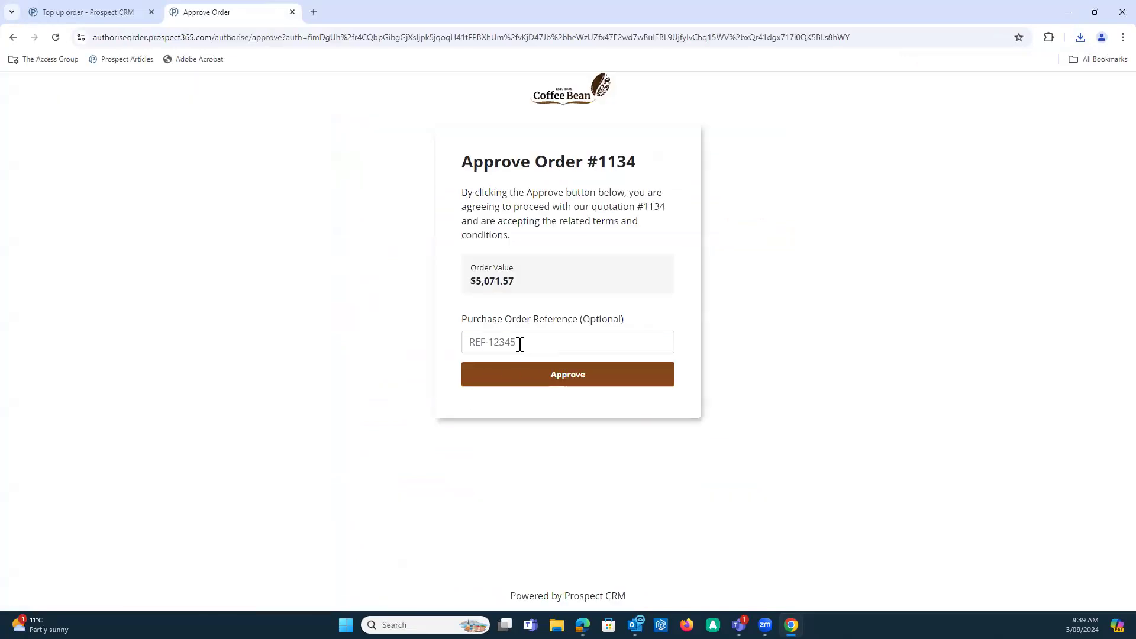
pyautogui.click(520, 344)
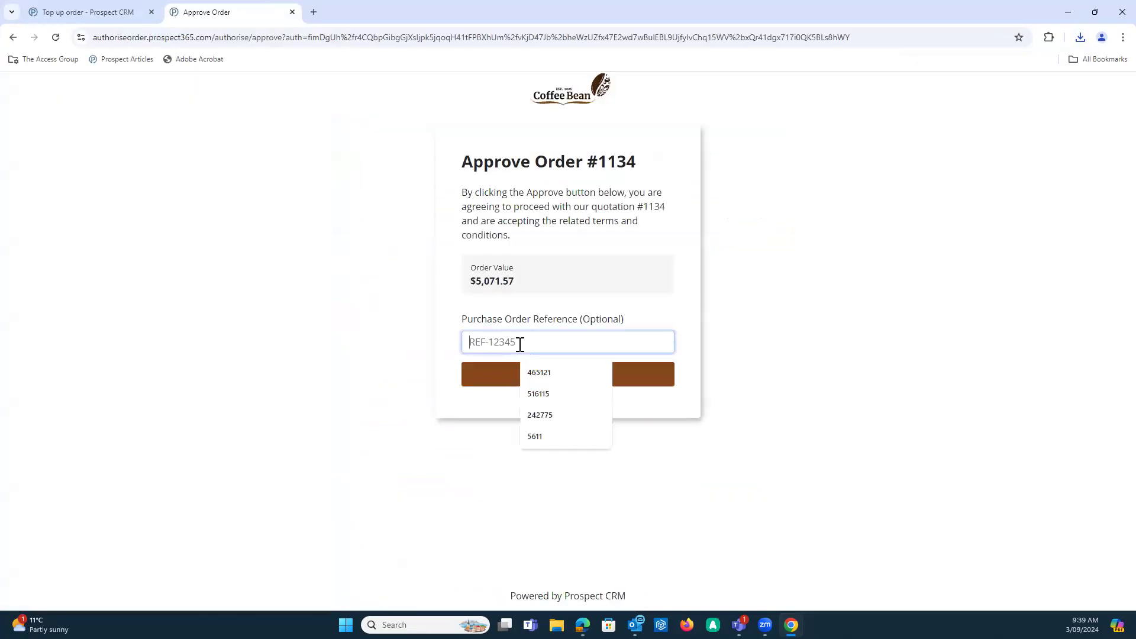
pyautogui.click(564, 366)
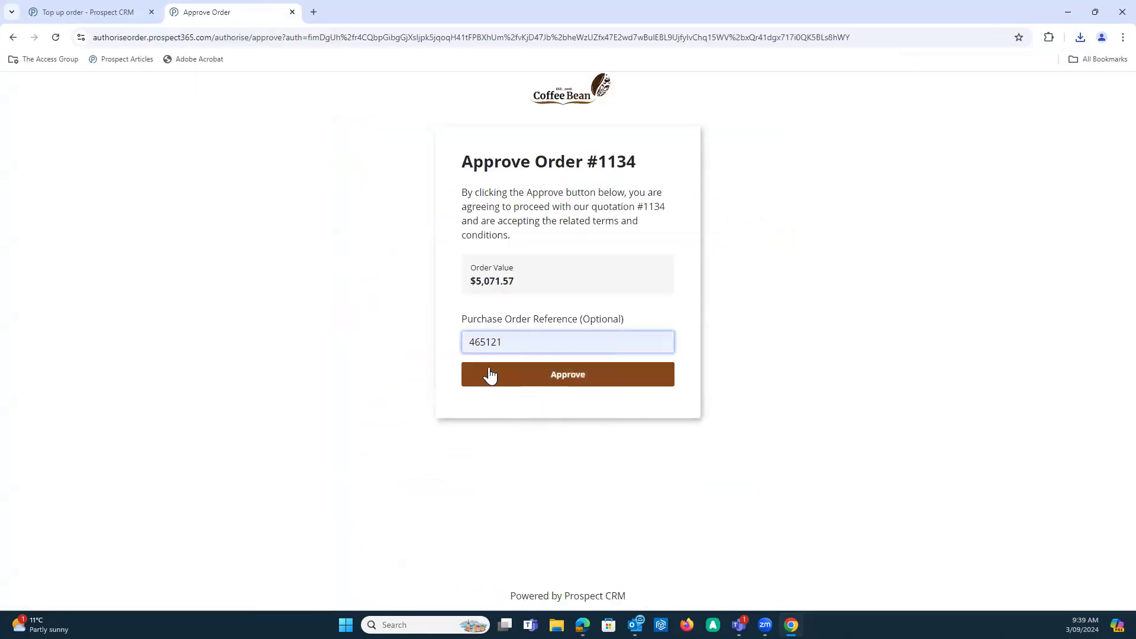
pyautogui.press('BackSpace')
pyautogui.press('BackSpace')
pyautogui.press('BackSpace')
pyautogui.press('BackSpace')
pyautogui.press('BackSpace')
pyautogui.press('BackSpace')
pyautogui.write('31')
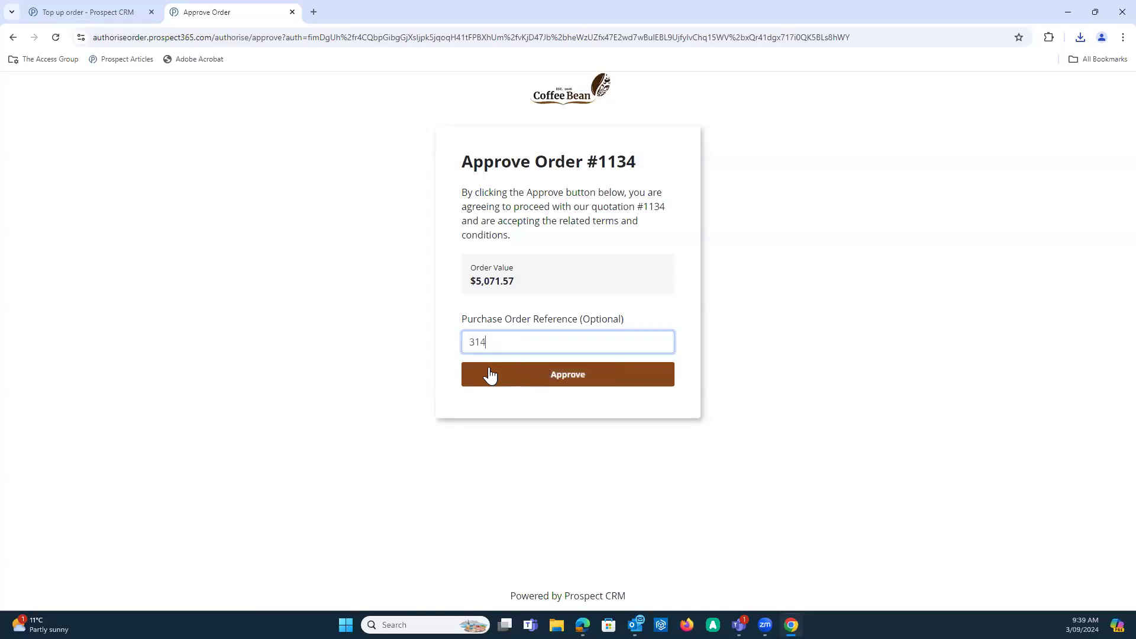
pyautogui.click(526, 384)
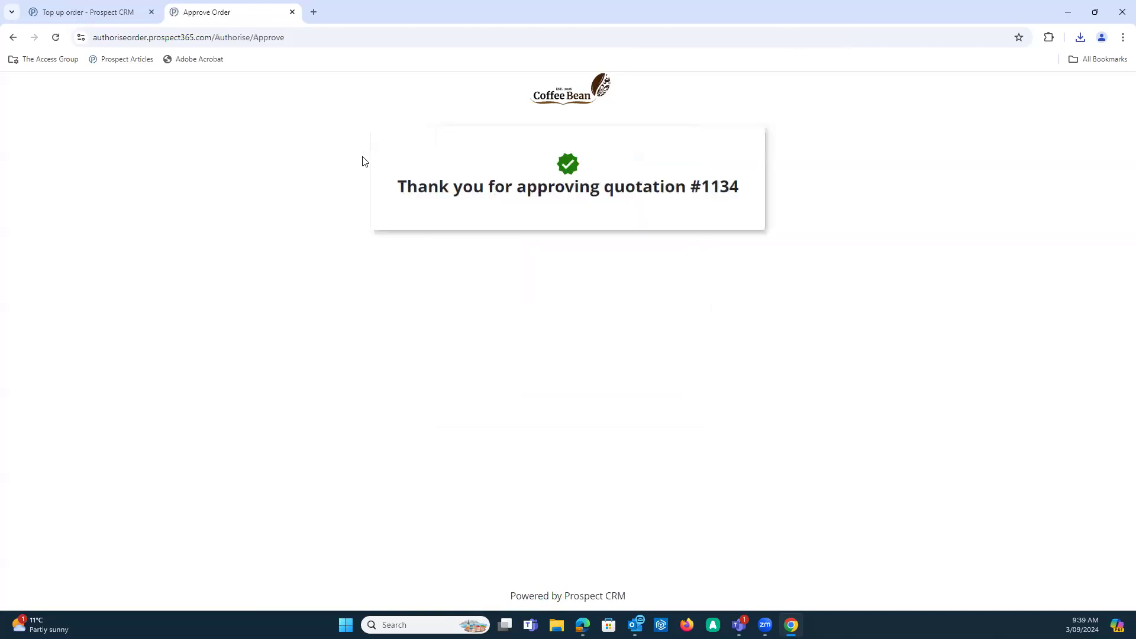
# Step: Return to the Top up order quote, discard its unsent email, and confirm the approved order
pyautogui.click(133, 19)
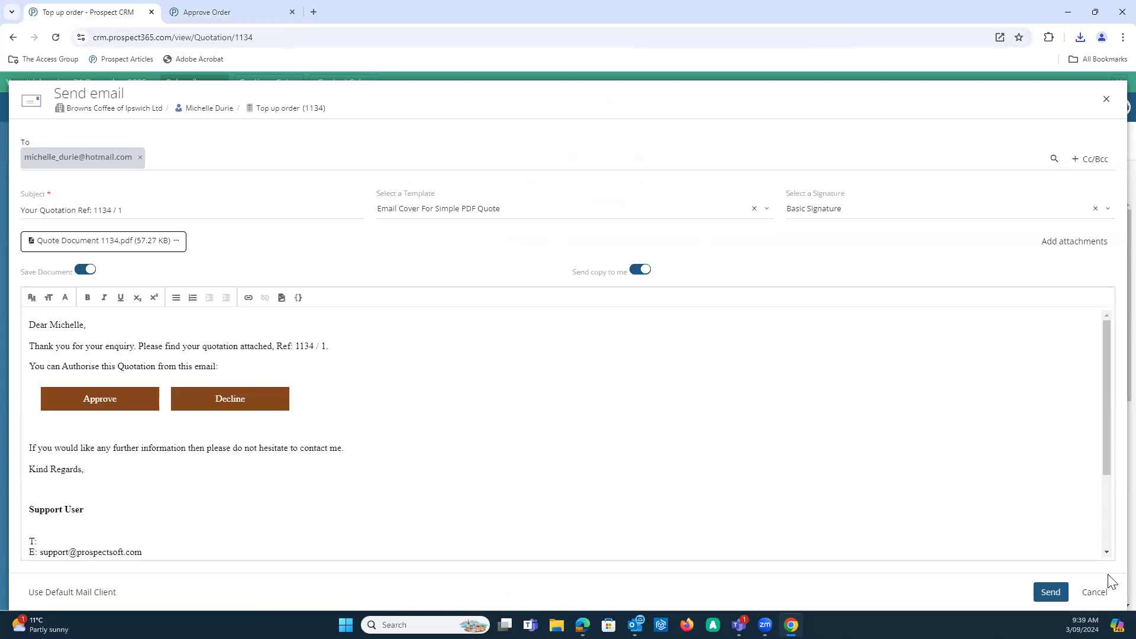
pyautogui.click(1093, 594)
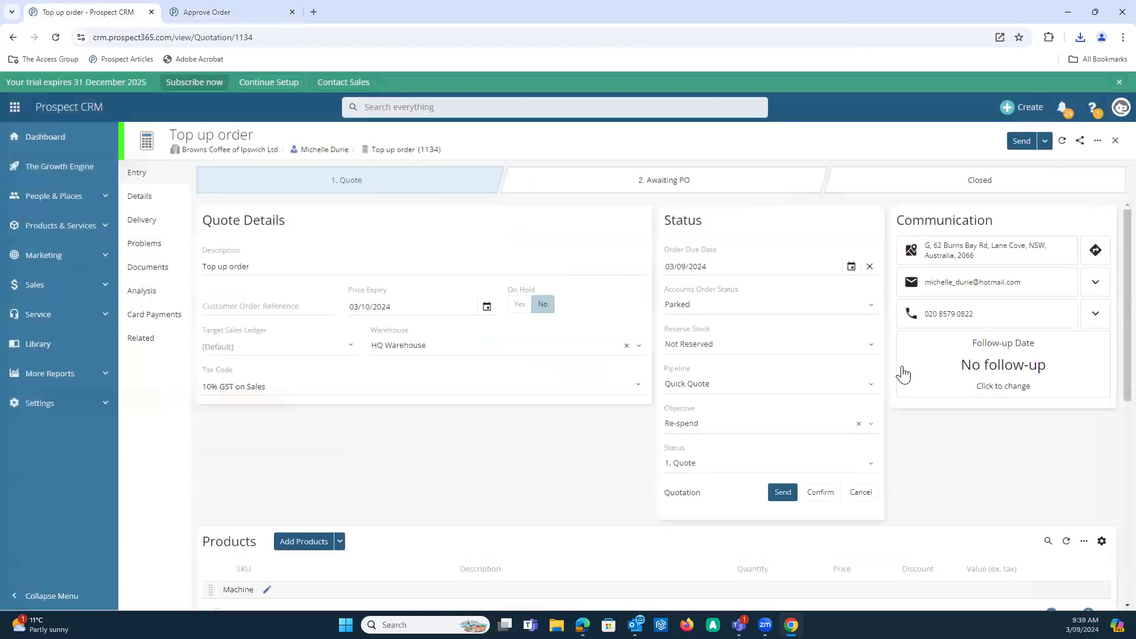
pyautogui.click(1062, 142)
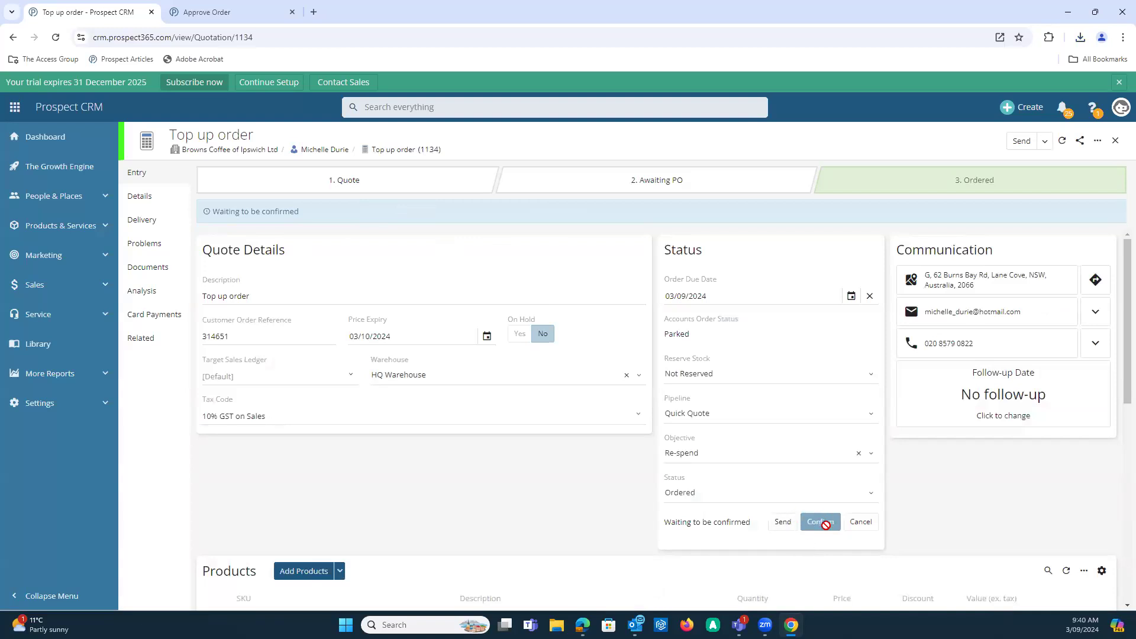
pyautogui.click(1063, 143)
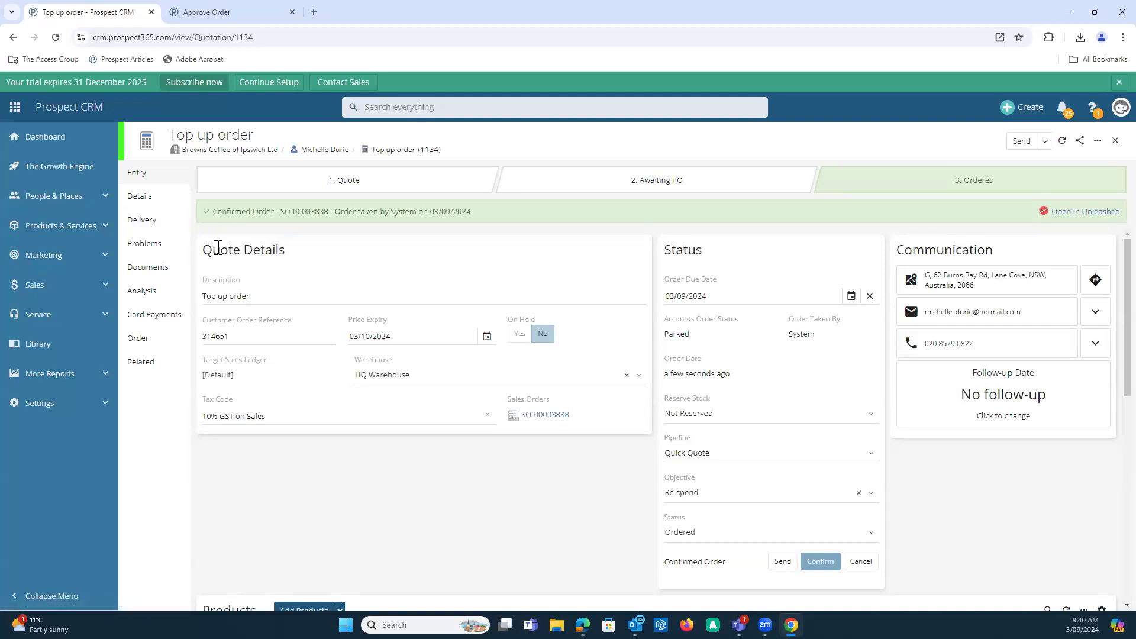
# Step: Check the order's delivery address, the available delivery methods and the card payment setup
pyautogui.click(145, 221)
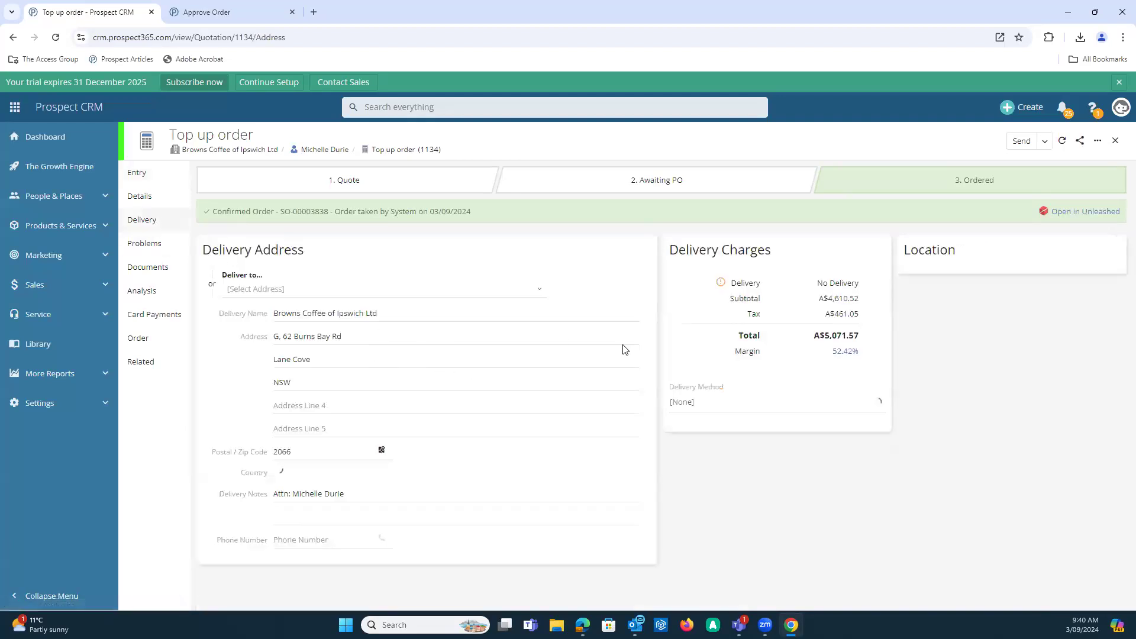
pyautogui.click(772, 406)
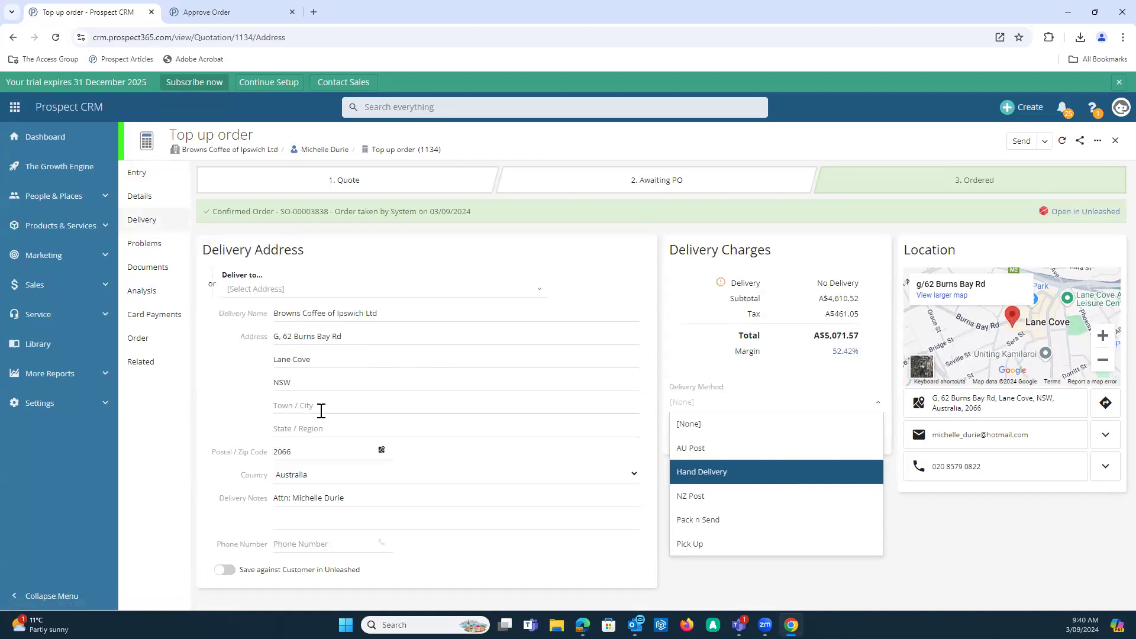
pyautogui.click(167, 320)
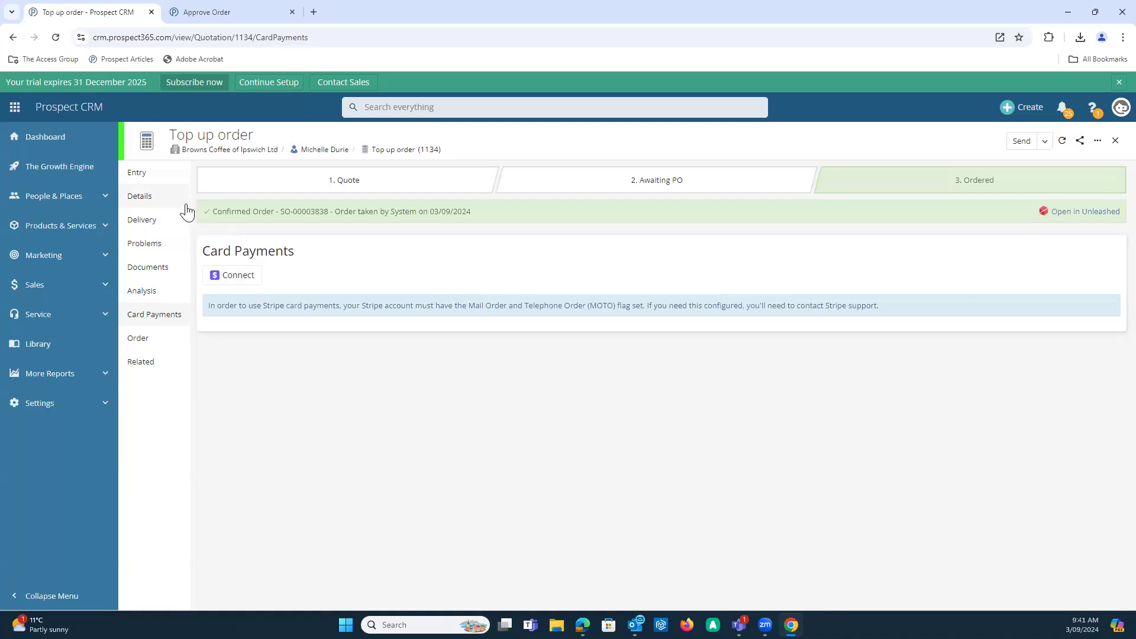
# Step: Return to the dashboard and look over the record types available for global creation and the Marketing section
pyautogui.click(89, 142)
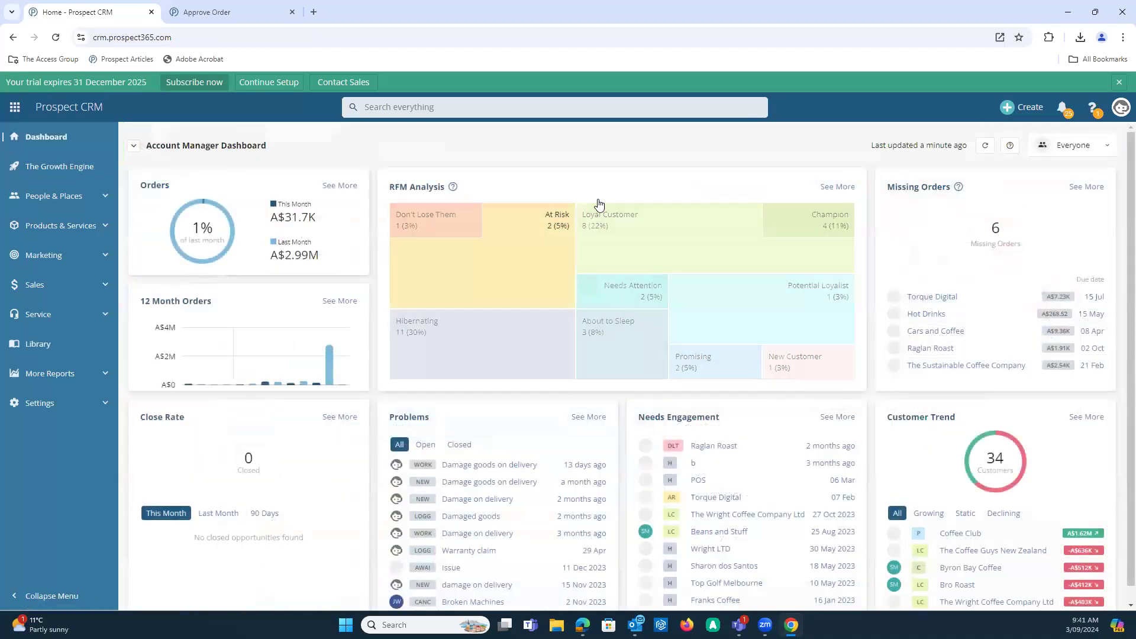
pyautogui.click(1019, 113)
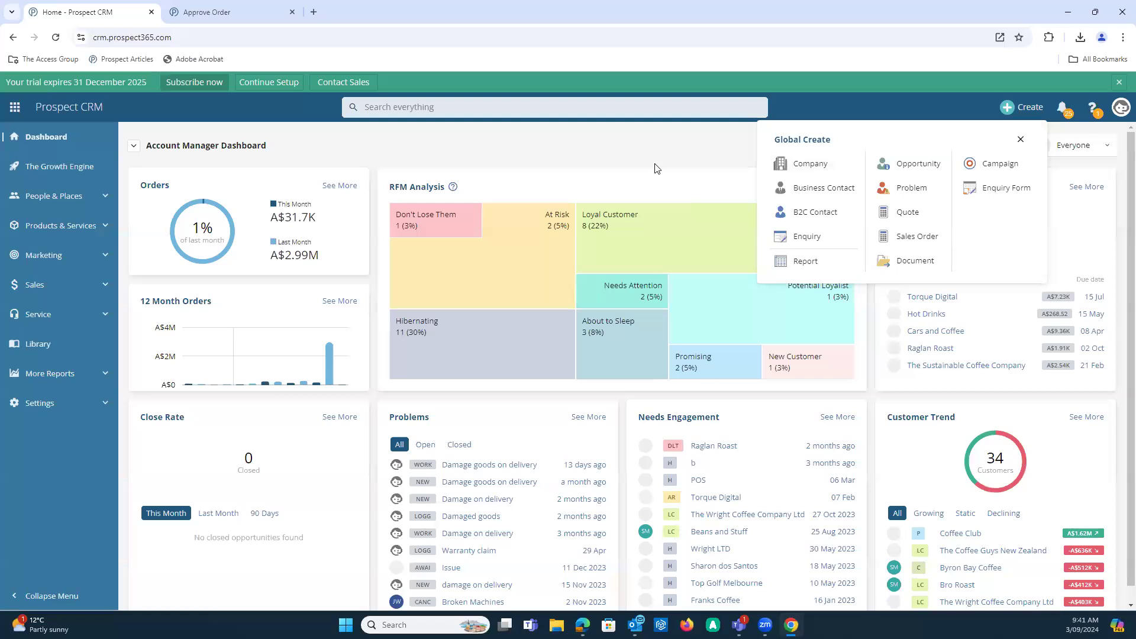
pyautogui.click(92, 256)
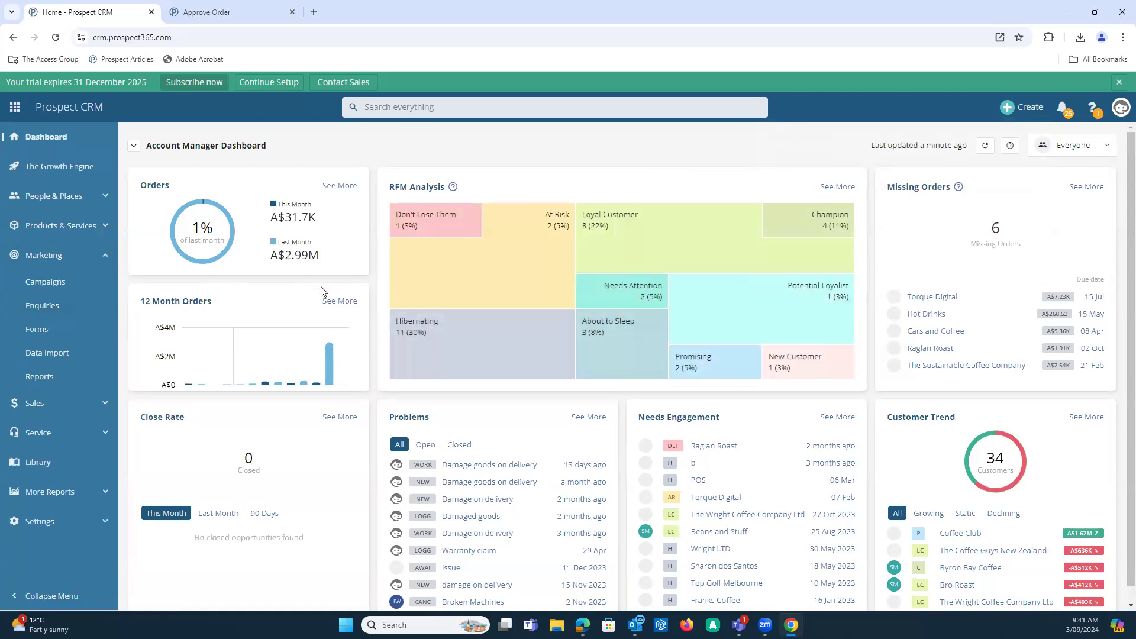
# Step: Draft an opportunity "New store" with pipeline New Customer, objective Customer Acquisition and status 1. Unqualified, and discard it
pyautogui.click(1014, 109)
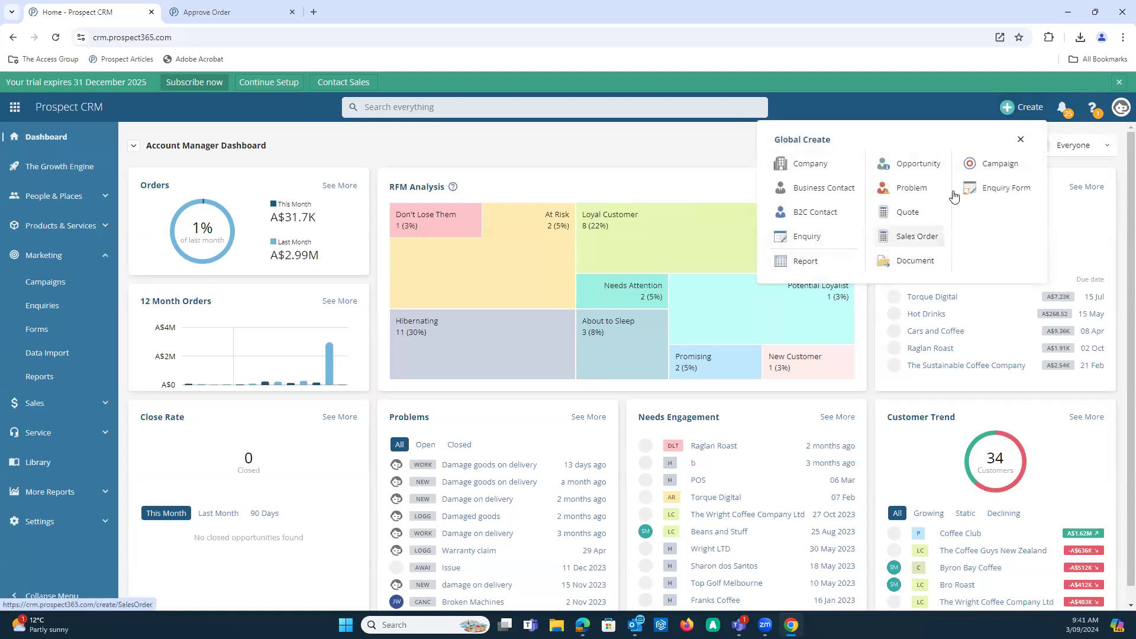
pyautogui.click(906, 166)
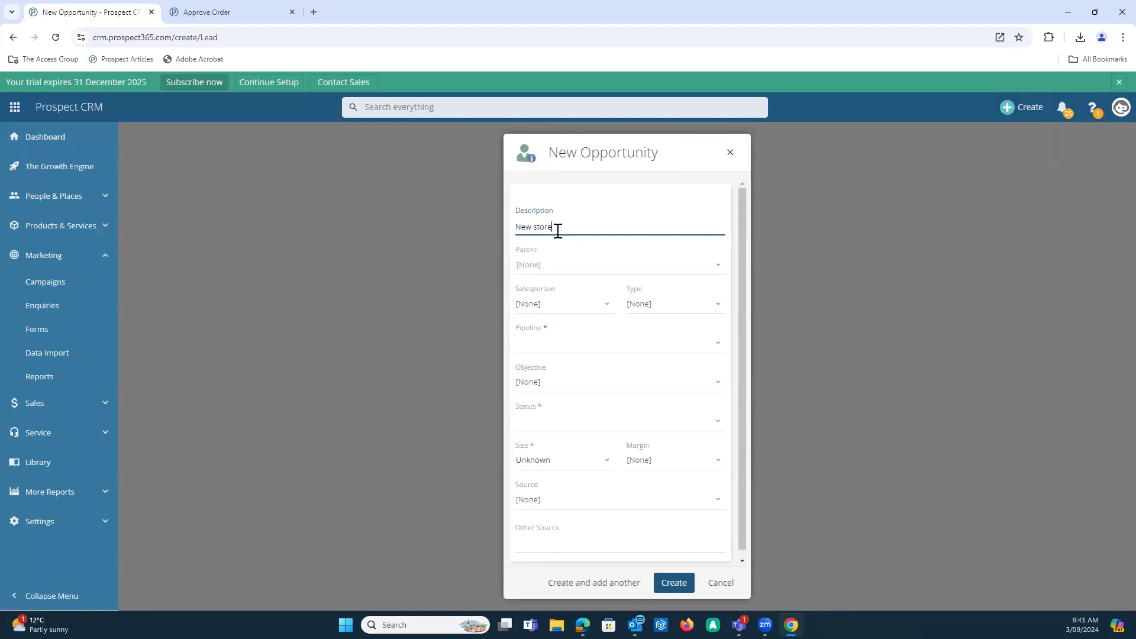
pyautogui.click(603, 345)
pyautogui.click(598, 388)
pyautogui.click(554, 417)
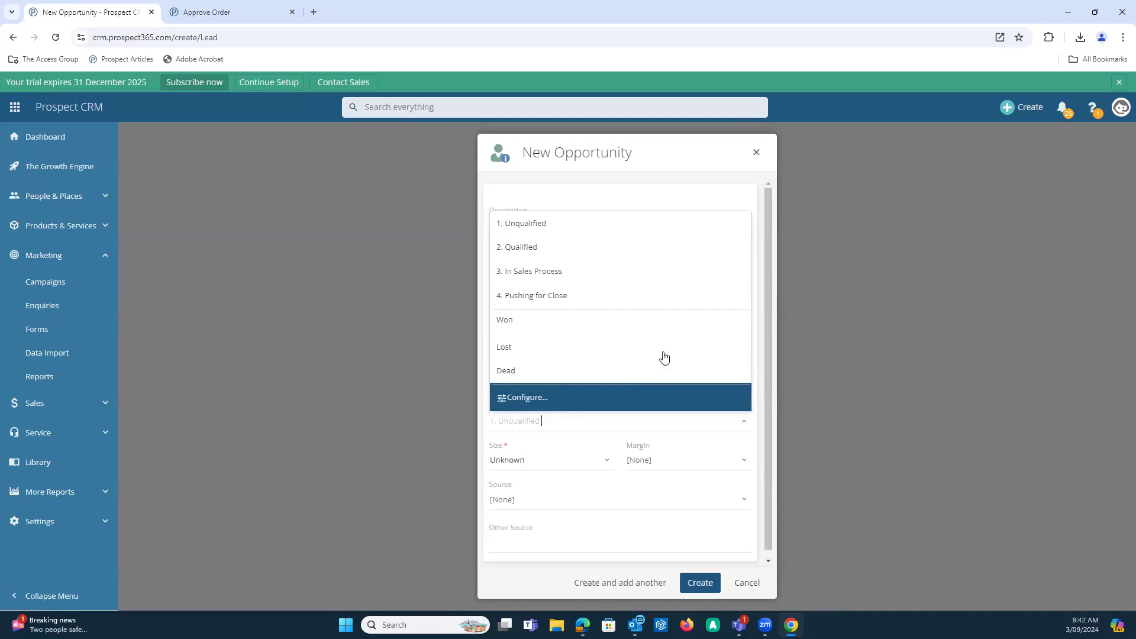
pyautogui.click(540, 227)
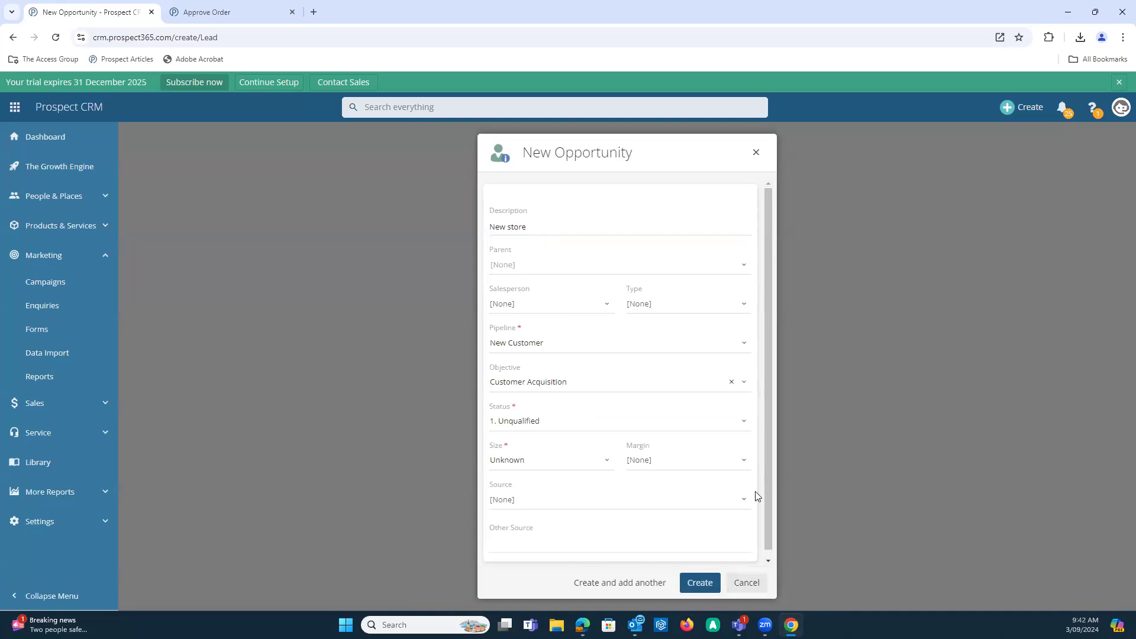
pyautogui.click(757, 155)
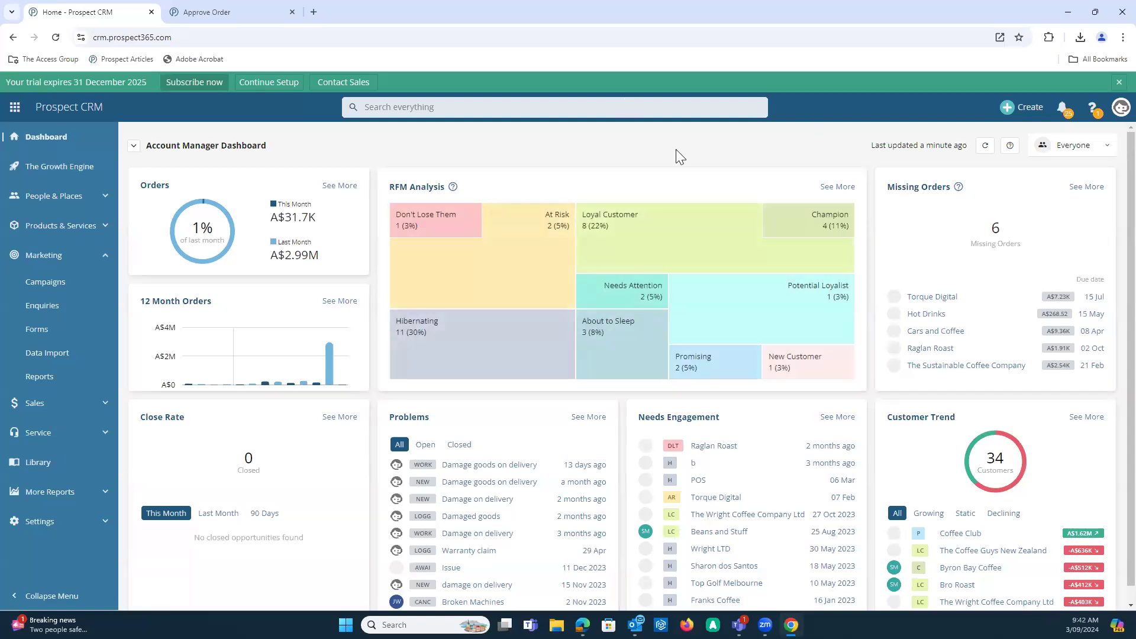
# Step: Find the Browns Coffee contact through a suggested search, view the contact record, and return to the dashboard
pyautogui.click(637, 114)
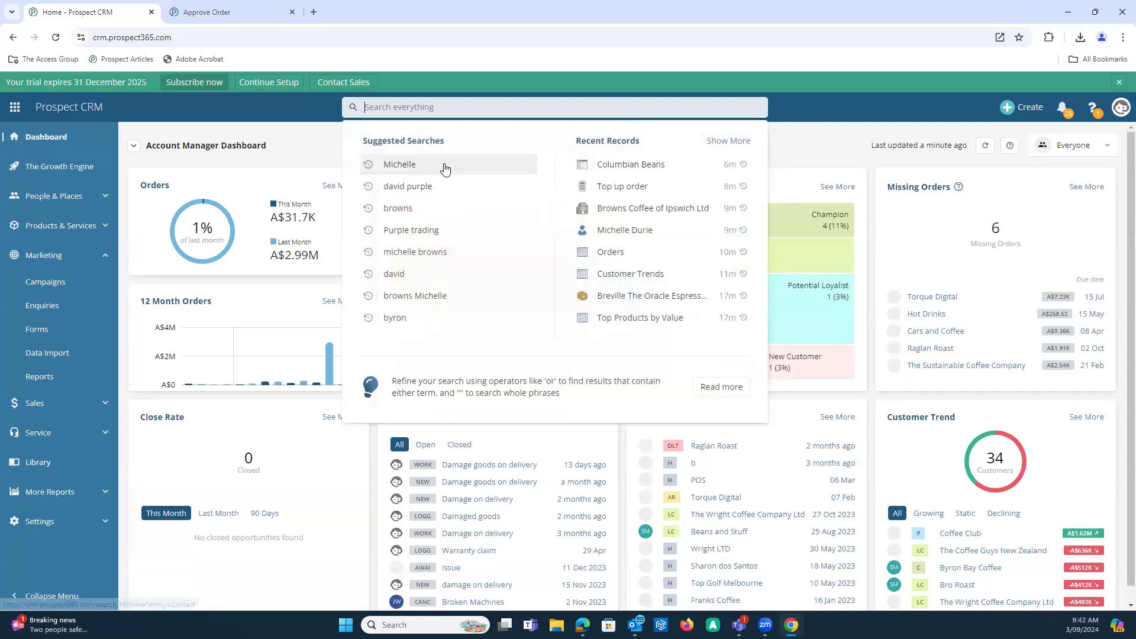
pyautogui.click(448, 165)
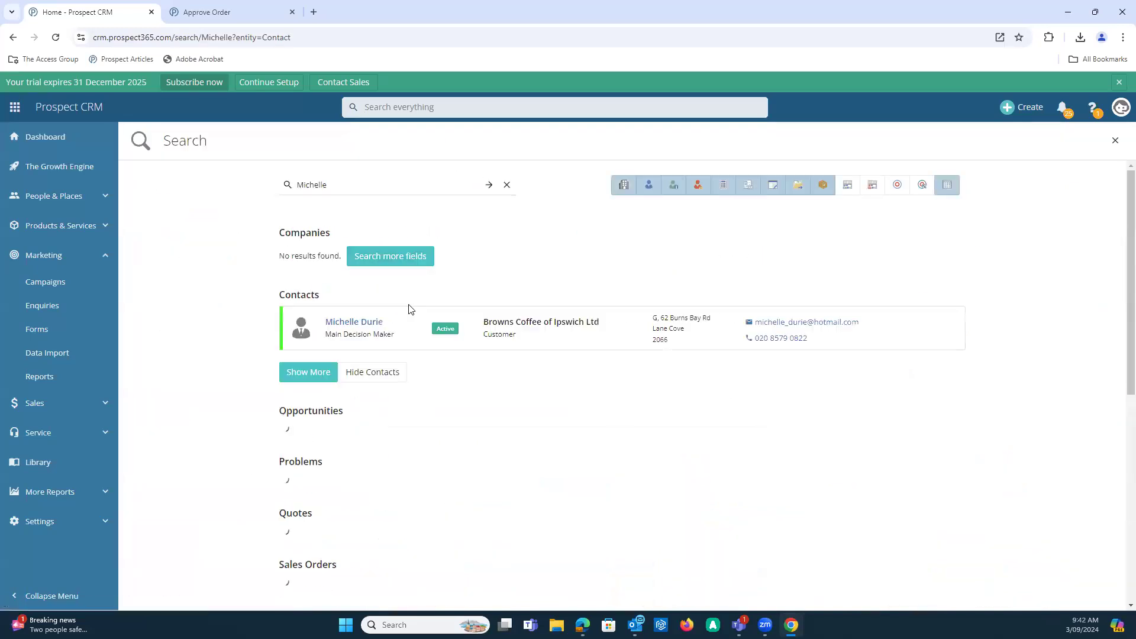
pyautogui.click(355, 325)
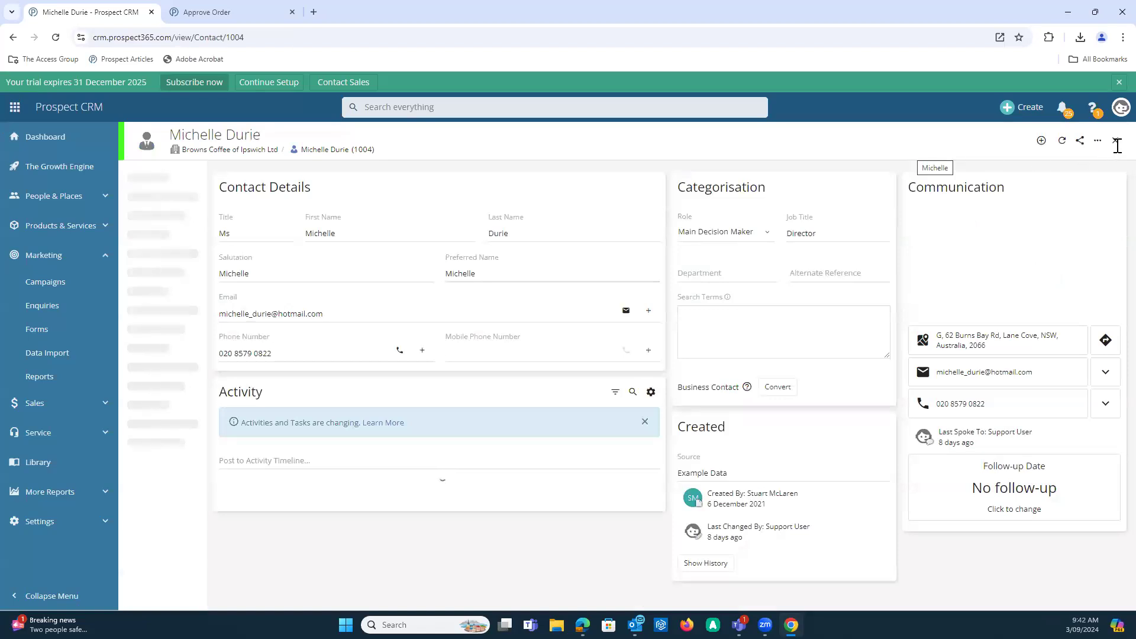
pyautogui.click(1117, 142)
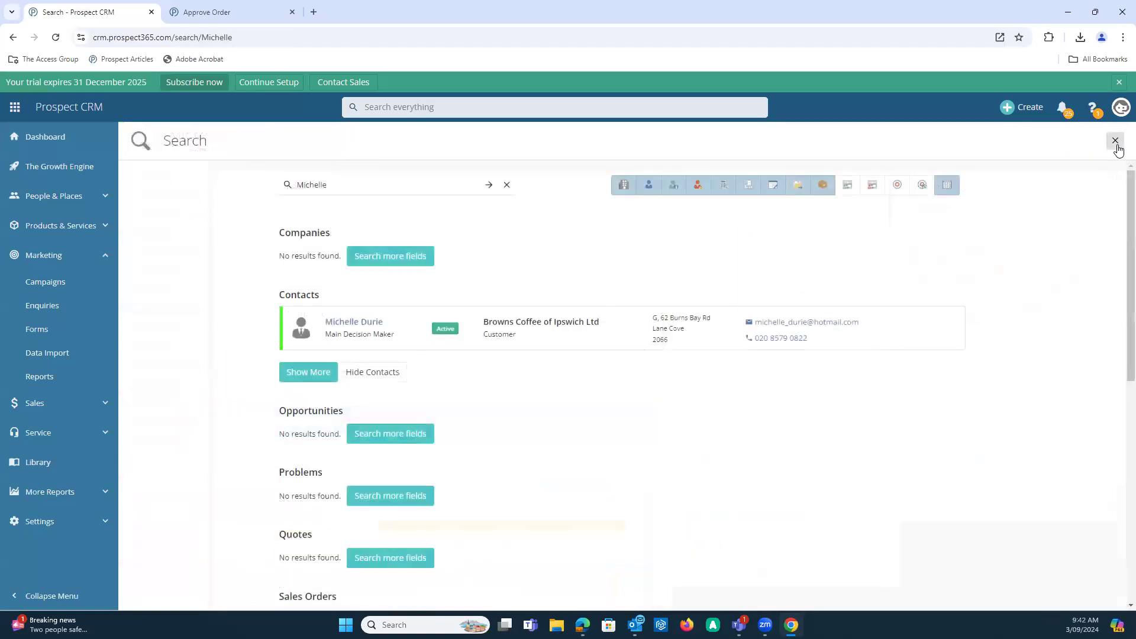
pyautogui.click(62, 137)
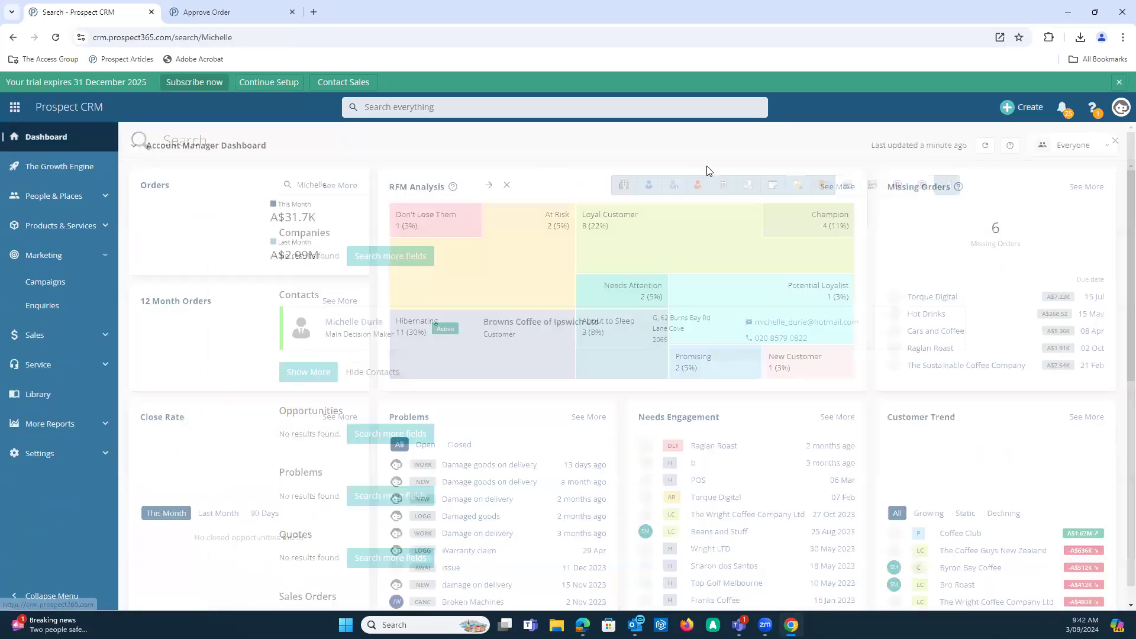
# Step: Examine the email notification types and frequencies available in the support user's personal settings
pyautogui.click(1116, 112)
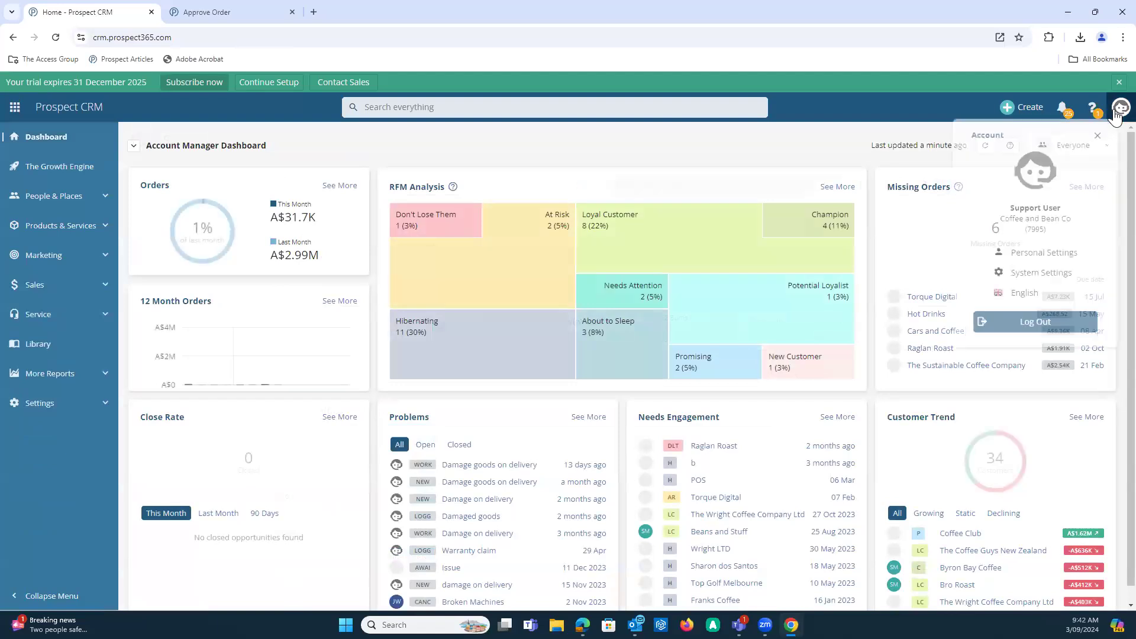
pyautogui.click(1043, 260)
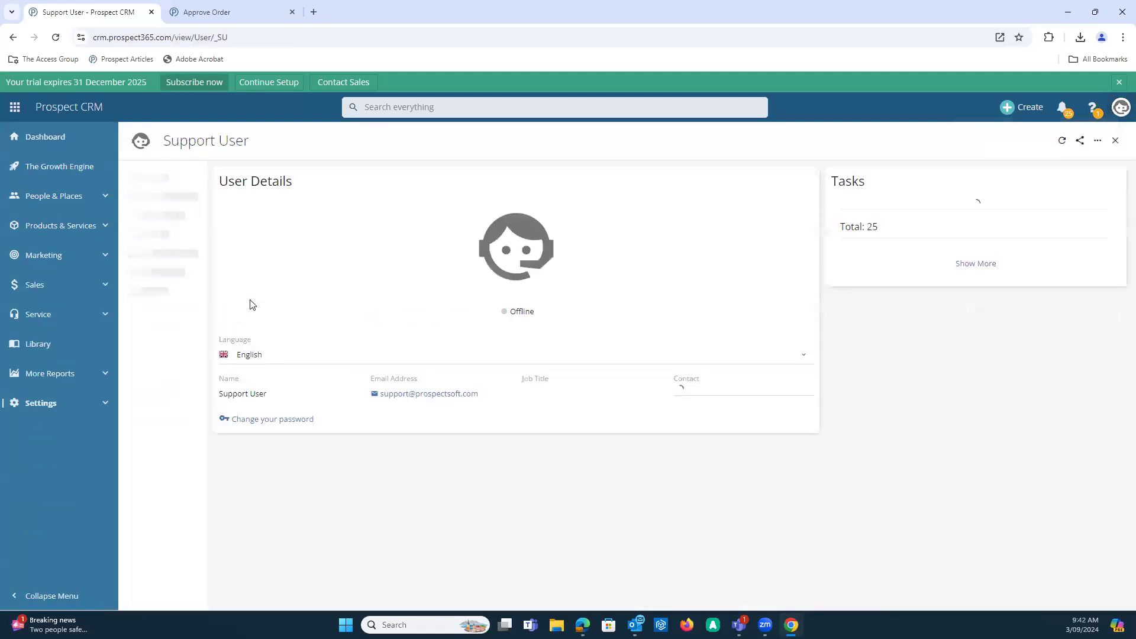
pyautogui.click(153, 246)
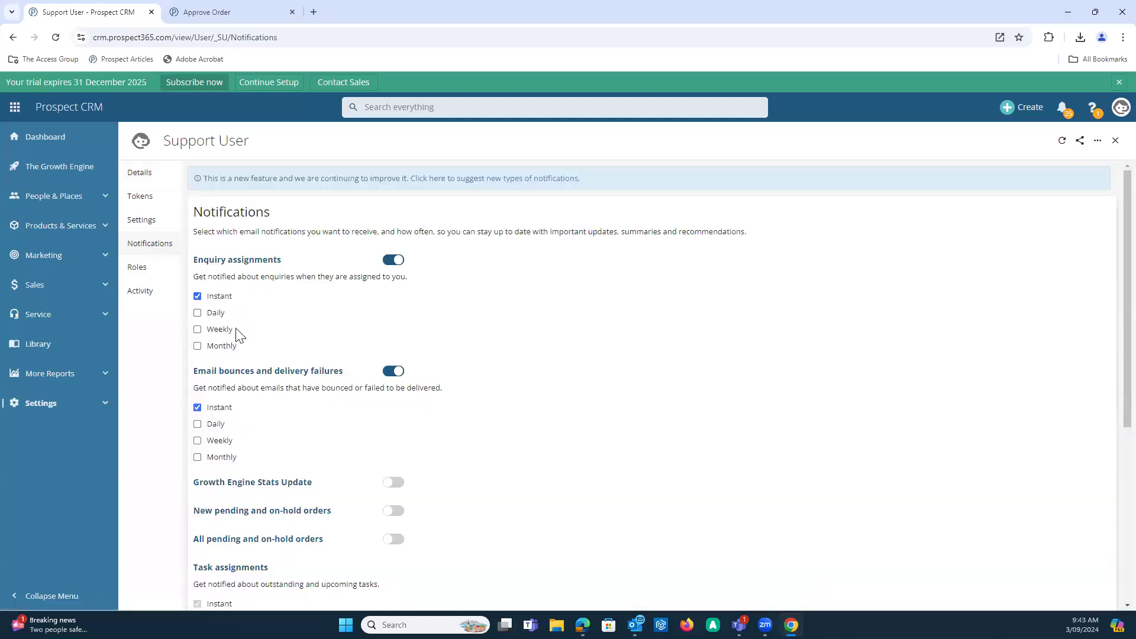
pyautogui.scroll(-2, 220, 345)
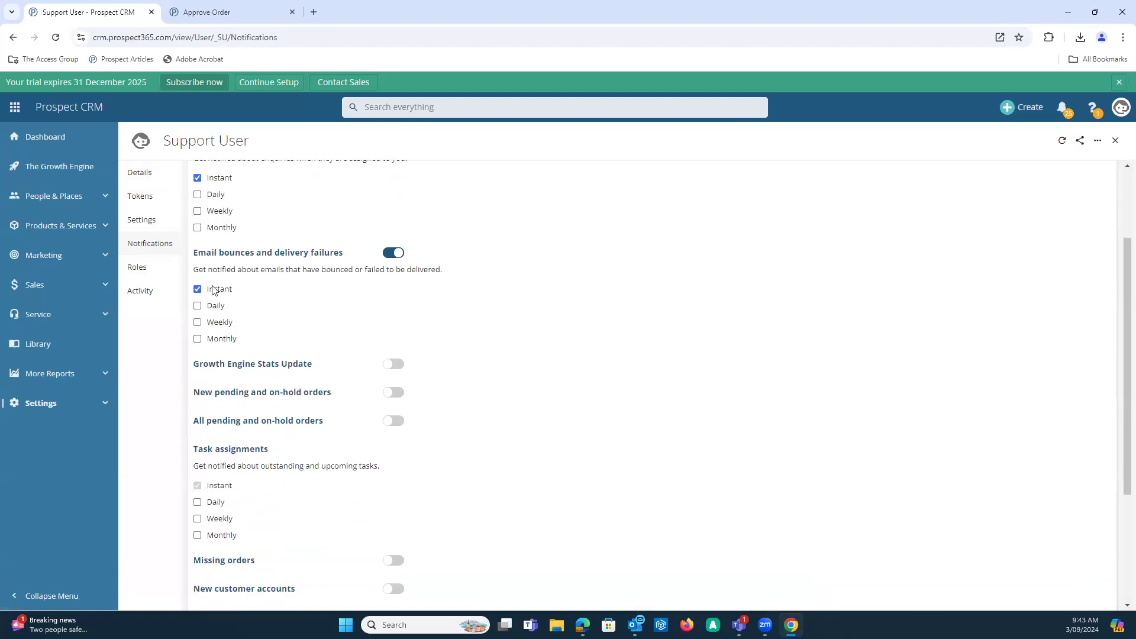
pyautogui.scroll(-2, 283, 385)
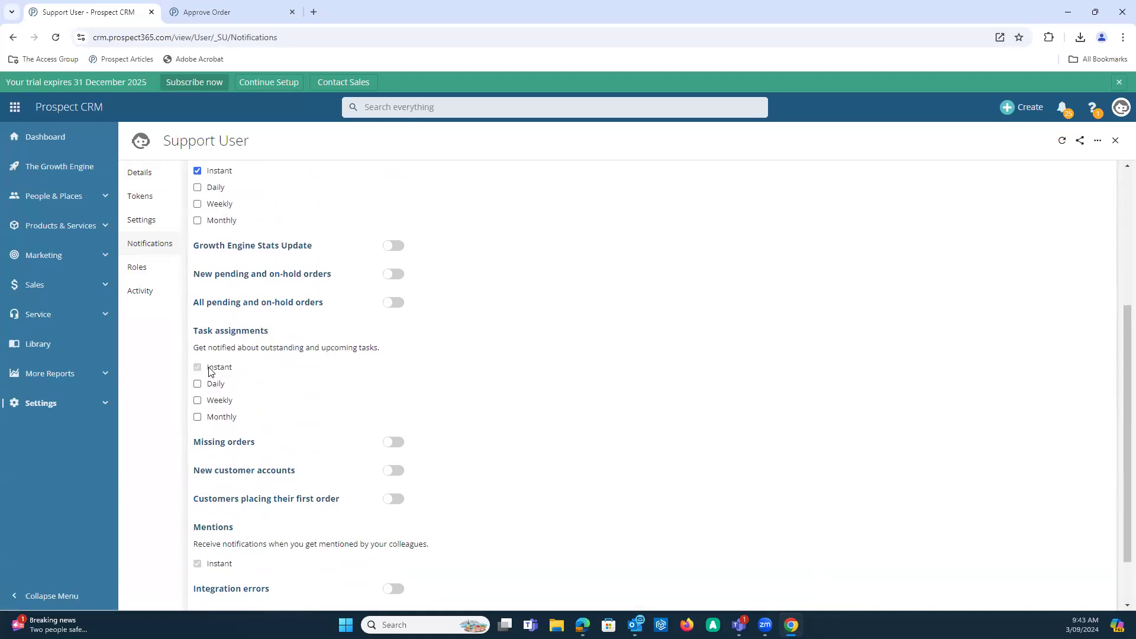
pyautogui.scroll(-1, 344, 451)
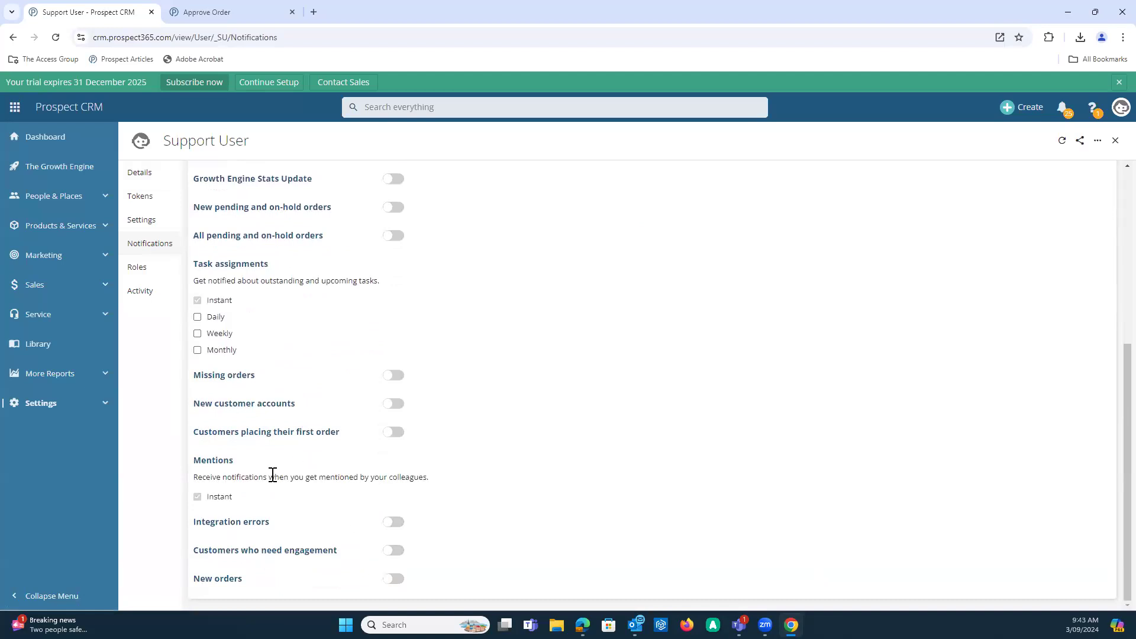
pyautogui.scroll(5, 273, 475)
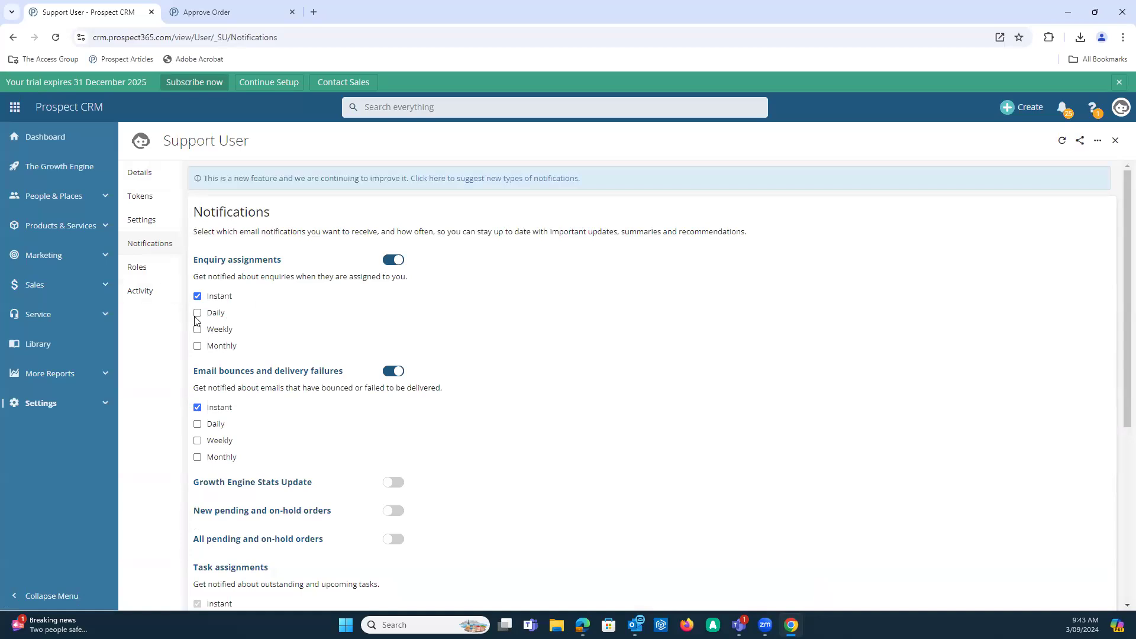
pyautogui.scroll(-2, 276, 354)
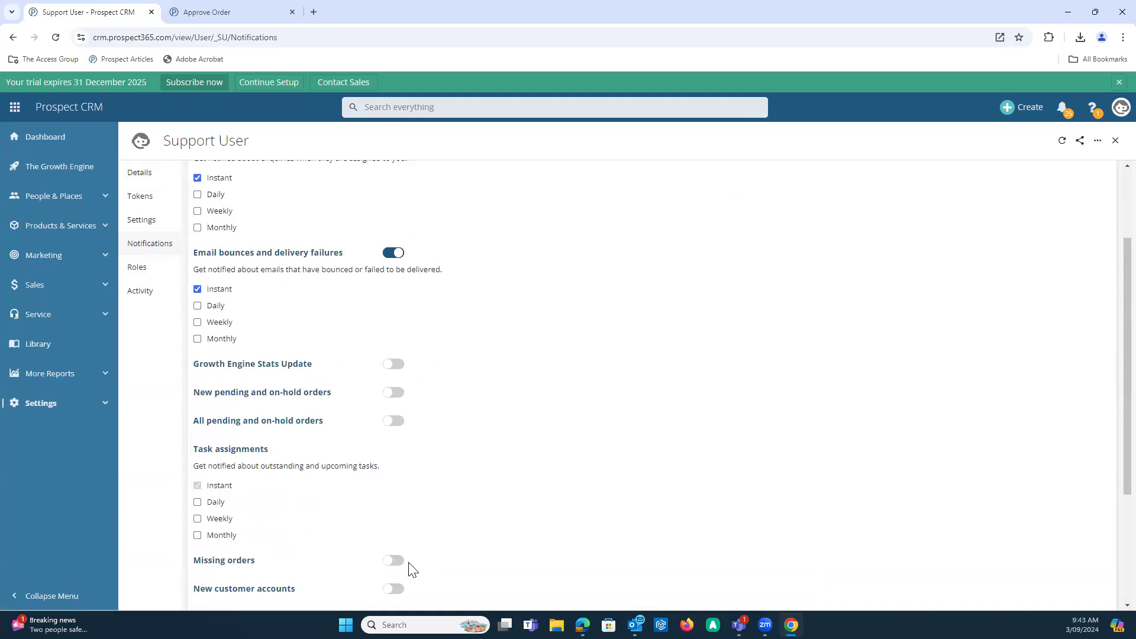
# Step: Search for the Browns Coffee of Ipswich Ltd contact by first name, open the contact record and view its activity timeline
pyautogui.click(62, 142)
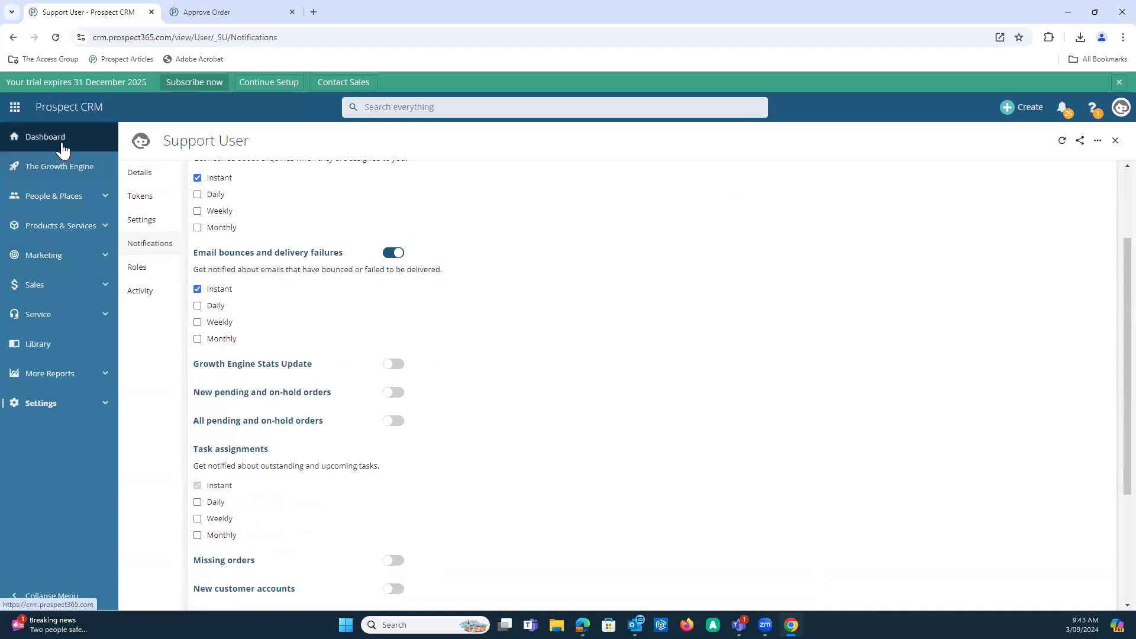
pyautogui.click(442, 107)
pyautogui.press('Return')
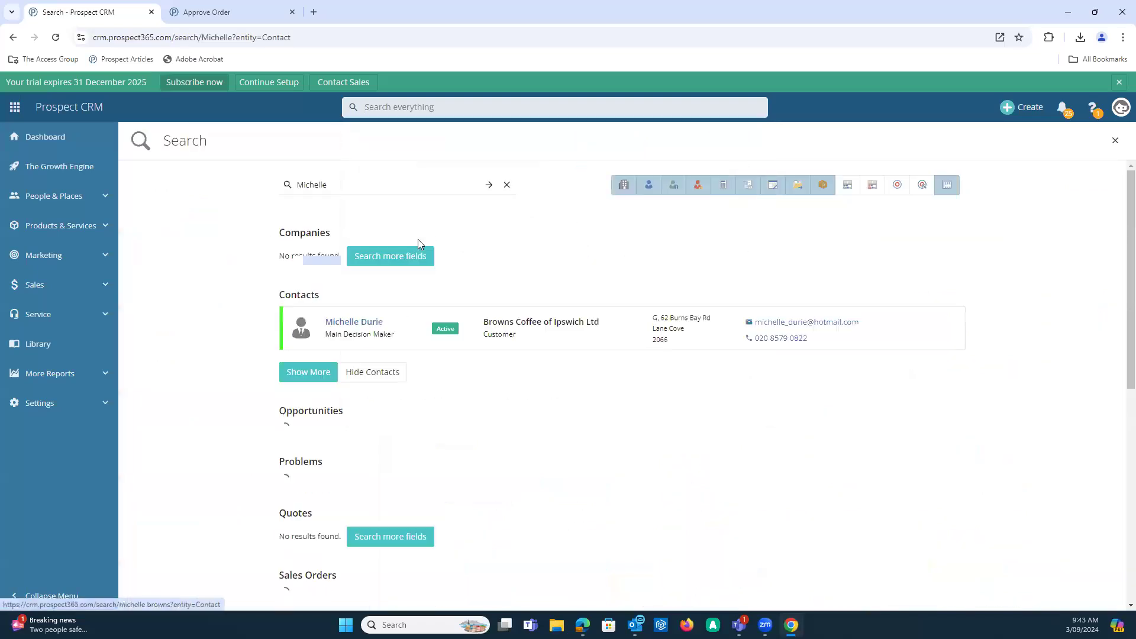
pyautogui.click(361, 325)
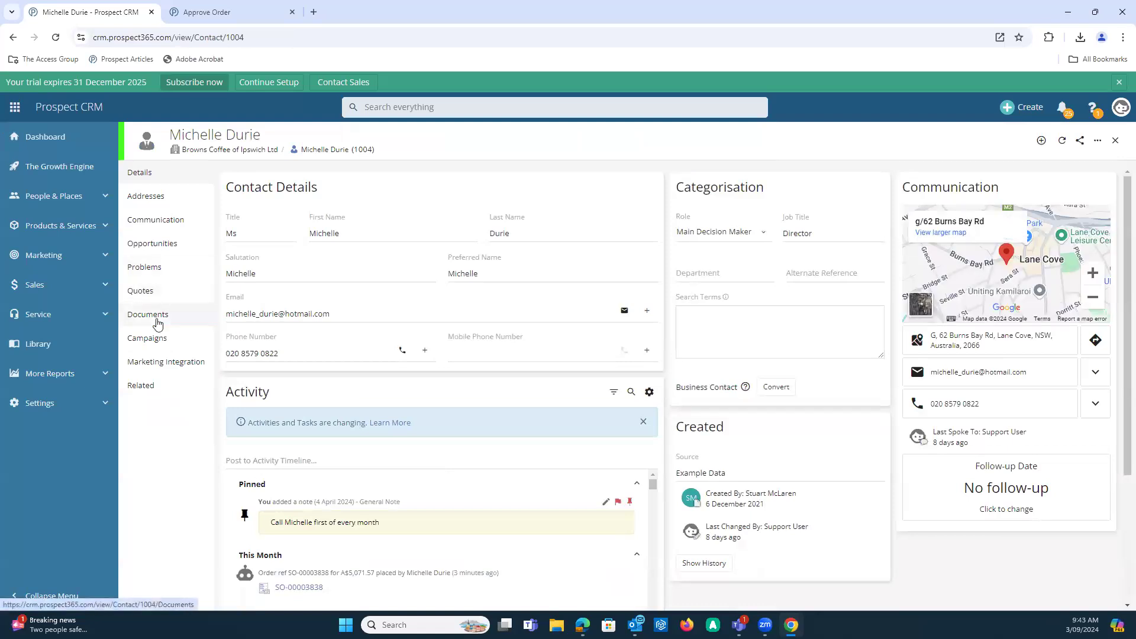
pyautogui.scroll(-3, 331, 399)
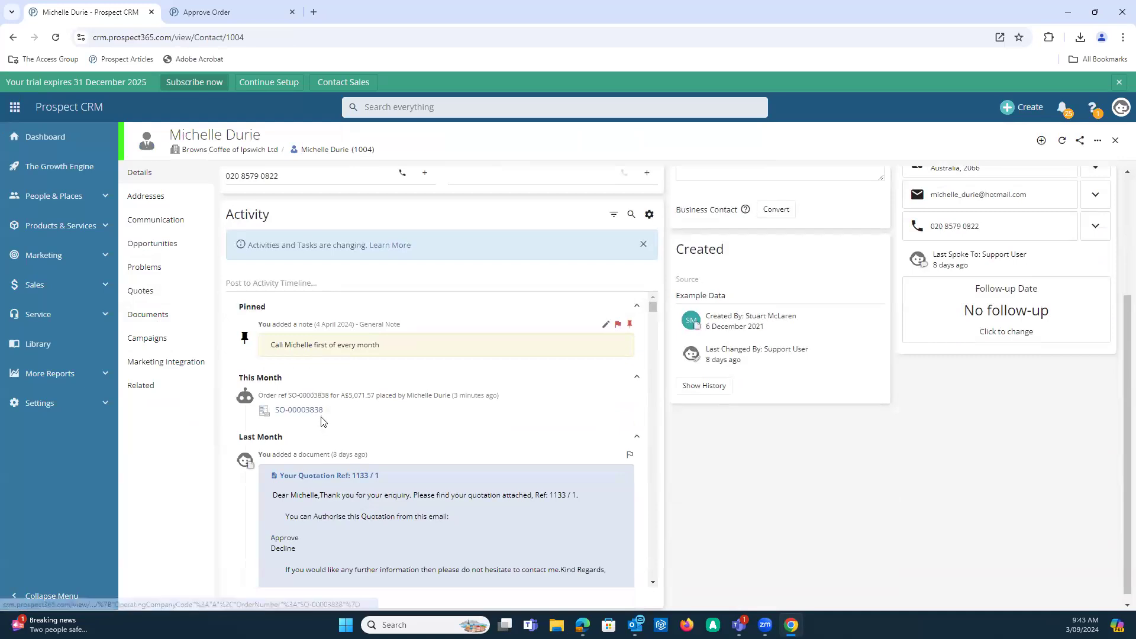
pyautogui.scroll(3, 710, 448)
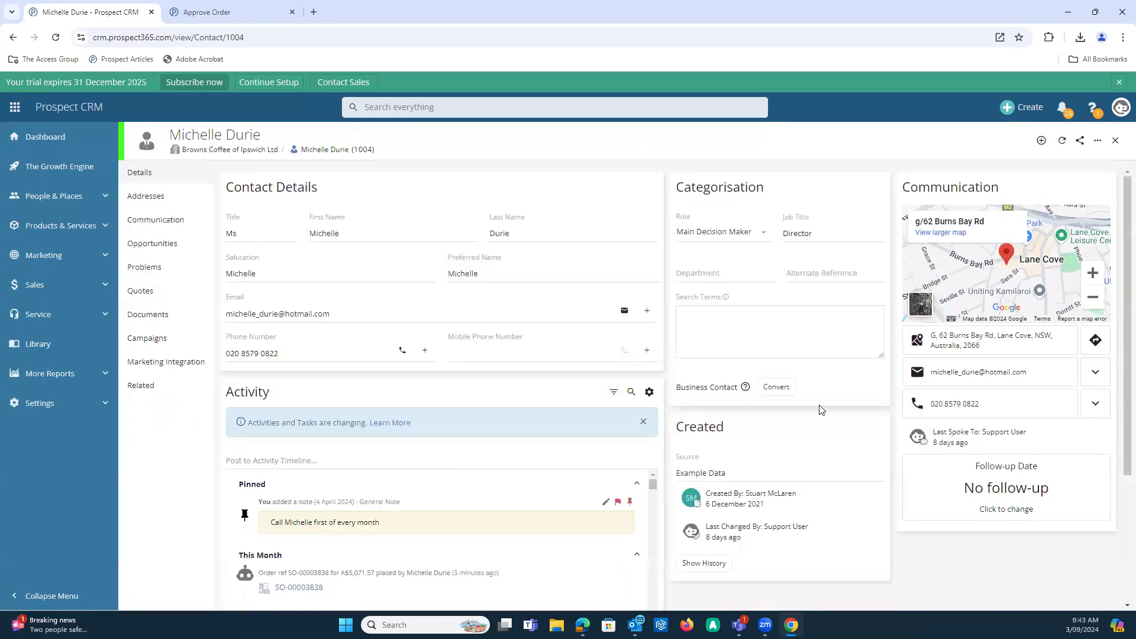
# Step: Start a problem for the contact described as "Damage on delivery" with type Product Issue, and look over its available statuses
pyautogui.click(1042, 140)
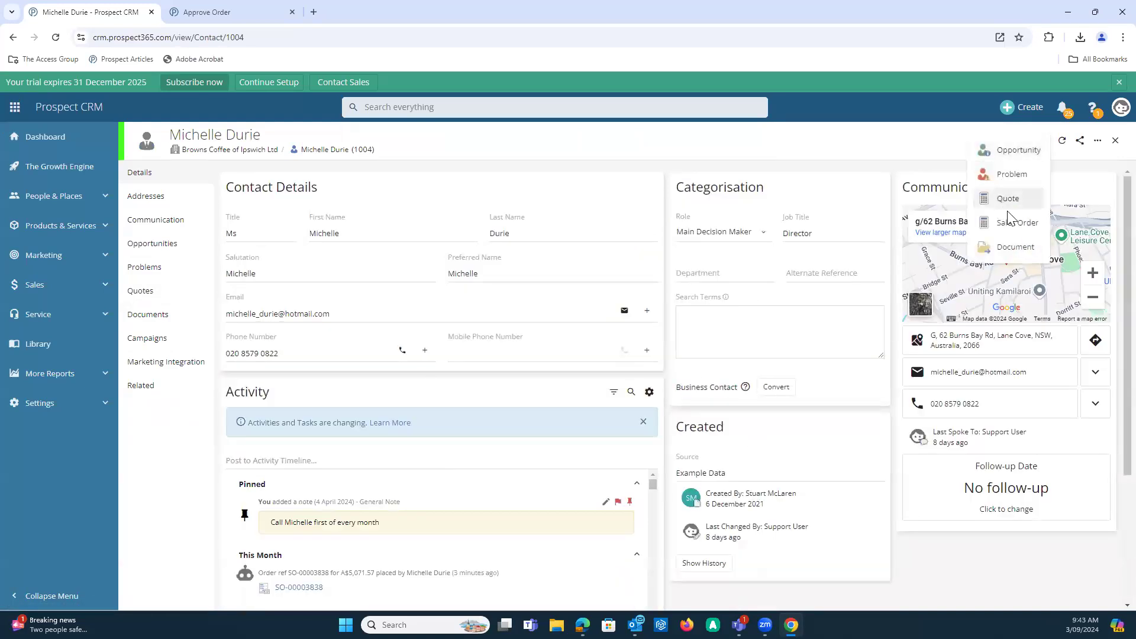
pyautogui.click(1022, 177)
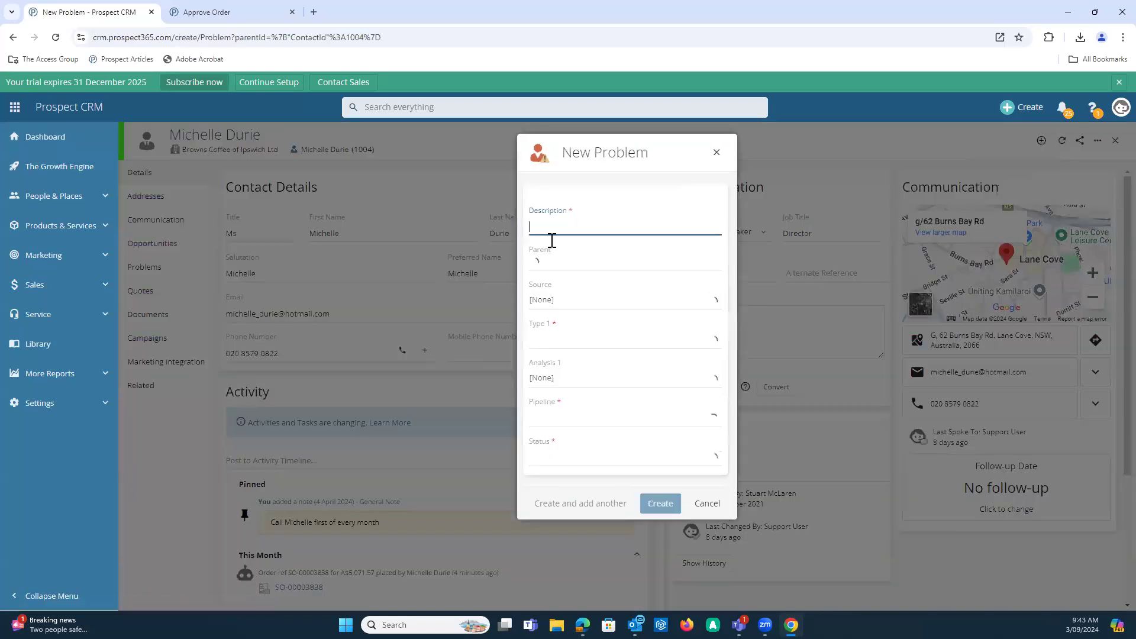
pyautogui.write('Damage on deli')
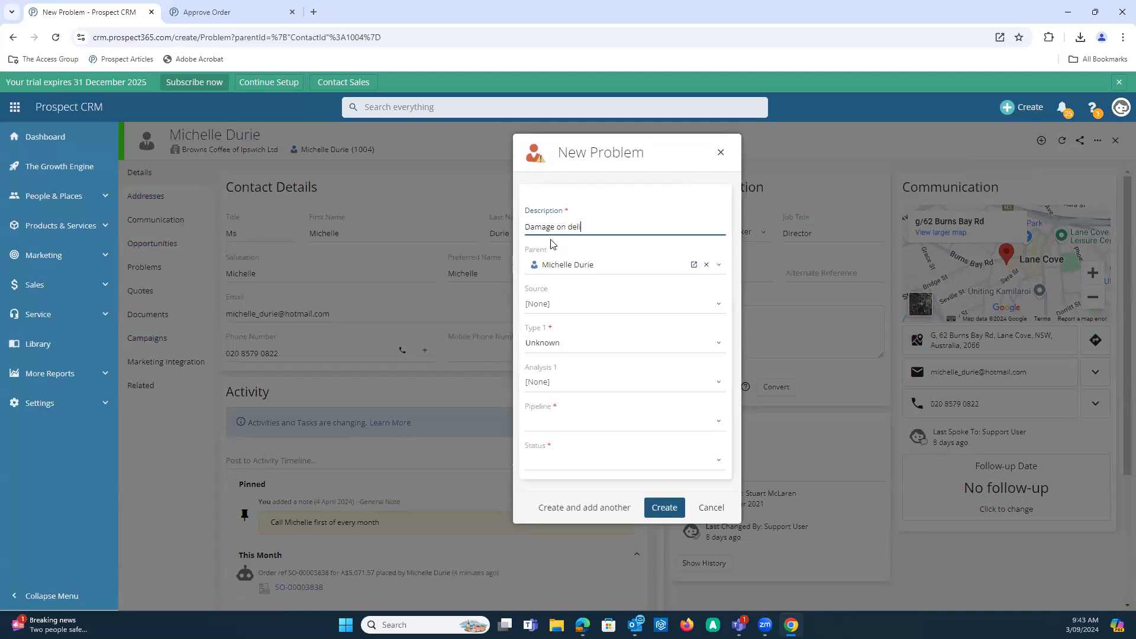
pyautogui.click(578, 343)
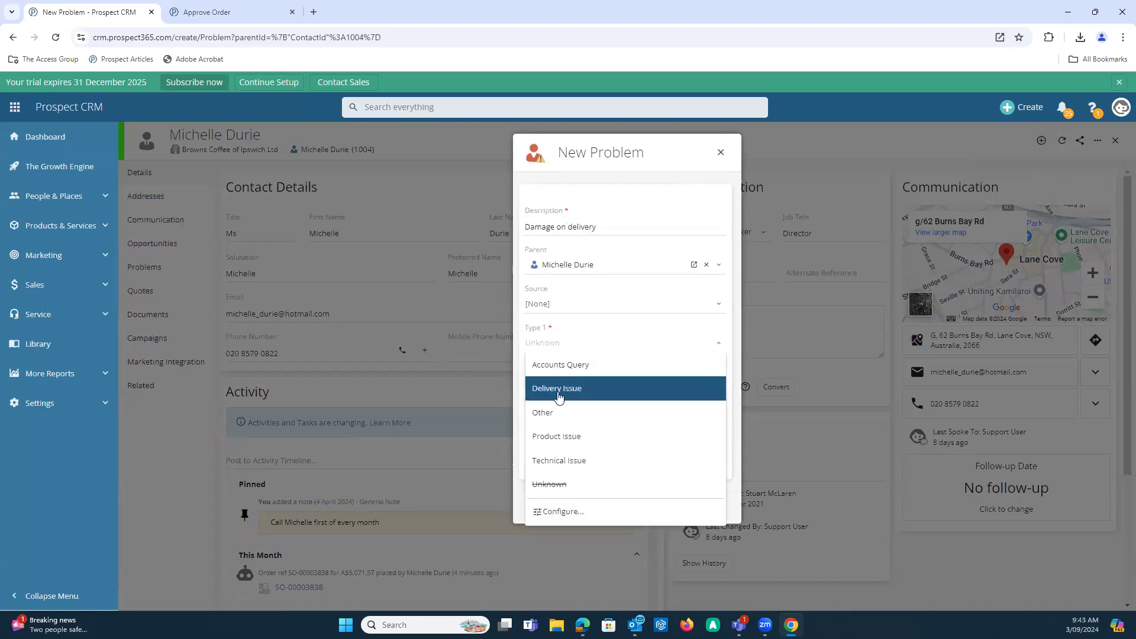
pyautogui.click(579, 437)
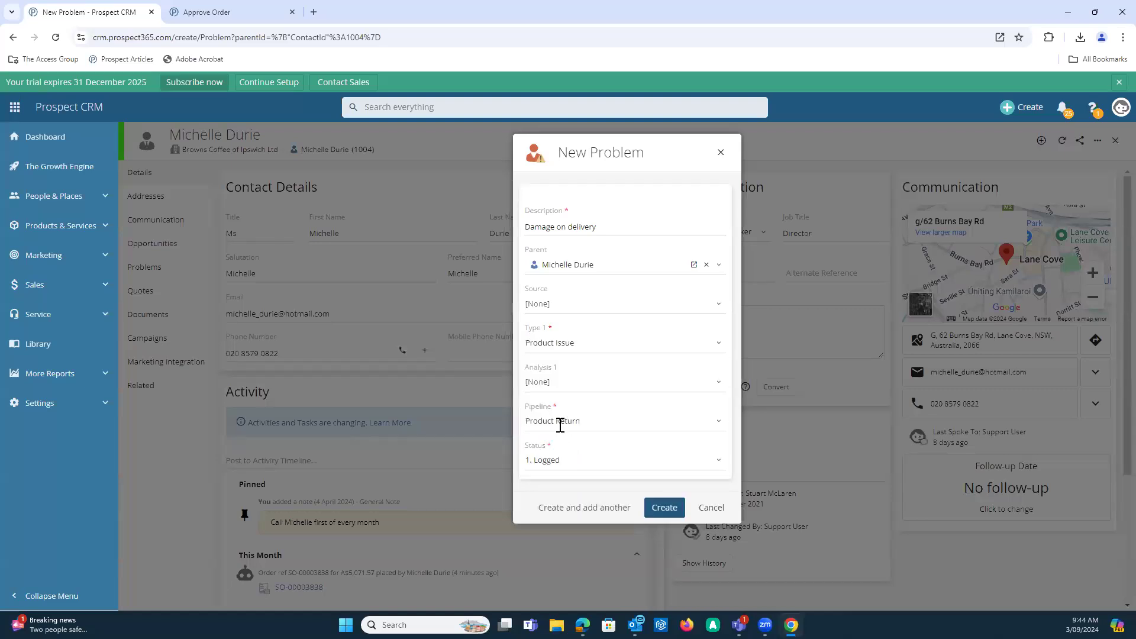
pyautogui.click(575, 459)
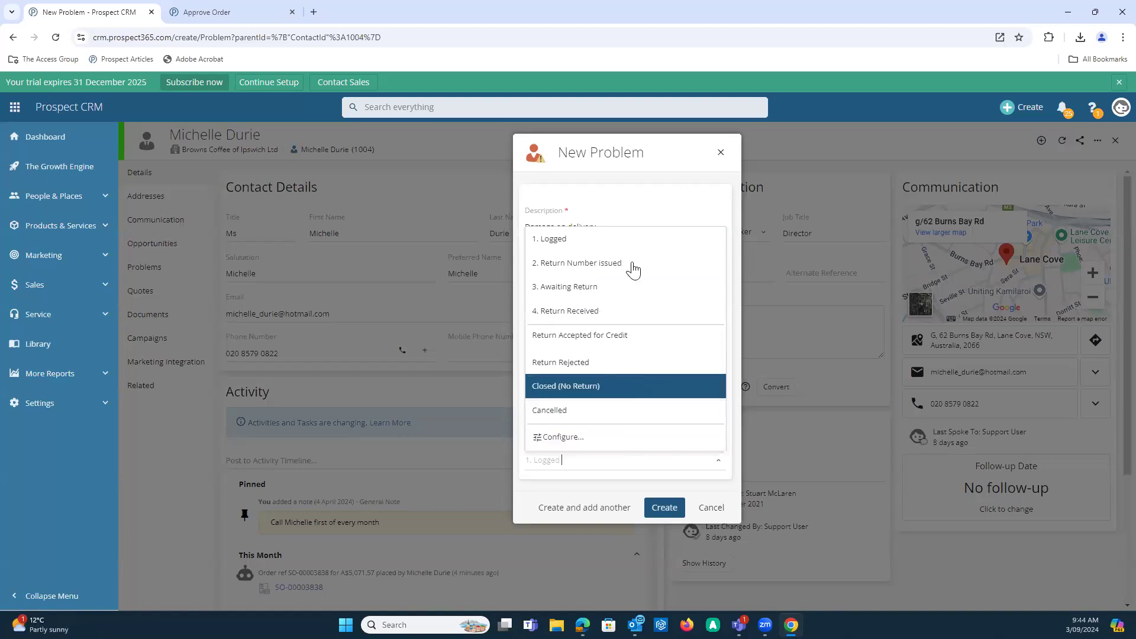
pyautogui.click(639, 217)
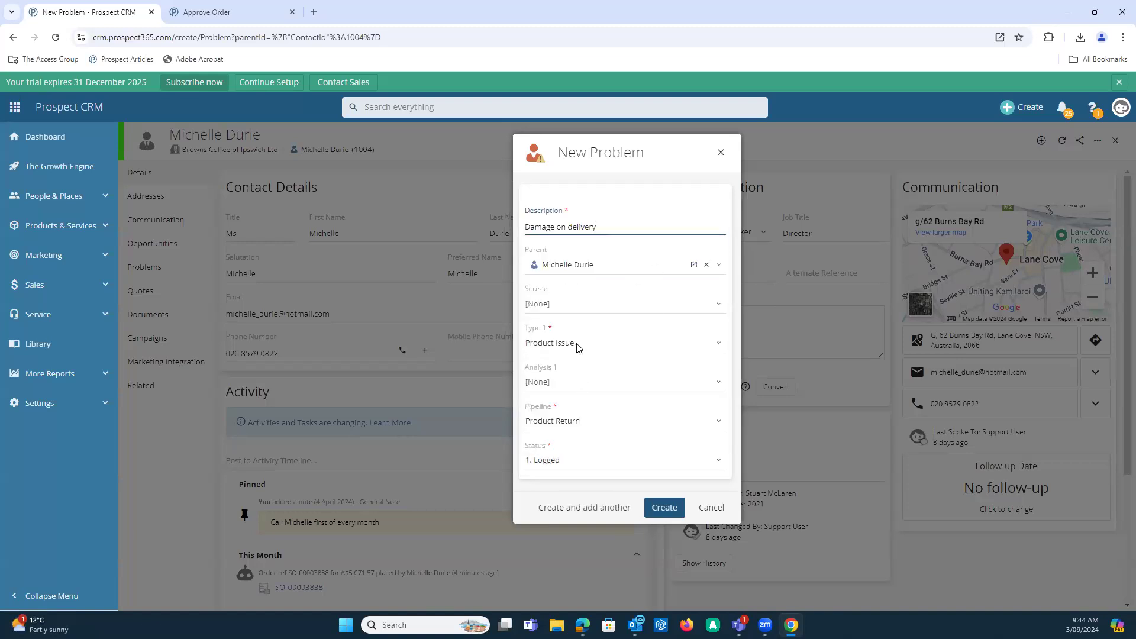
# Step: Change the problem's type to Delivery Issue, set its status to 1. New Issue, and create it
pyautogui.click(578, 347)
pyautogui.click(577, 391)
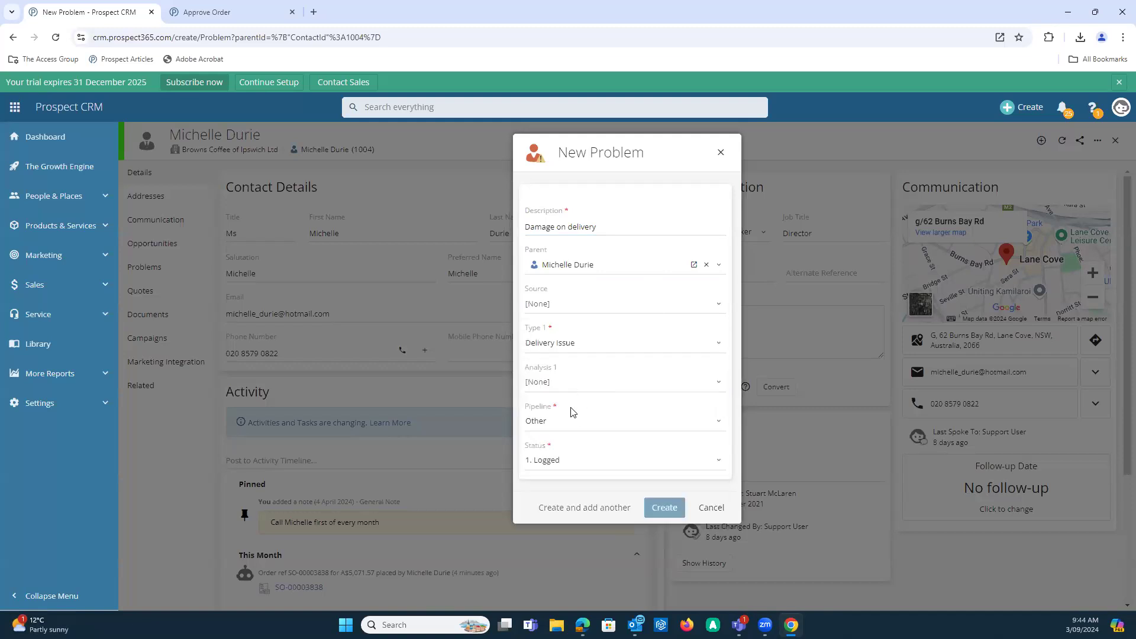
pyautogui.click(566, 460)
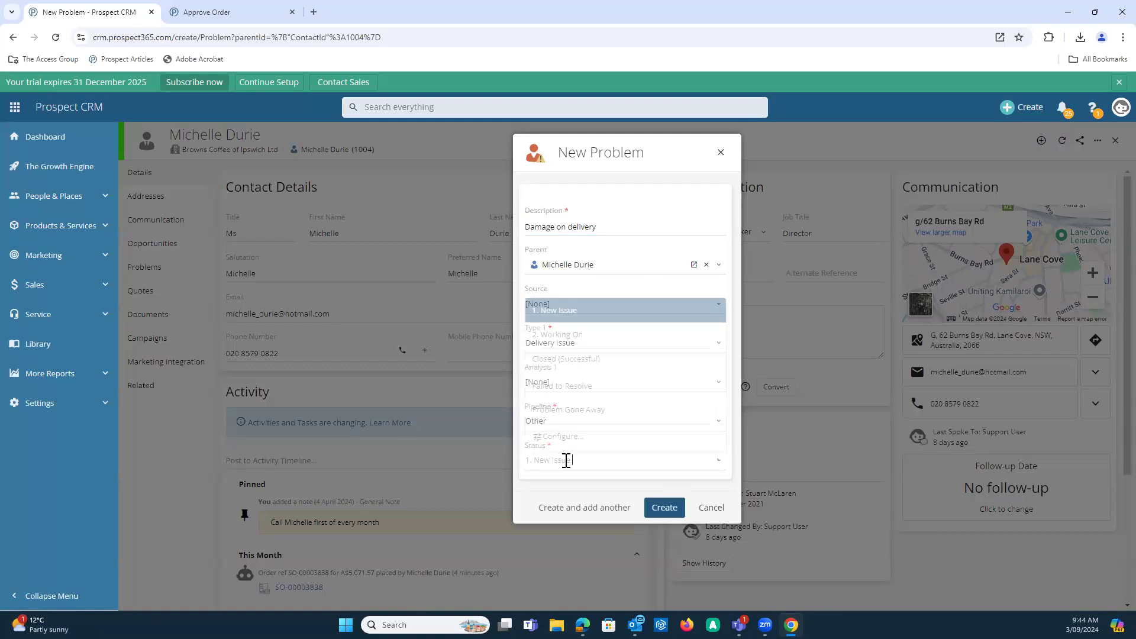
pyautogui.click(576, 321)
pyautogui.click(663, 510)
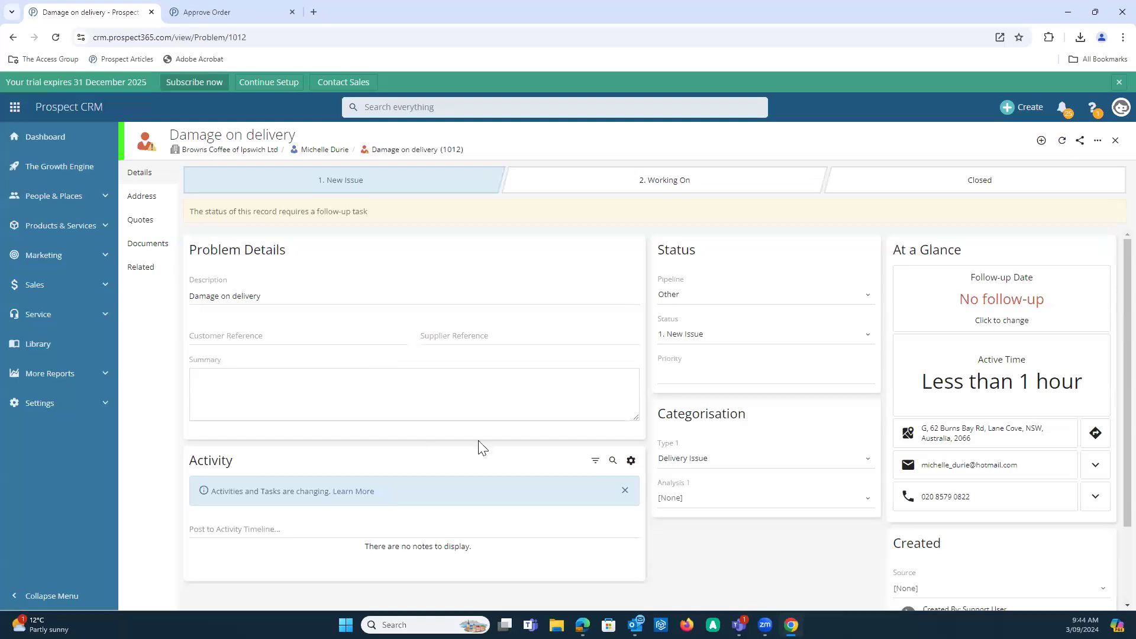
# Step: Assign Support User a task to call the contact and ask for a photo of the issue, and check the task list
pyautogui.click(303, 529)
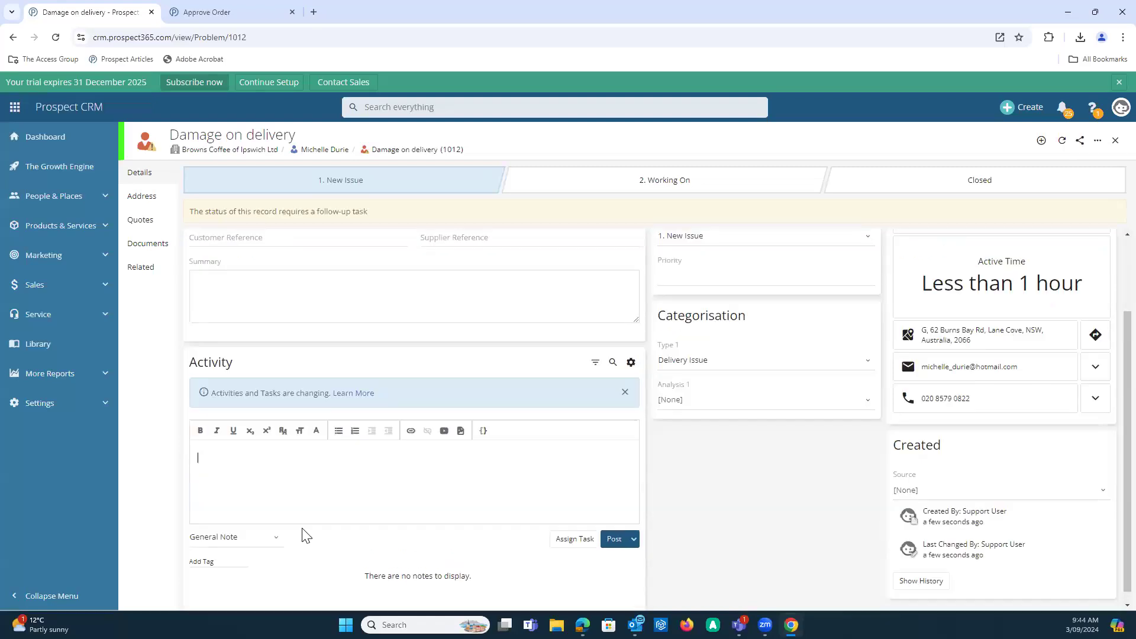
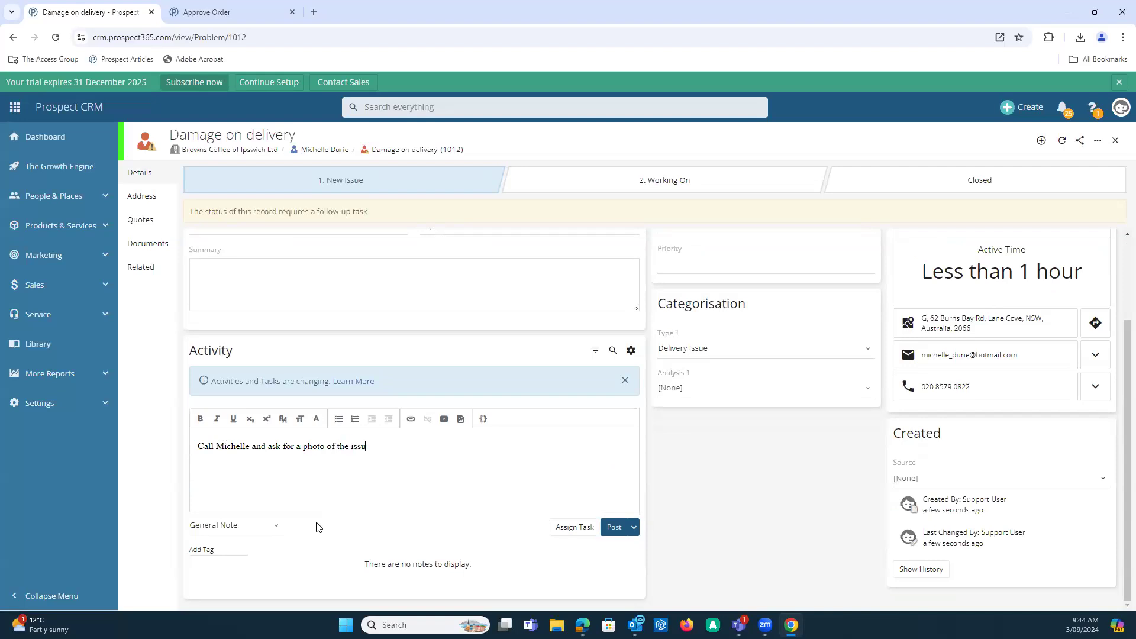
pyautogui.click(575, 528)
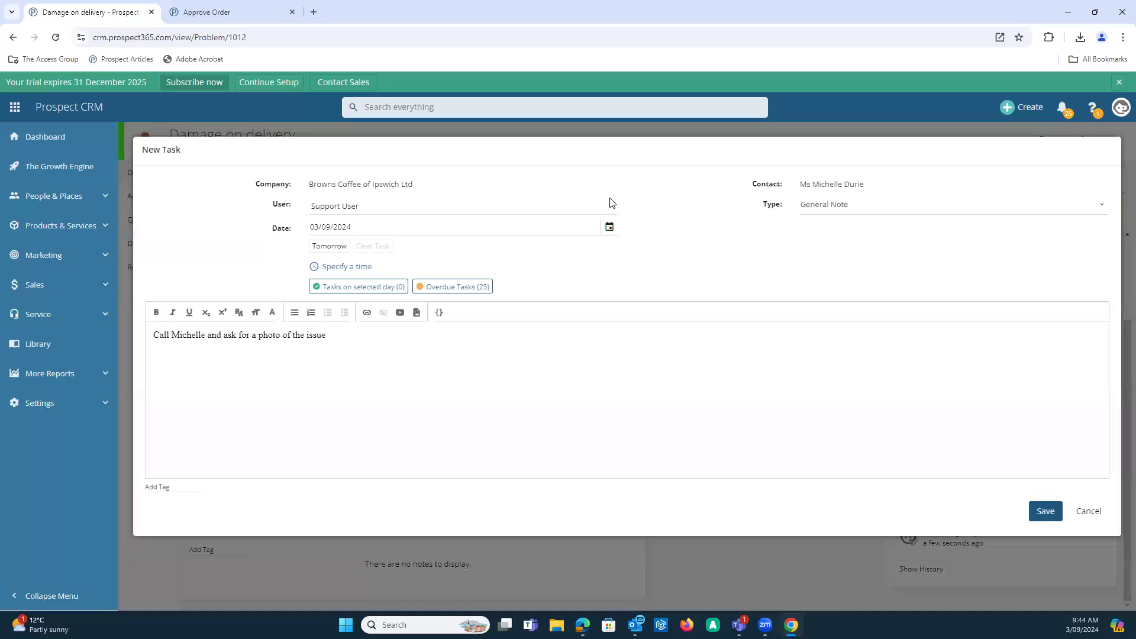
pyautogui.click(610, 206)
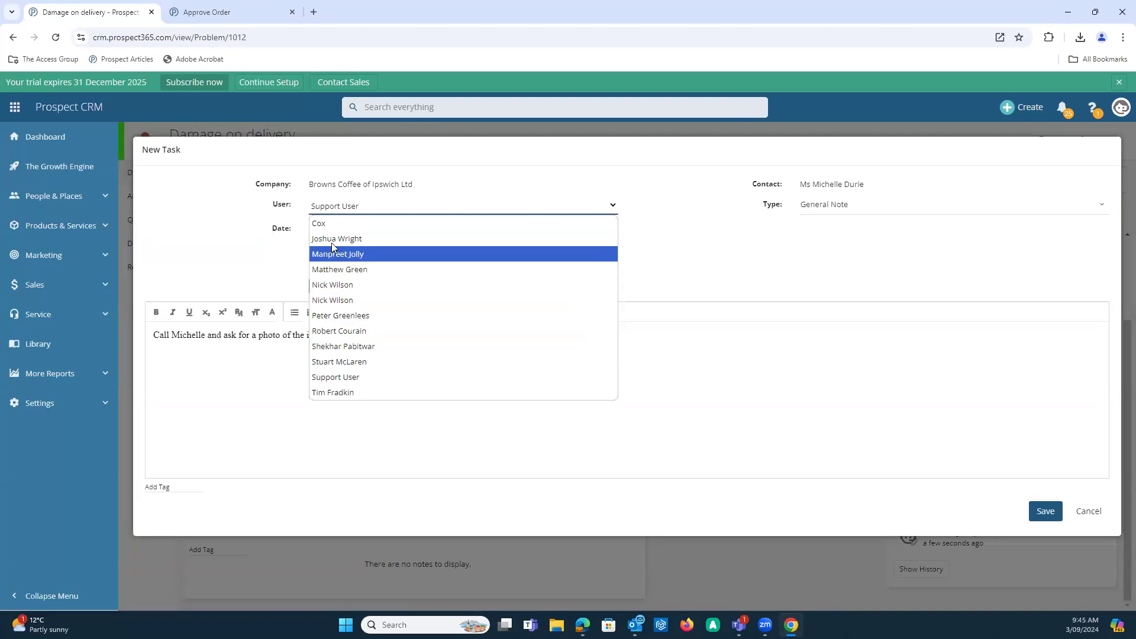
pyautogui.click(359, 378)
pyautogui.click(1043, 510)
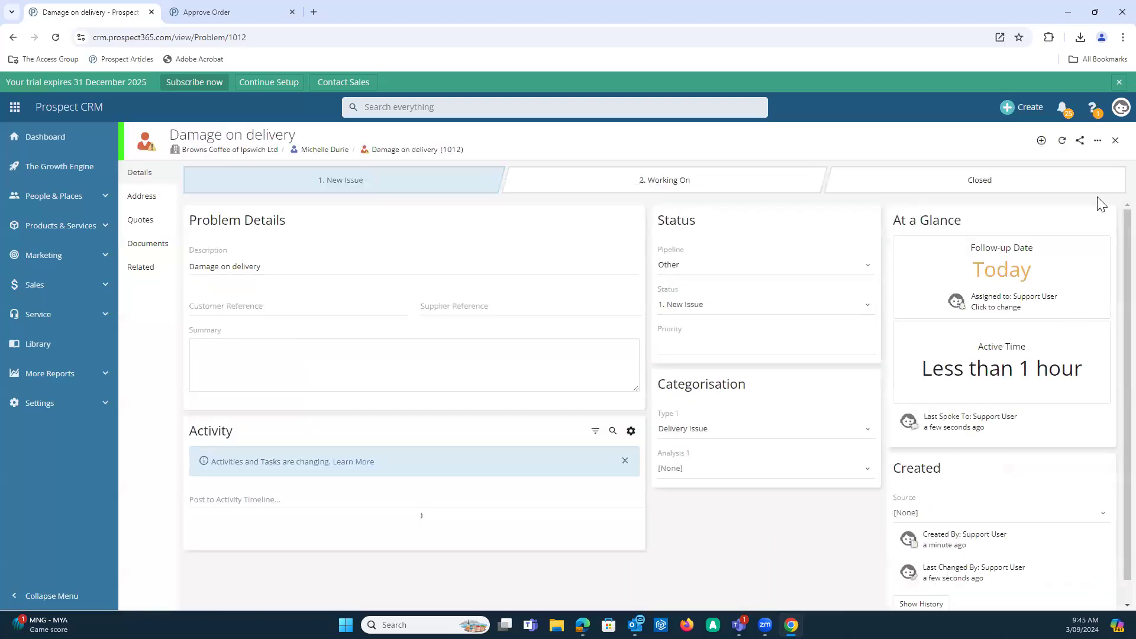
pyautogui.click(1064, 109)
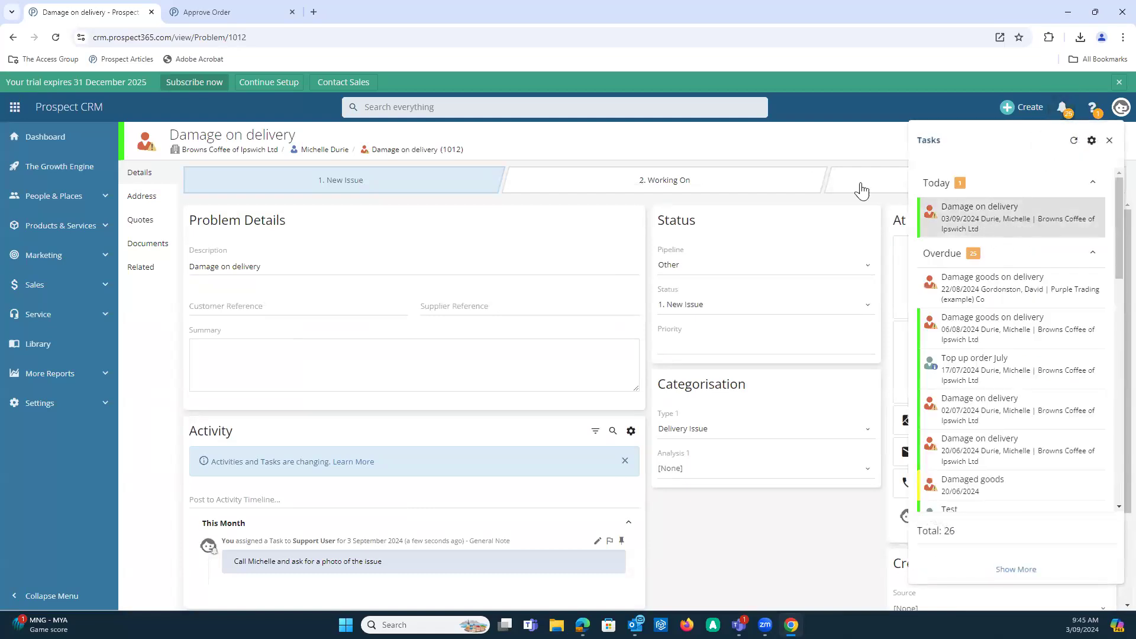
pyautogui.click(848, 158)
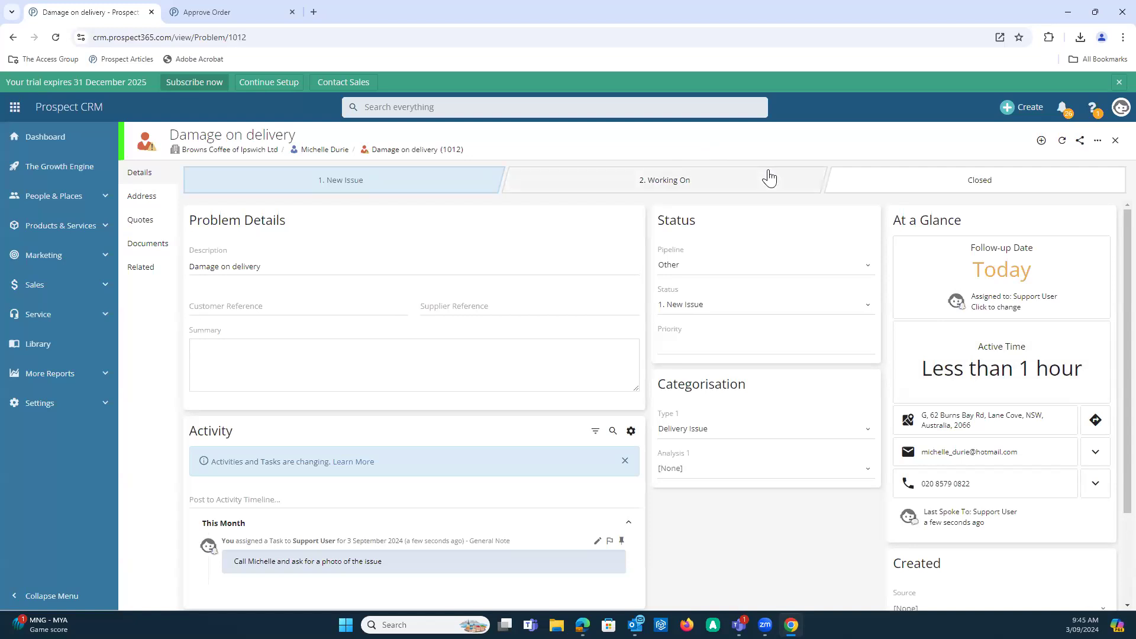
# Step: Open the browser's responsive preview of the problem record and set its width to 769 pixels
pyautogui.rightClick(785, 145)
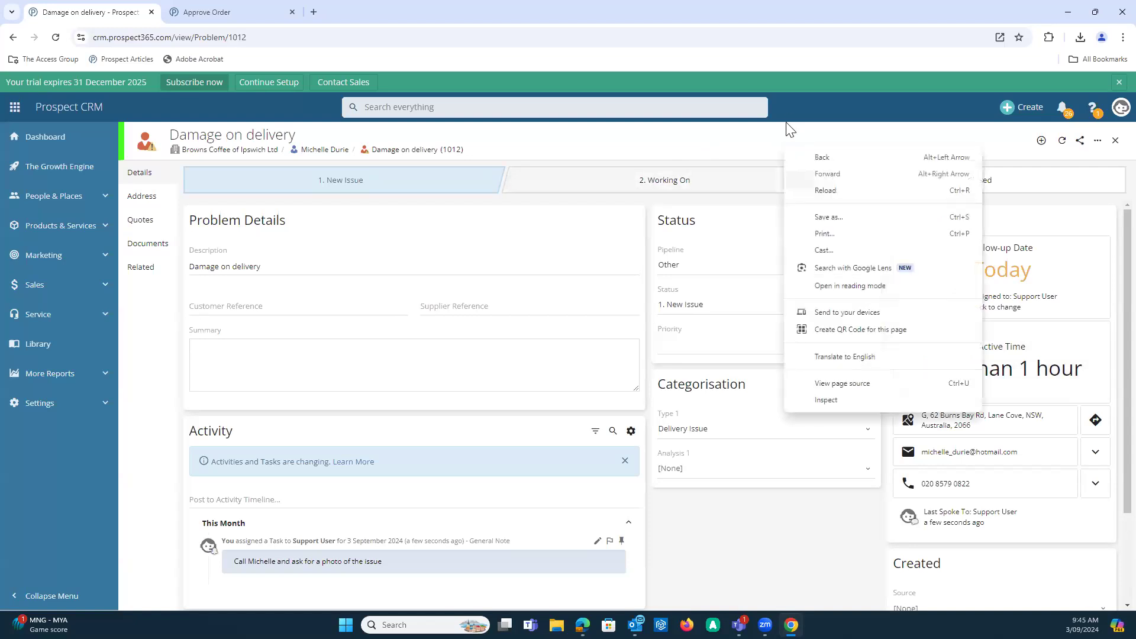
pyautogui.click(852, 399)
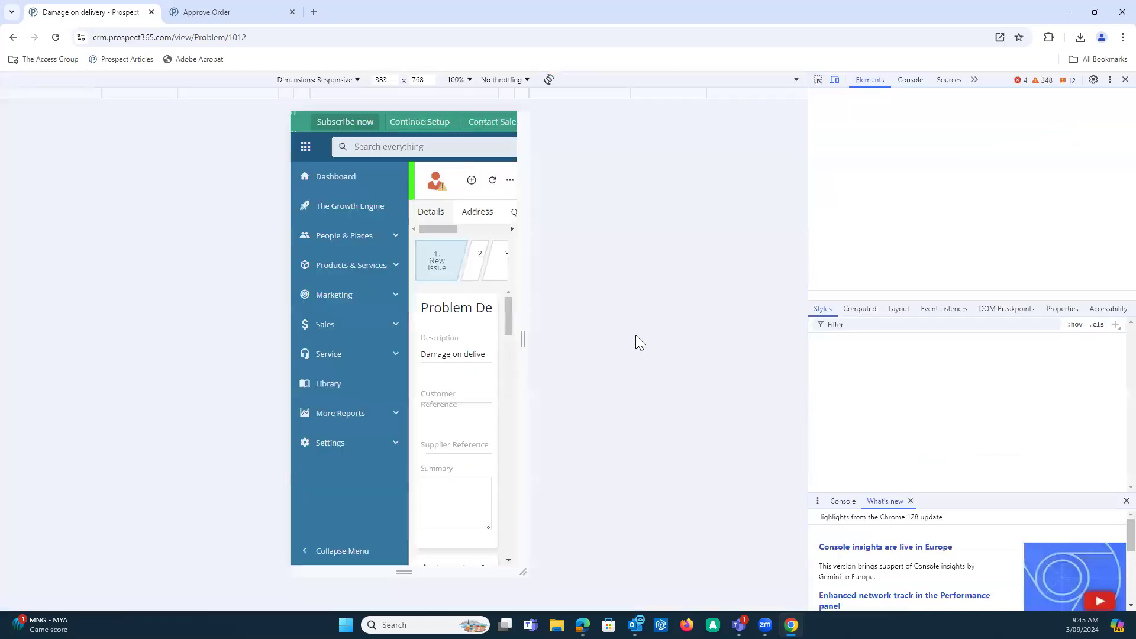
pyautogui.moveTo(527, 285); pyautogui.dragTo(651, 290)
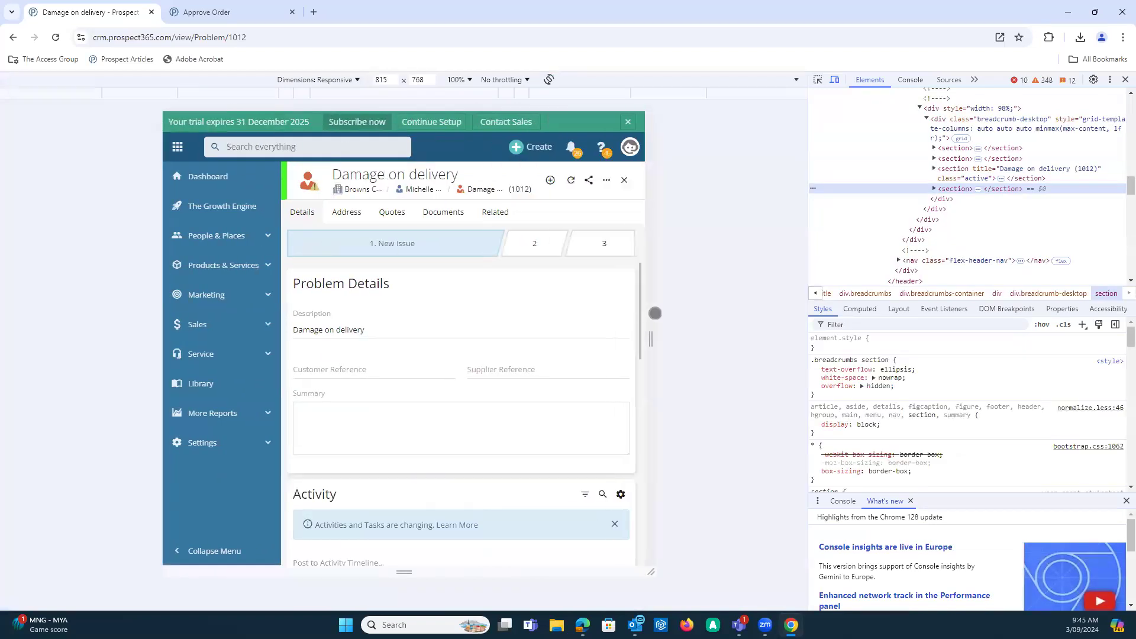
pyautogui.moveTo(599, 319); pyautogui.dragTo(637, 308)
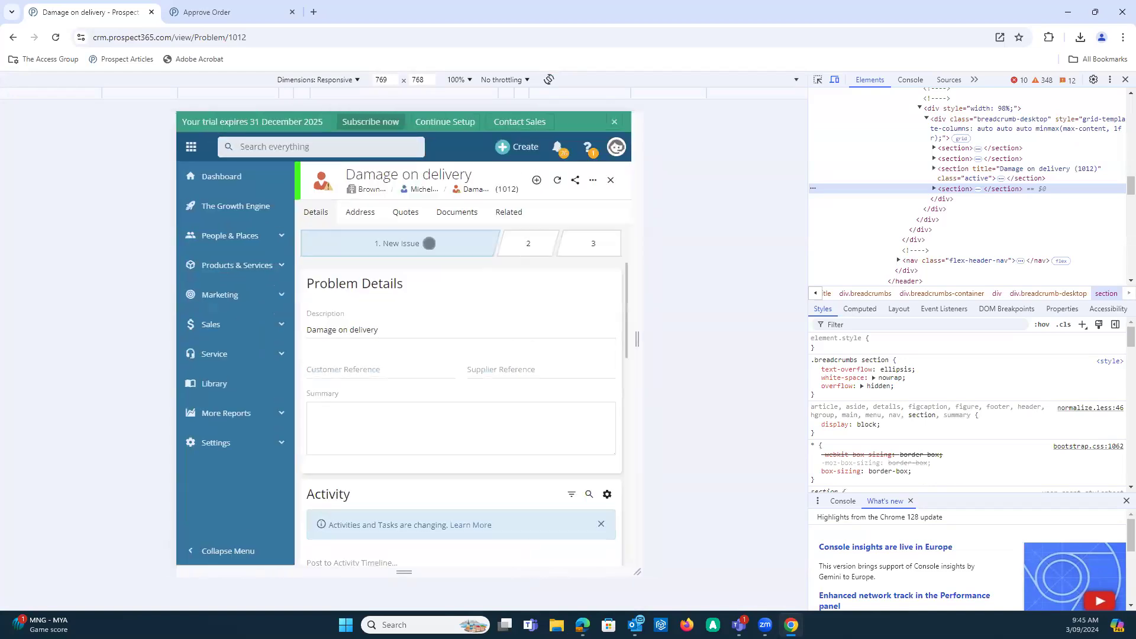
# Step: Look over the new document options for the problem, including photo upload and signature capture, and cancel without adding one
pyautogui.click(446, 223)
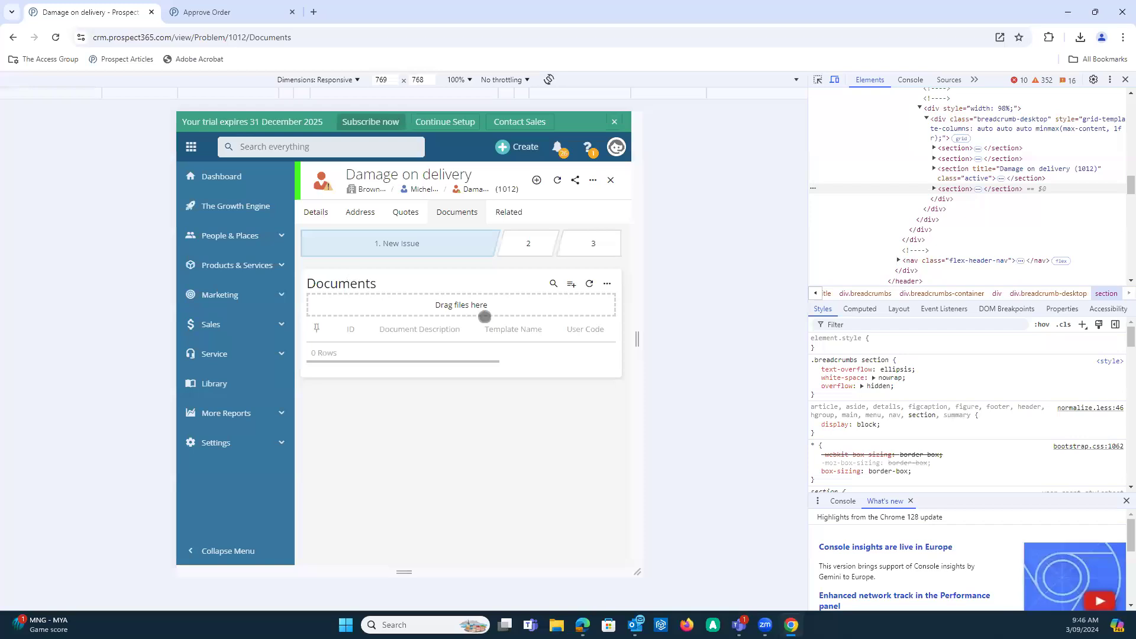
pyautogui.click(571, 283)
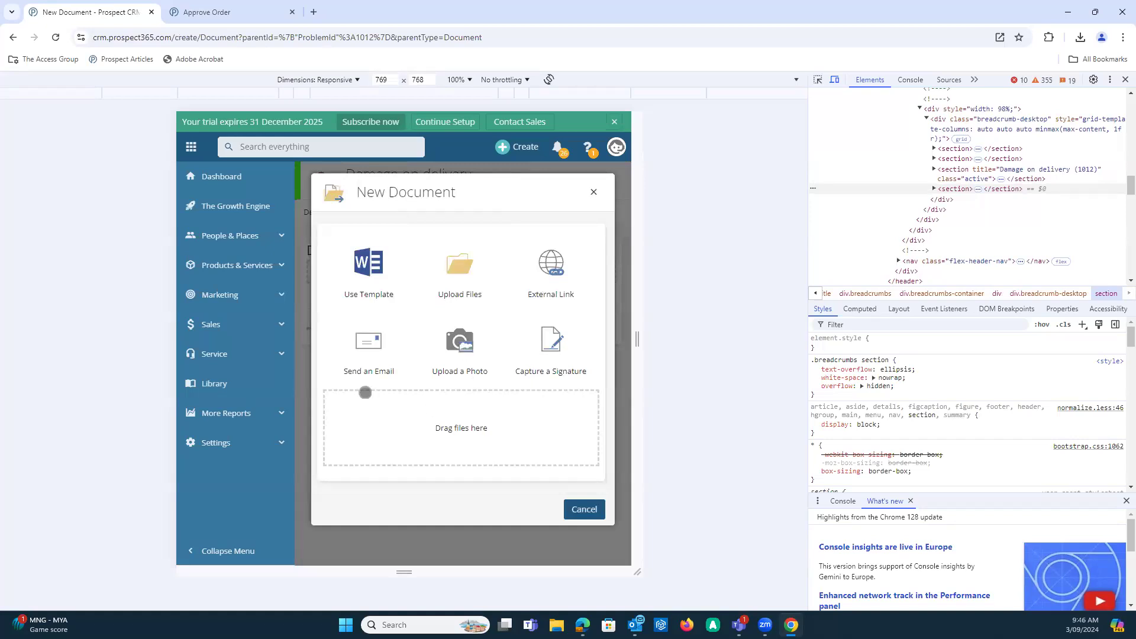
pyautogui.click(581, 507)
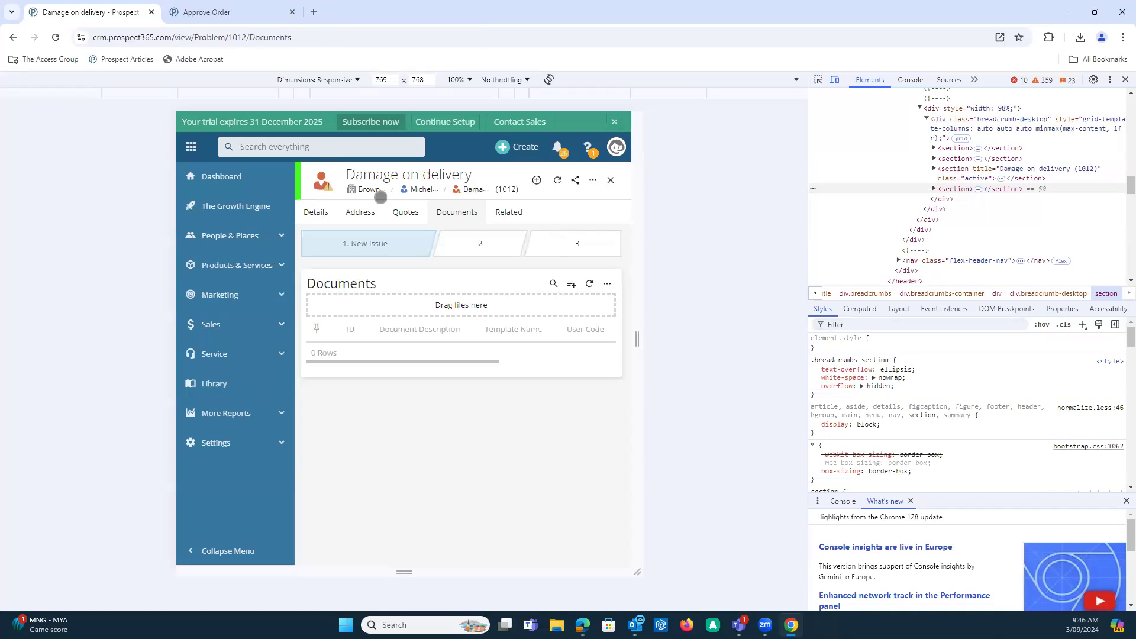
# Step: Return to the dashboard, narrow the preview to 497 pixels to view the global creation options, and widen it to 717 pixels
pyautogui.click(230, 177)
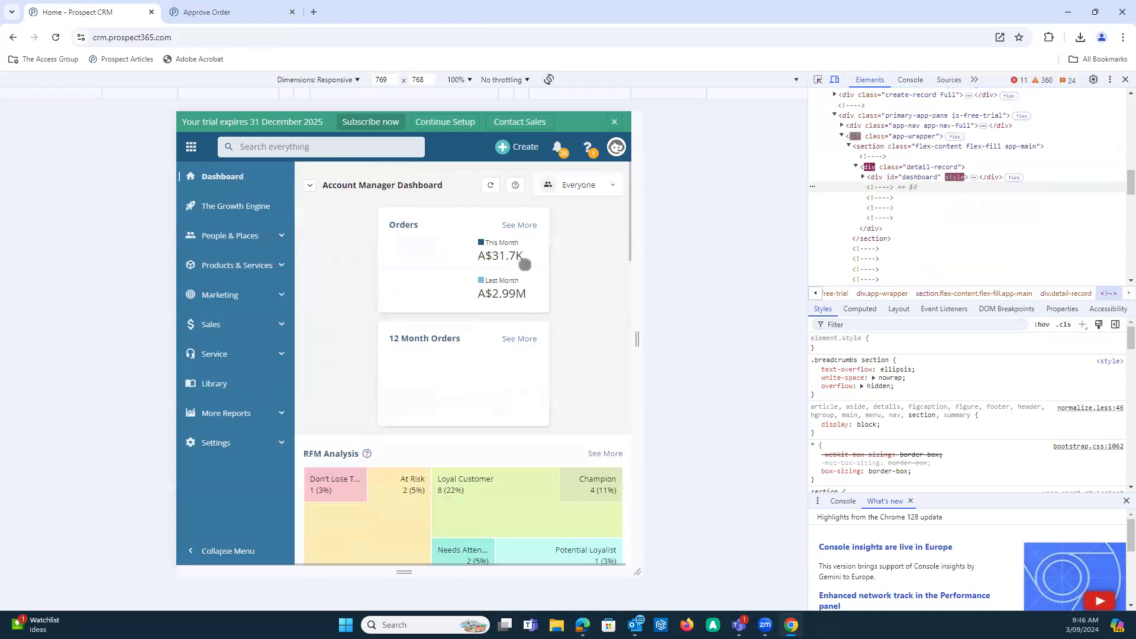
pyautogui.moveTo(634, 266); pyautogui.dragTo(554, 267)
pyautogui.click(455, 137)
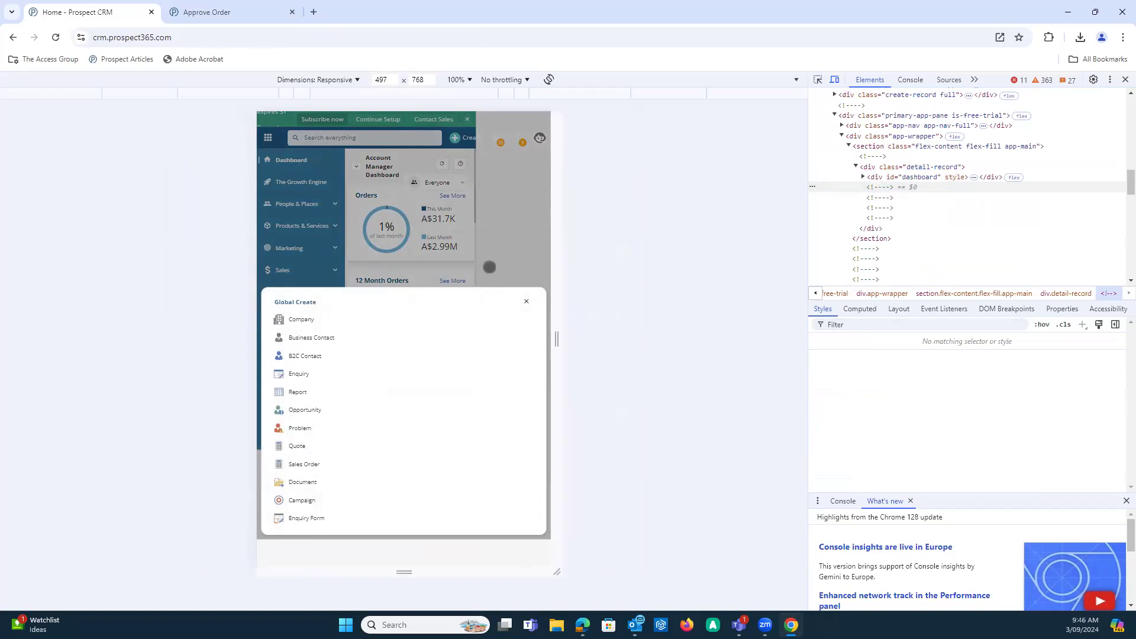
pyautogui.click(491, 272)
pyautogui.moveTo(567, 340); pyautogui.dragTo(632, 340)
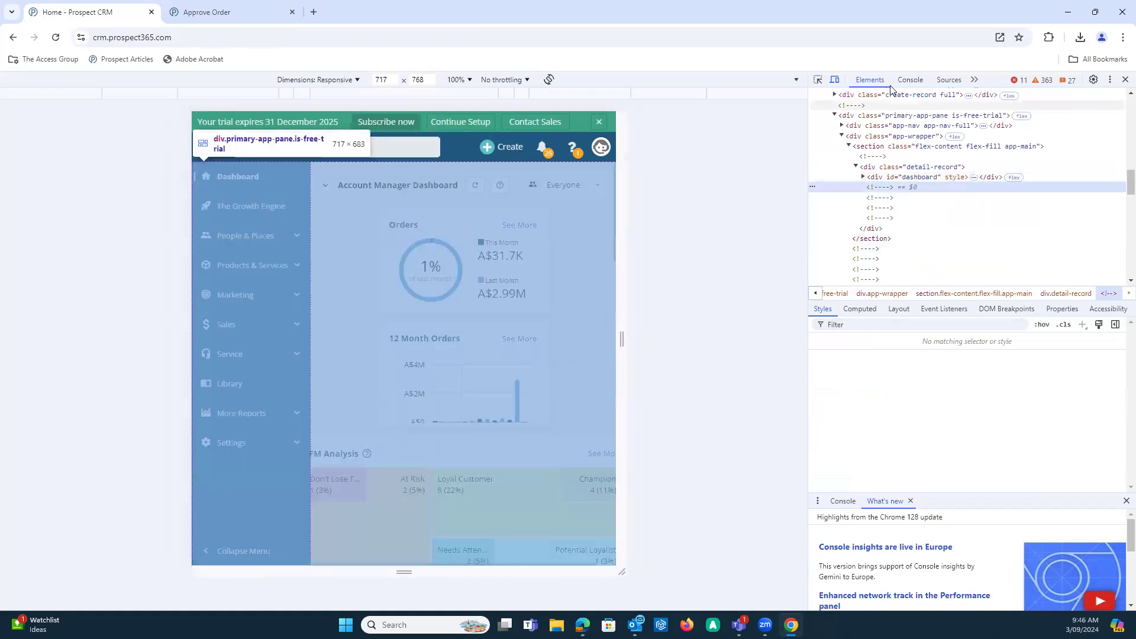
# Step: Close the developer tools and review the full-width Account Manager Dashboard
pyautogui.click(1125, 80)
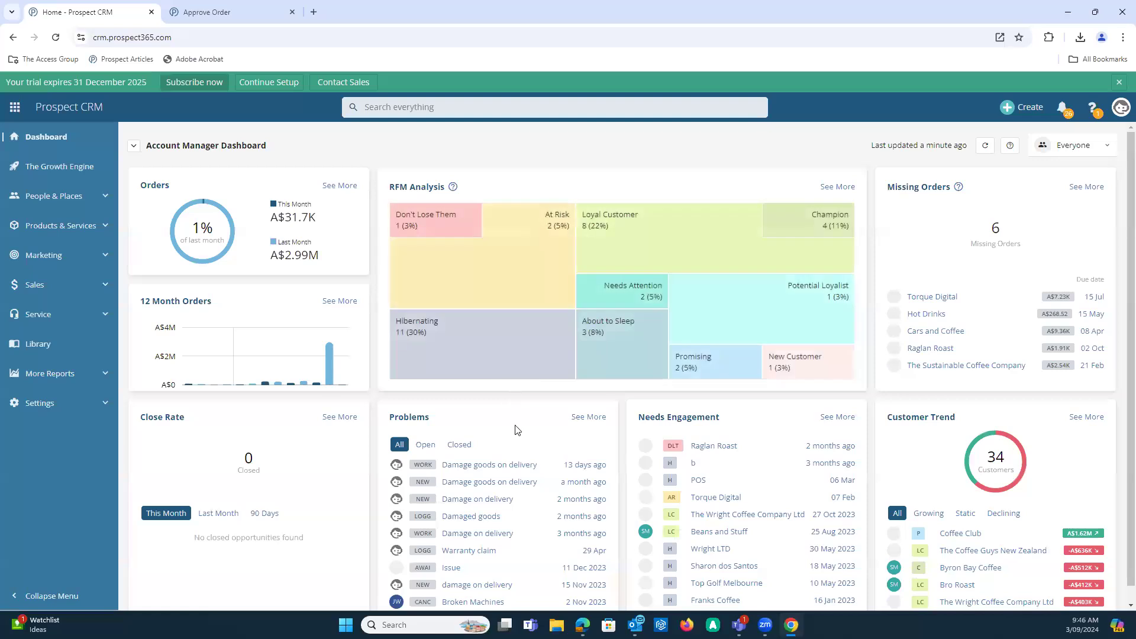
pyautogui.scroll(-1, 483, 472)
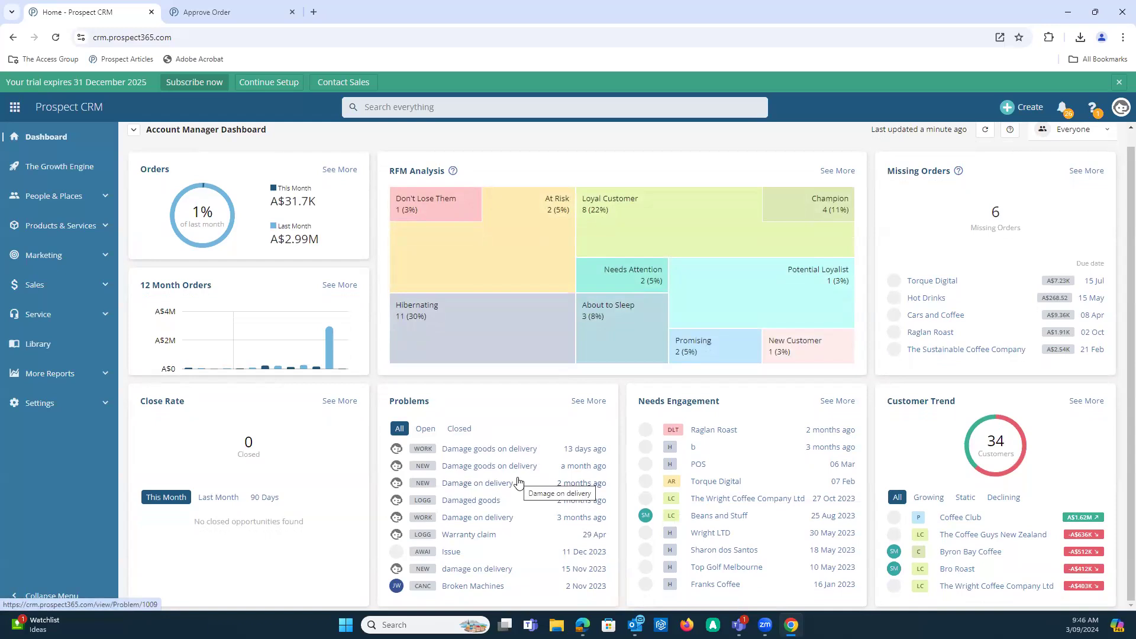
pyautogui.scroll(1, 531, 439)
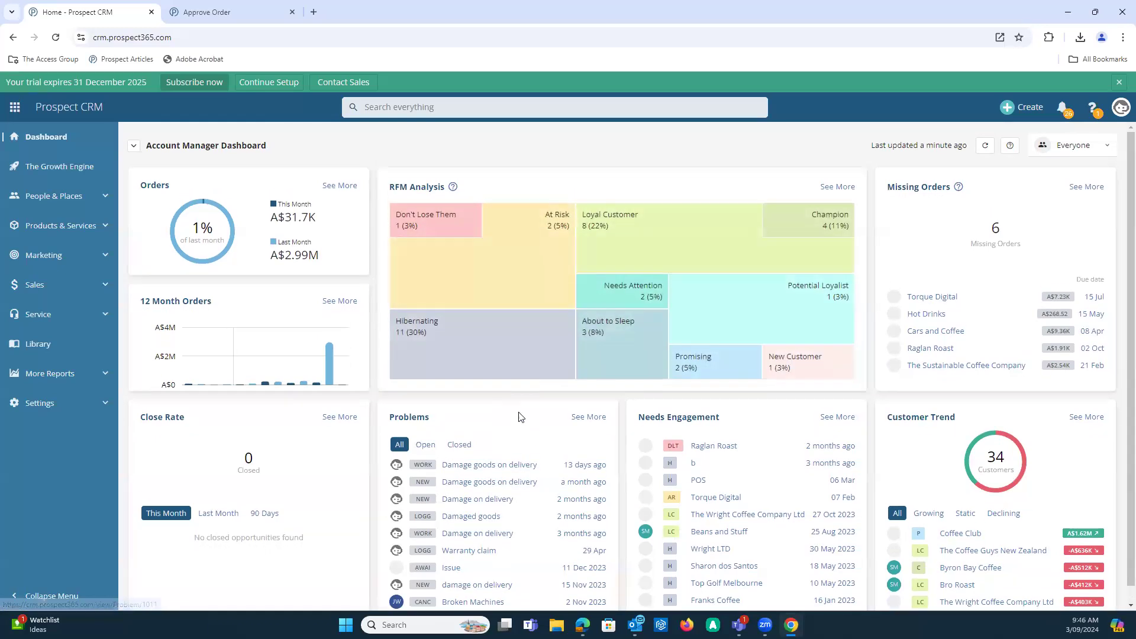
# Step: Browse the available dashboards, open the New & Returning Customers report from the sales reports, review it and close it
pyautogui.click(134, 148)
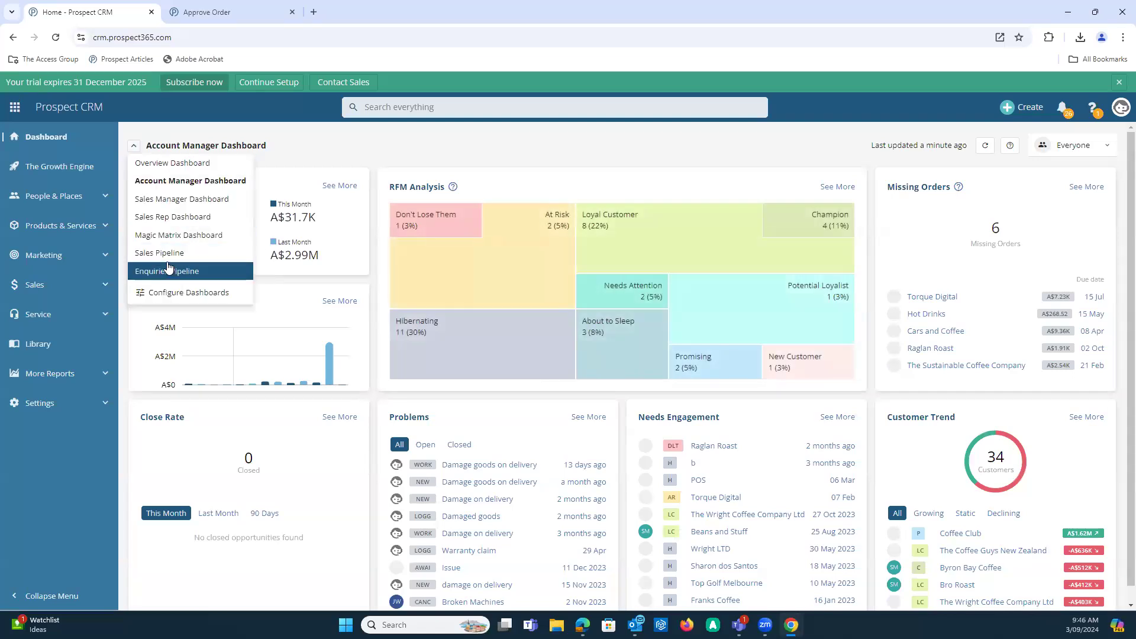
pyautogui.click(62, 285)
pyautogui.click(61, 431)
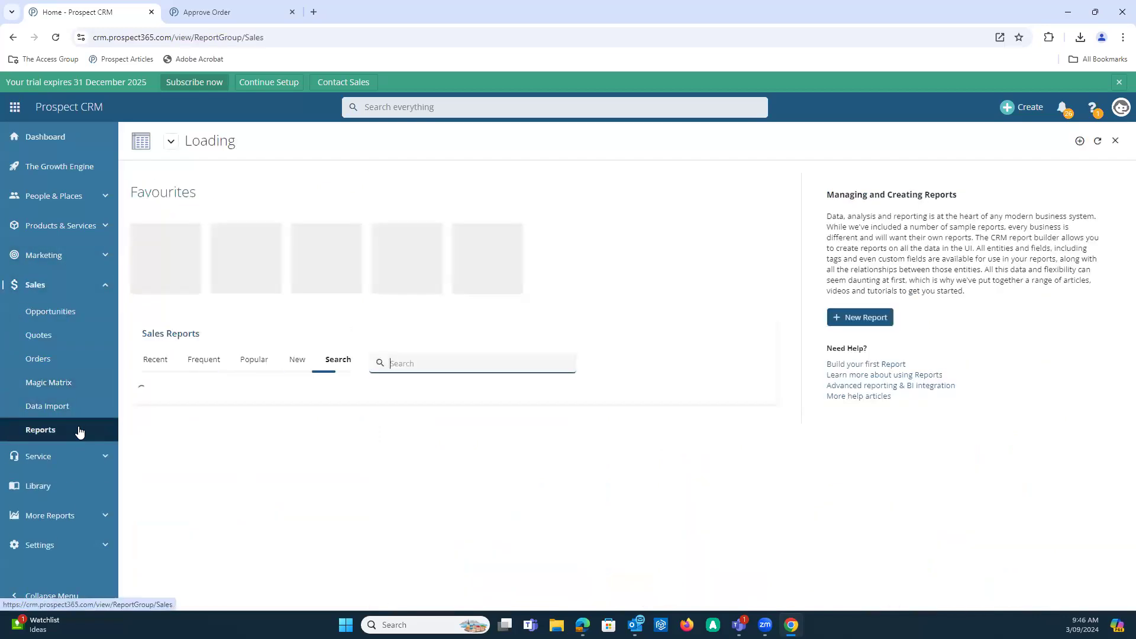
pyautogui.scroll(-2, 248, 450)
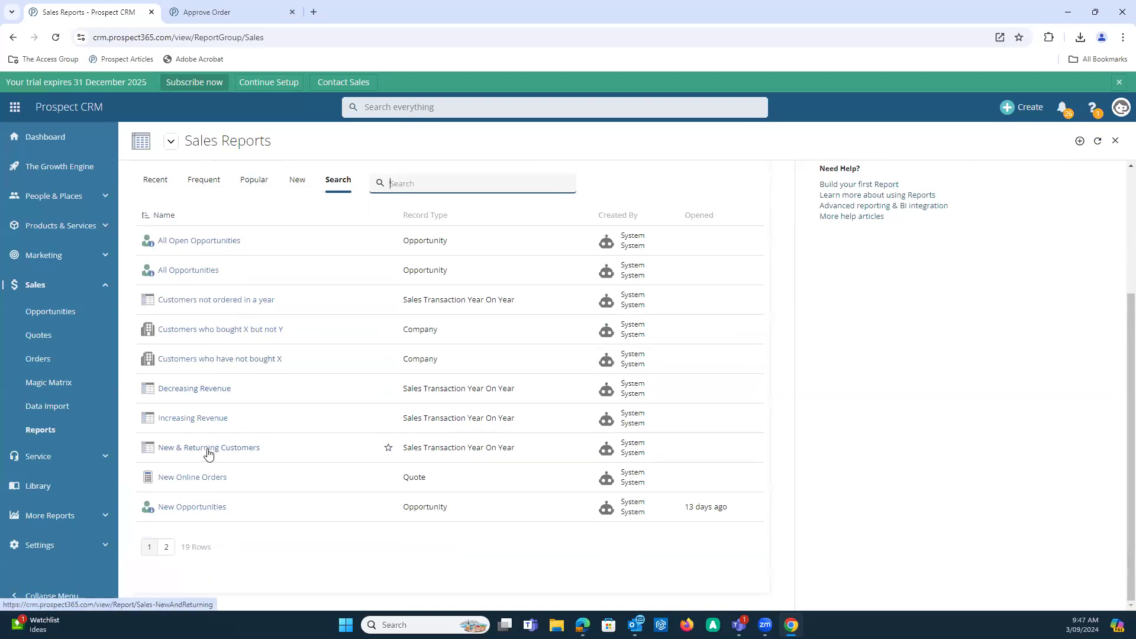
pyautogui.click(208, 453)
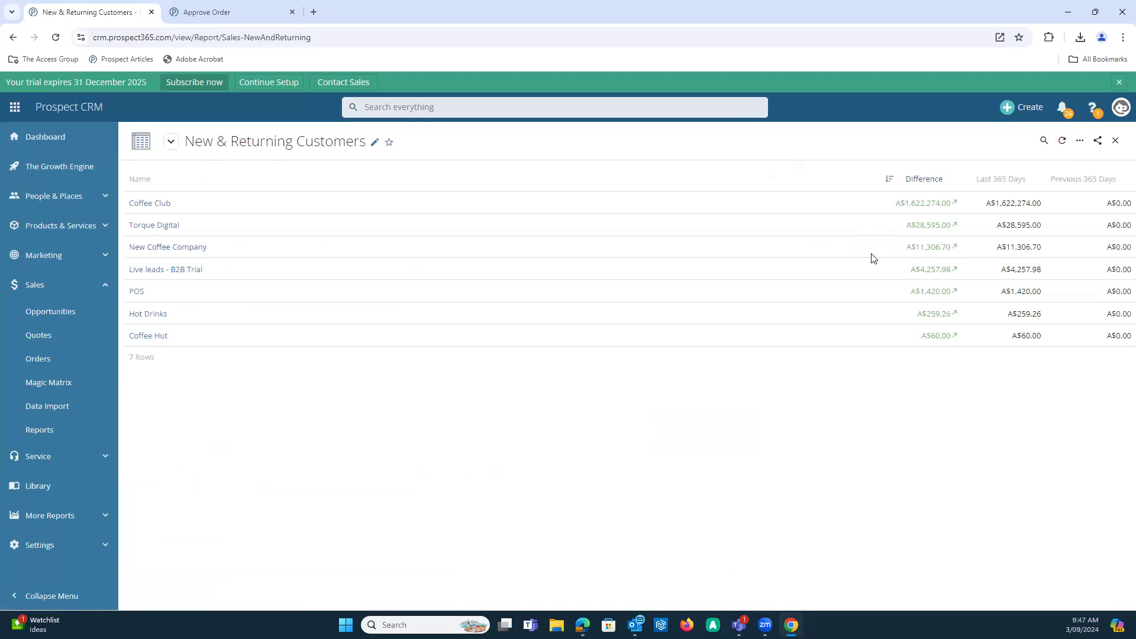
pyautogui.click(1116, 144)
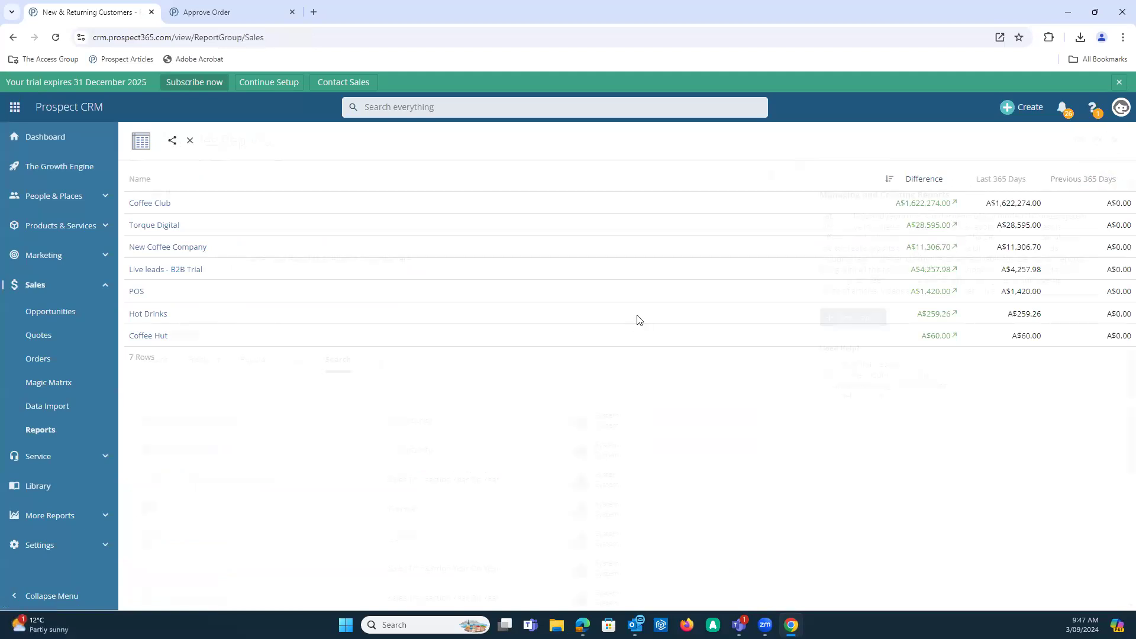
# Step: Open the New Opportunities sales report and add a Status filter to it
pyautogui.scroll(-3, 413, 396)
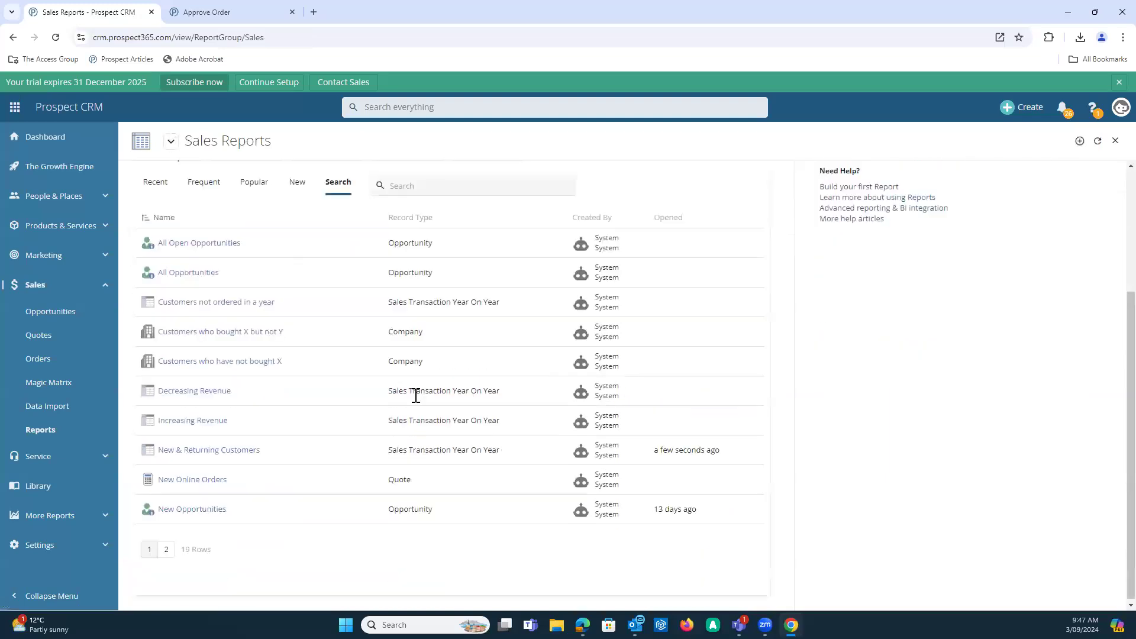
pyautogui.click(217, 509)
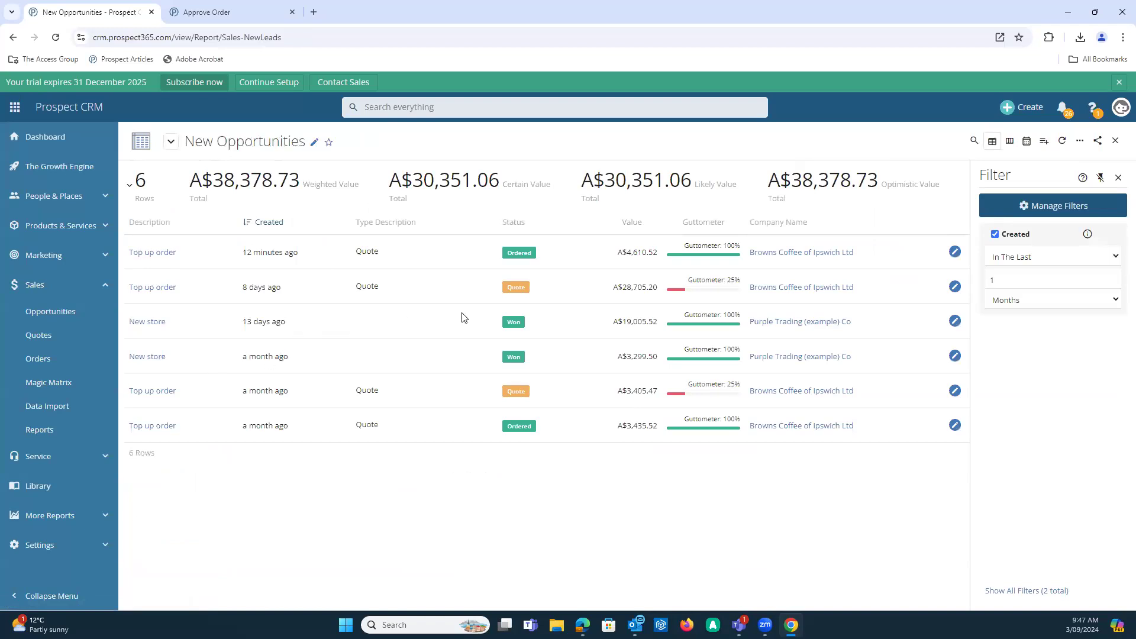
pyautogui.click(1042, 211)
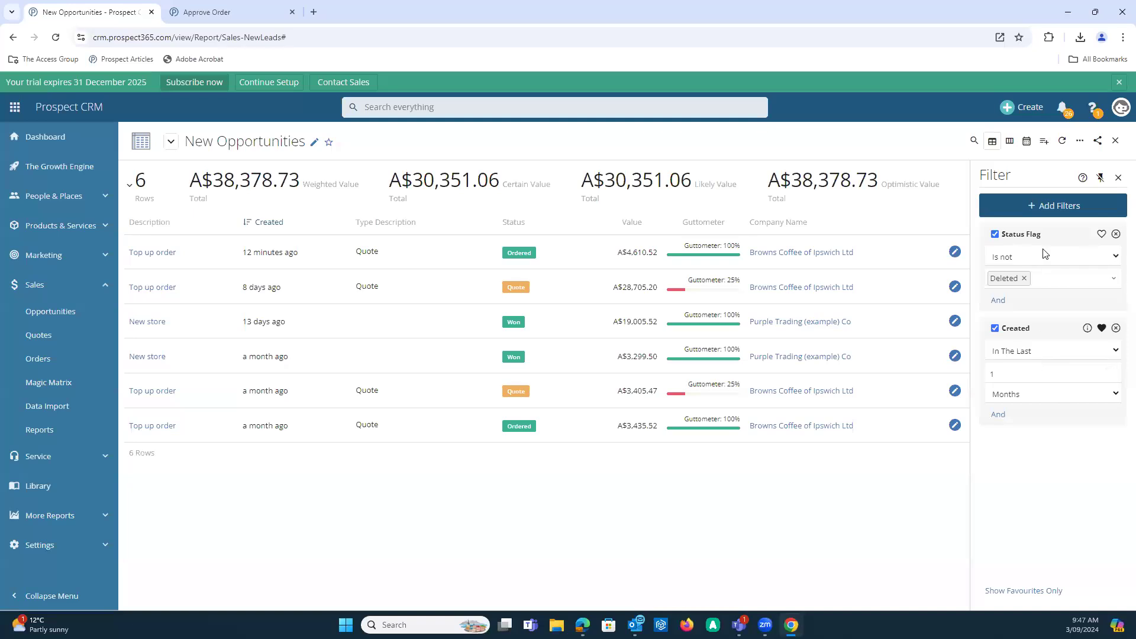
pyautogui.click(1043, 208)
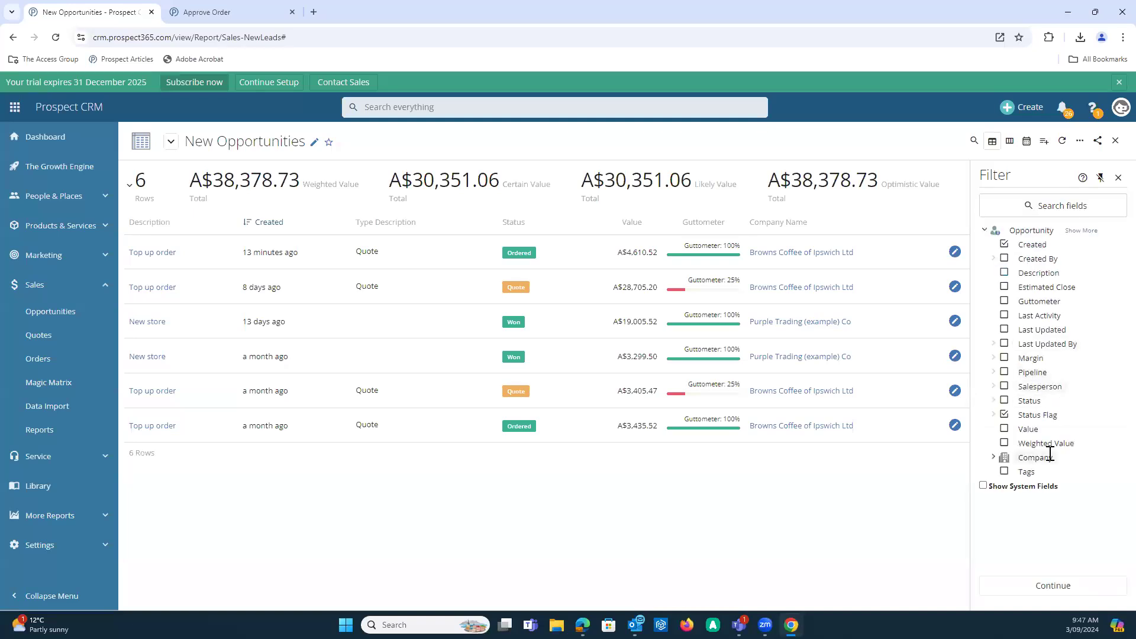
pyautogui.click(1004, 401)
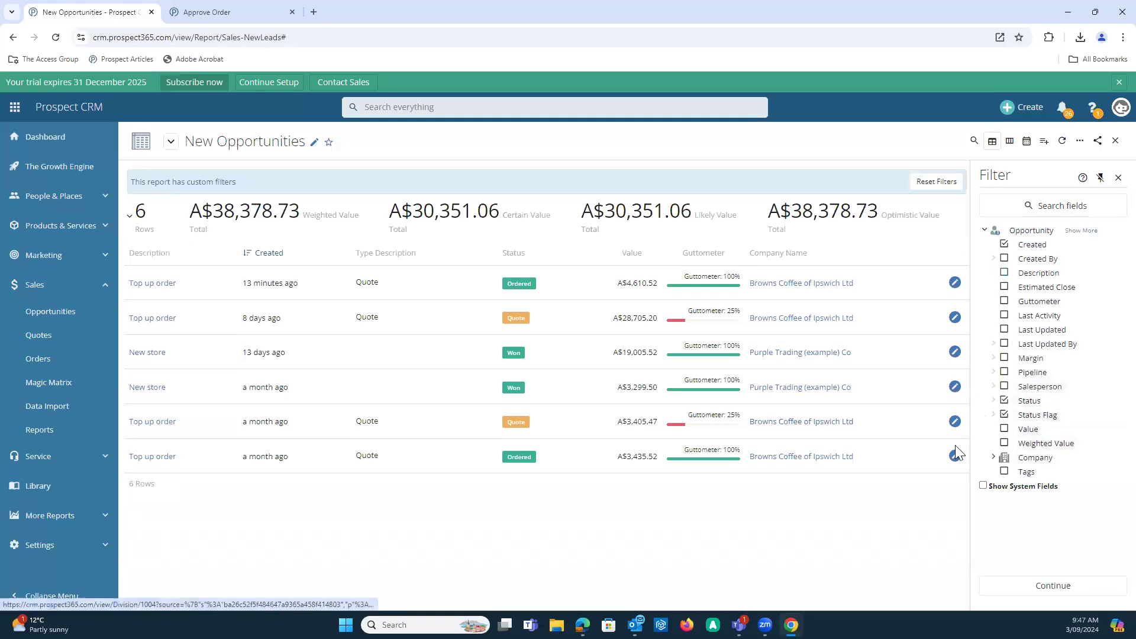
pyautogui.click(1054, 588)
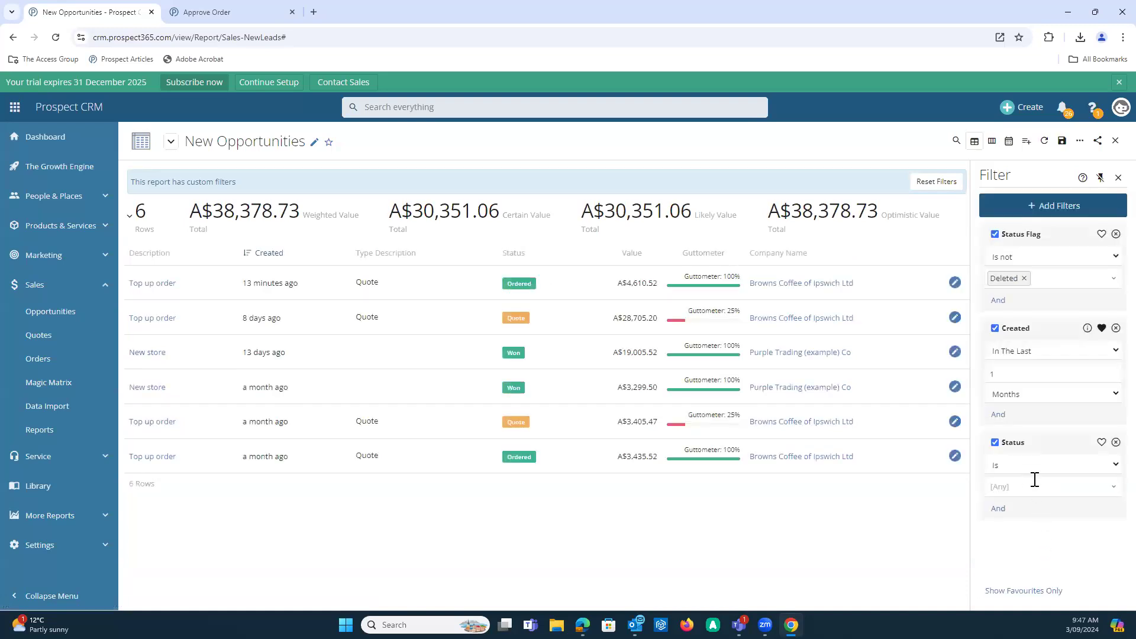
# Step: Try filtering the opportunities by the Quote status and by the Won status, clearing each selection
pyautogui.click(1027, 485)
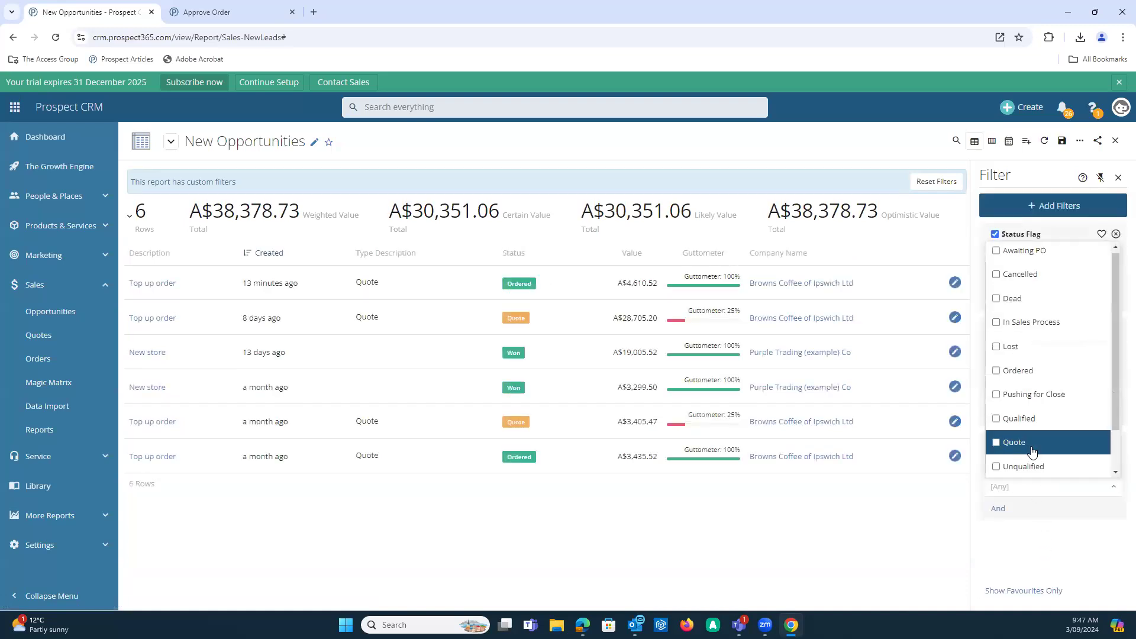
pyautogui.click(1000, 443)
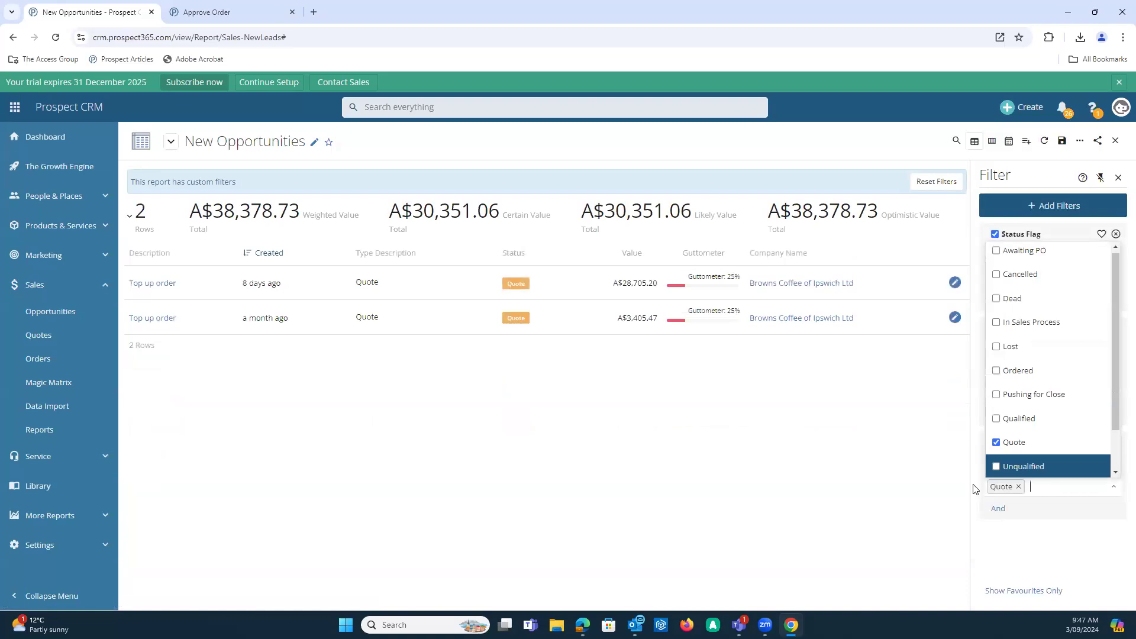
pyautogui.click(999, 445)
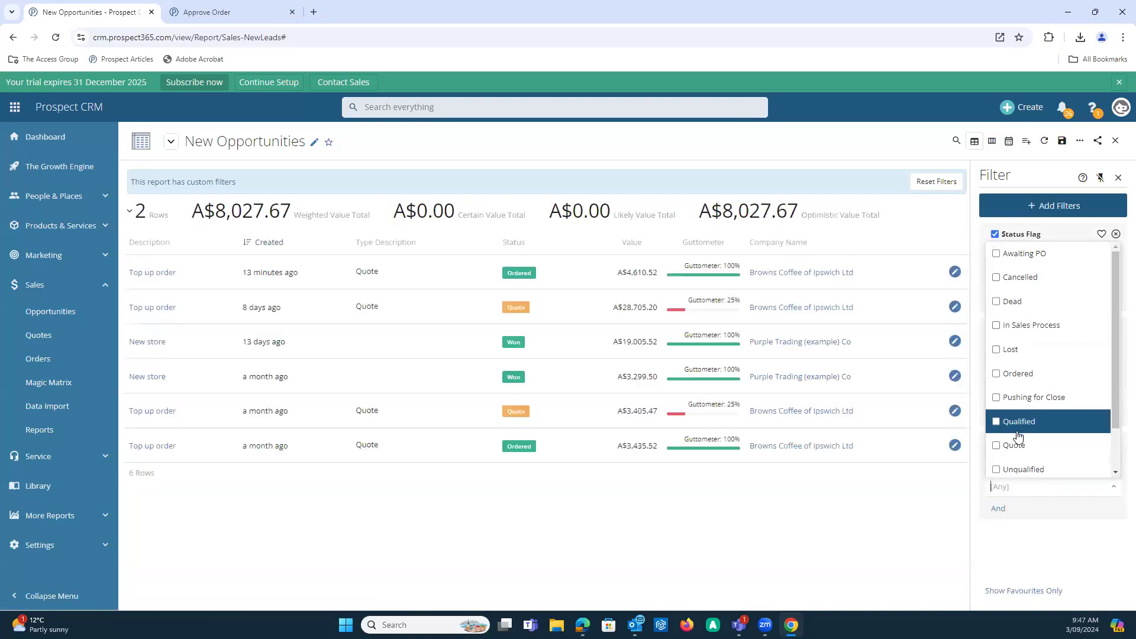
pyautogui.scroll(-1, 1015, 444)
pyautogui.click(1018, 445)
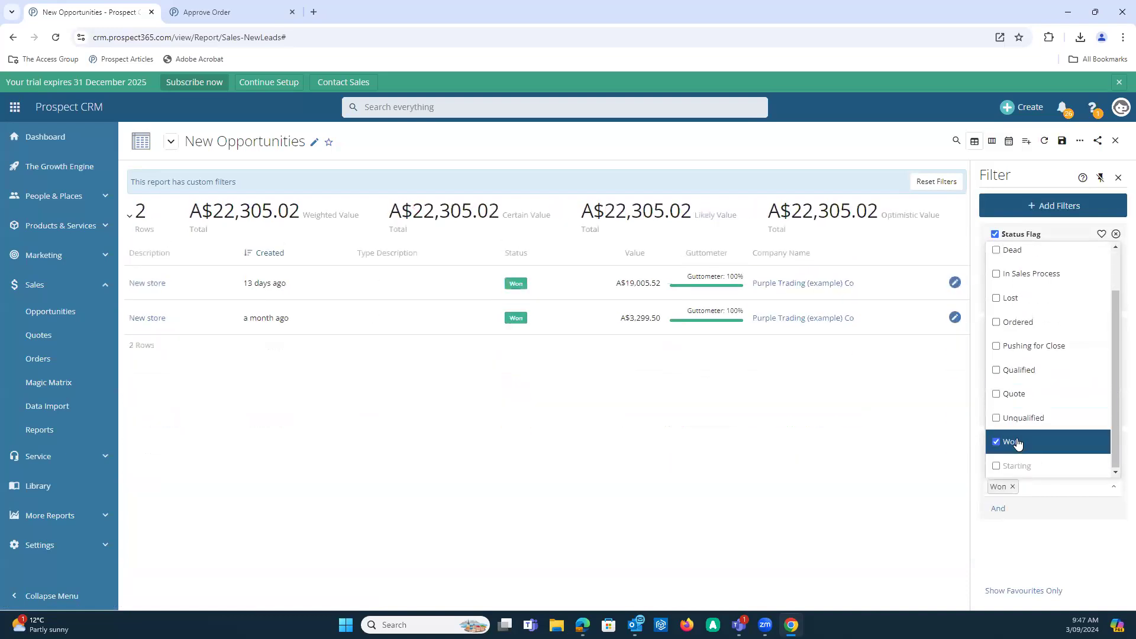
pyautogui.click(1018, 444)
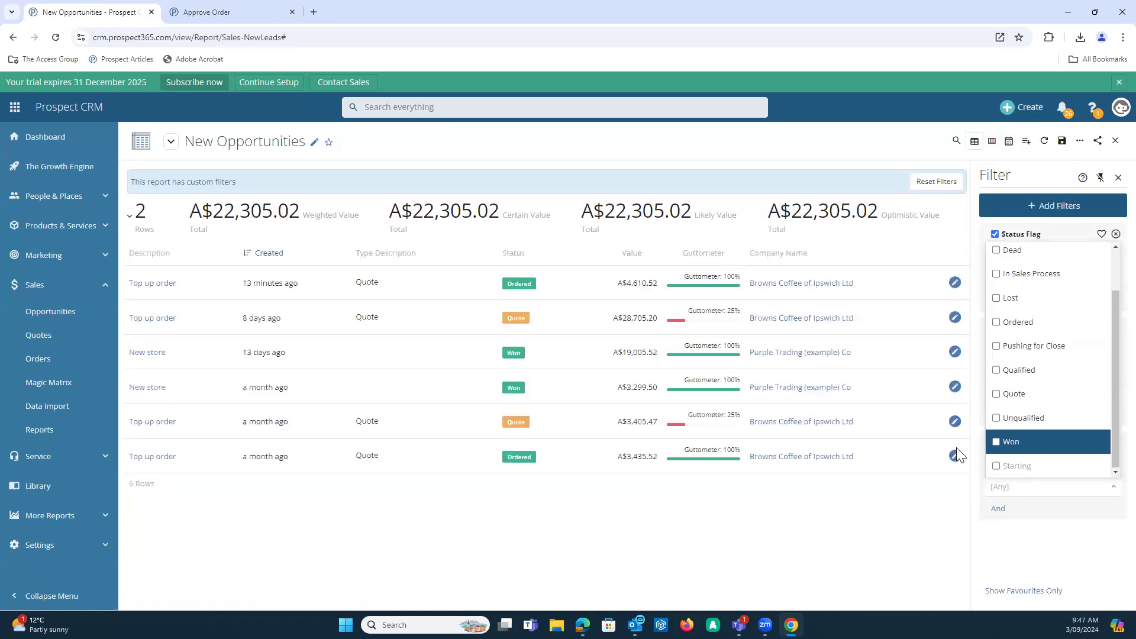
pyautogui.click(908, 507)
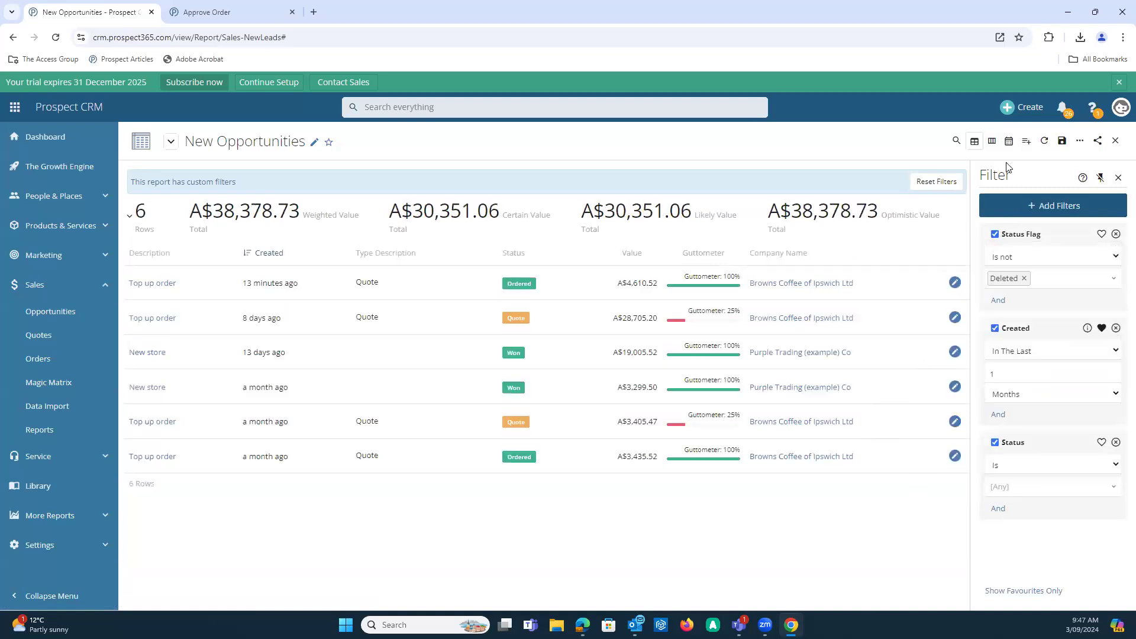
# Step: View the New Opportunities report as a pipeline board, examine the Quick Quote pipeline's cards and stages, and close the report
pyautogui.click(993, 142)
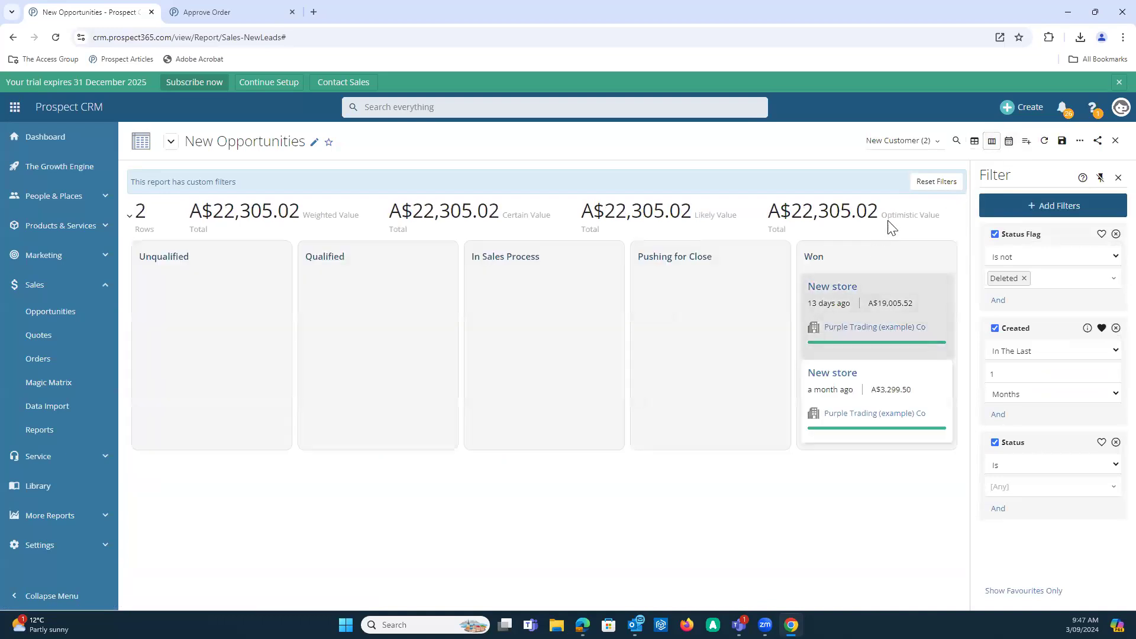
pyautogui.click(938, 142)
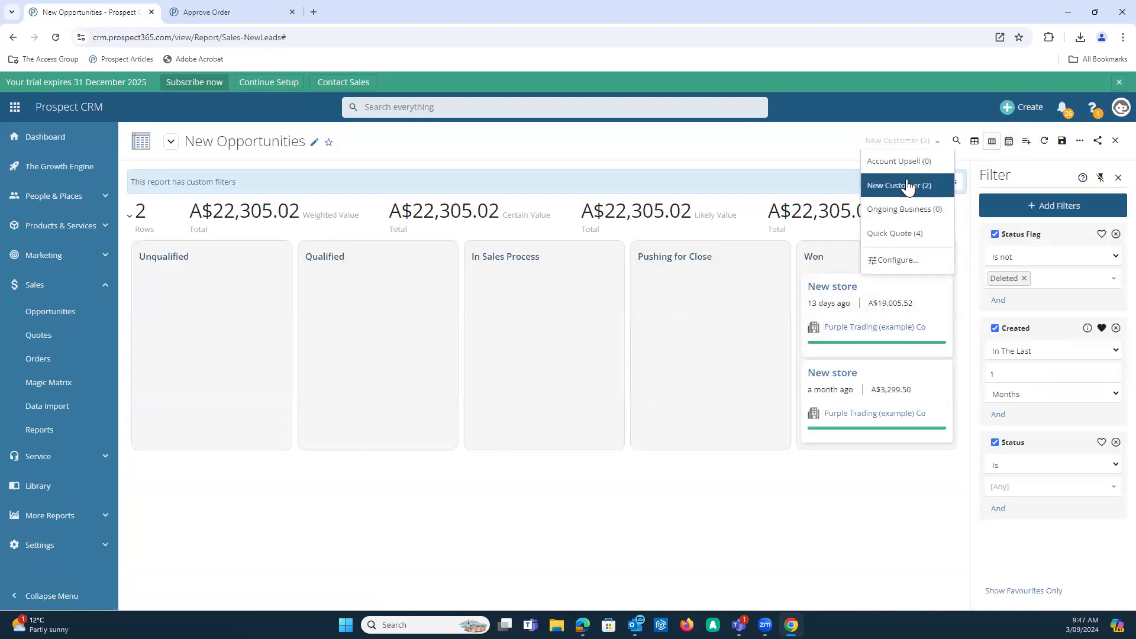
pyautogui.click(904, 232)
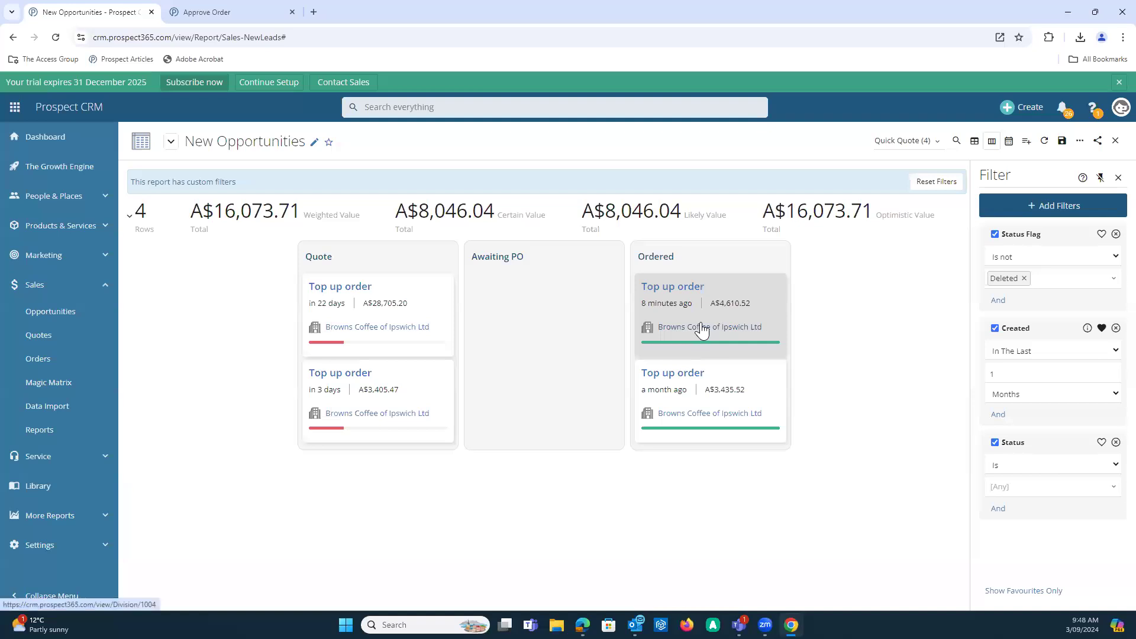
pyautogui.moveTo(707, 323); pyautogui.dragTo(681, 315)
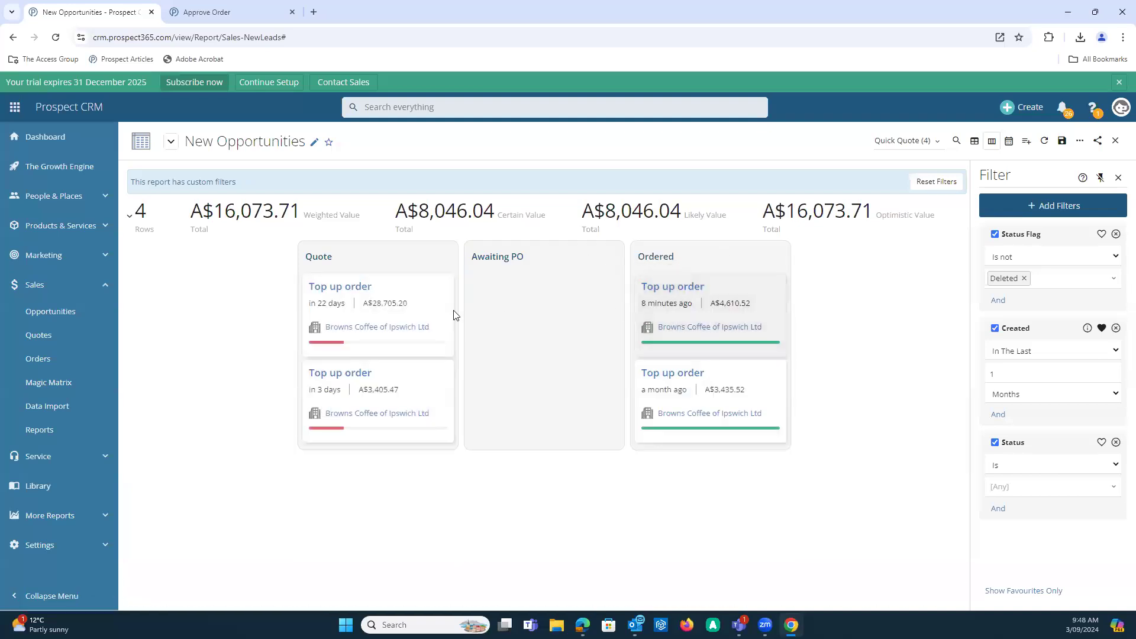
pyautogui.moveTo(439, 315)
pyautogui.mouseDown()
pyautogui.moveTo(576, 317)
pyautogui.moveTo(423, 320)
pyautogui.mouseUp()
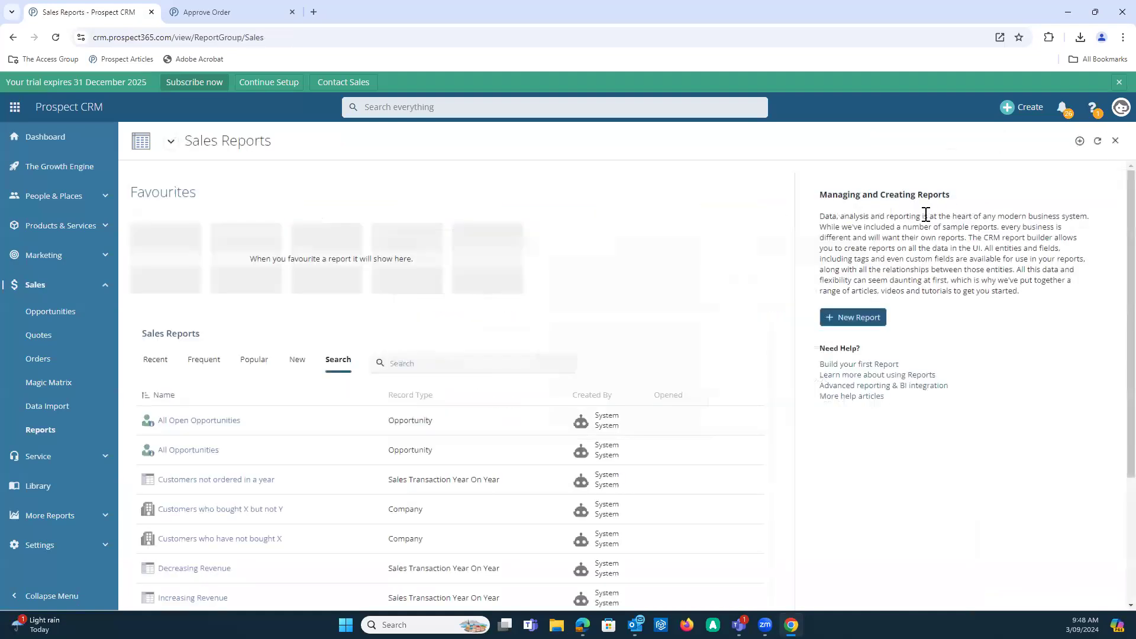
# Step: Return to the dashboard and switch to the Sales Rep Dashboard to review its pipeline, opportunity and focus widgets
pyautogui.click(46, 136)
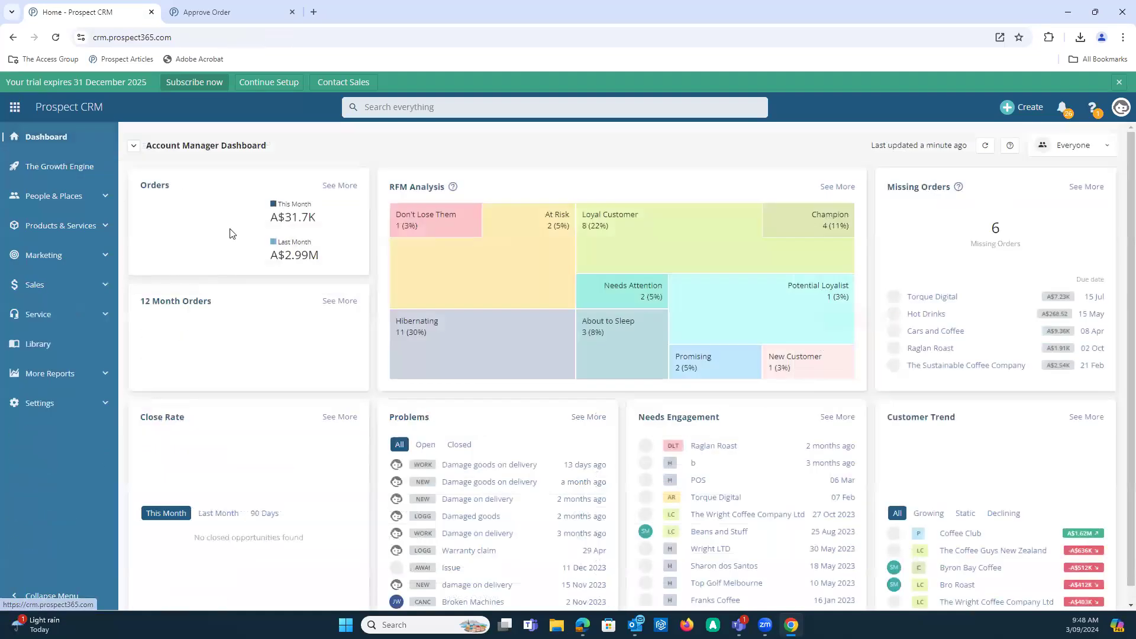
pyautogui.click(134, 146)
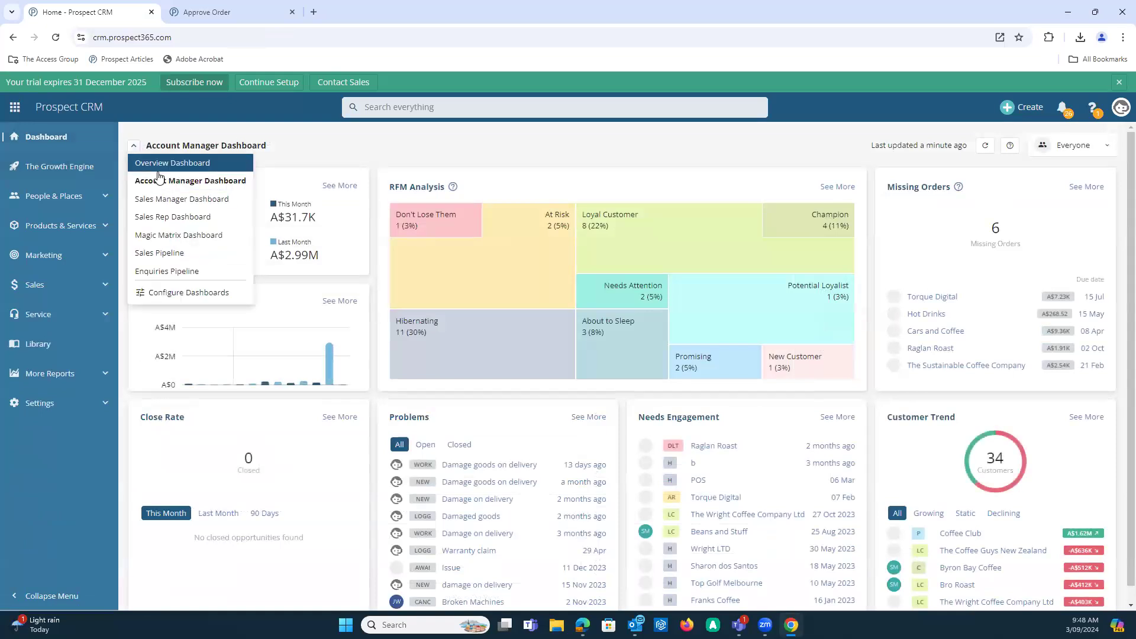
pyautogui.click(193, 218)
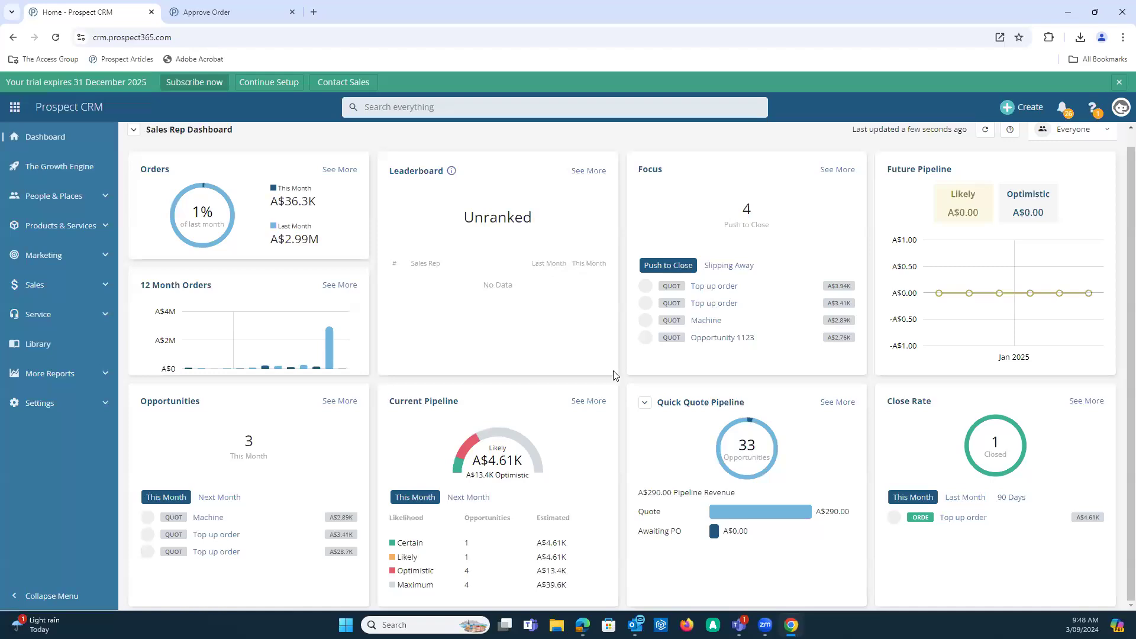
pyautogui.scroll(1, 482, 354)
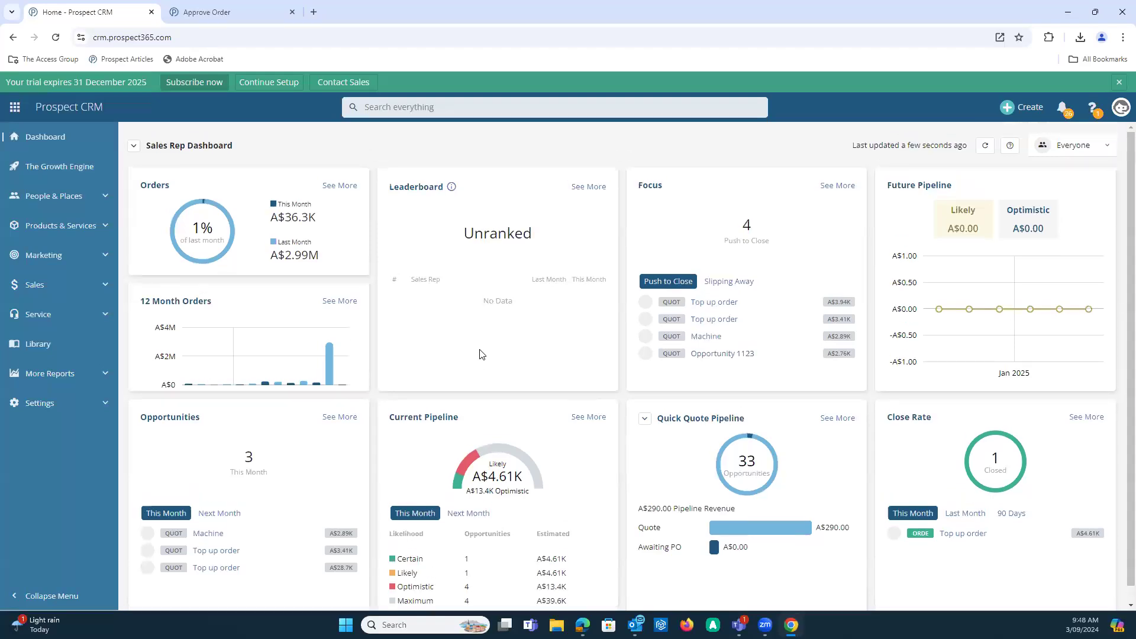
# Step: Switch to the Sales Manager Dashboard and review its sales orders, stats, closed deals, pipelines and problems
pyautogui.click(134, 146)
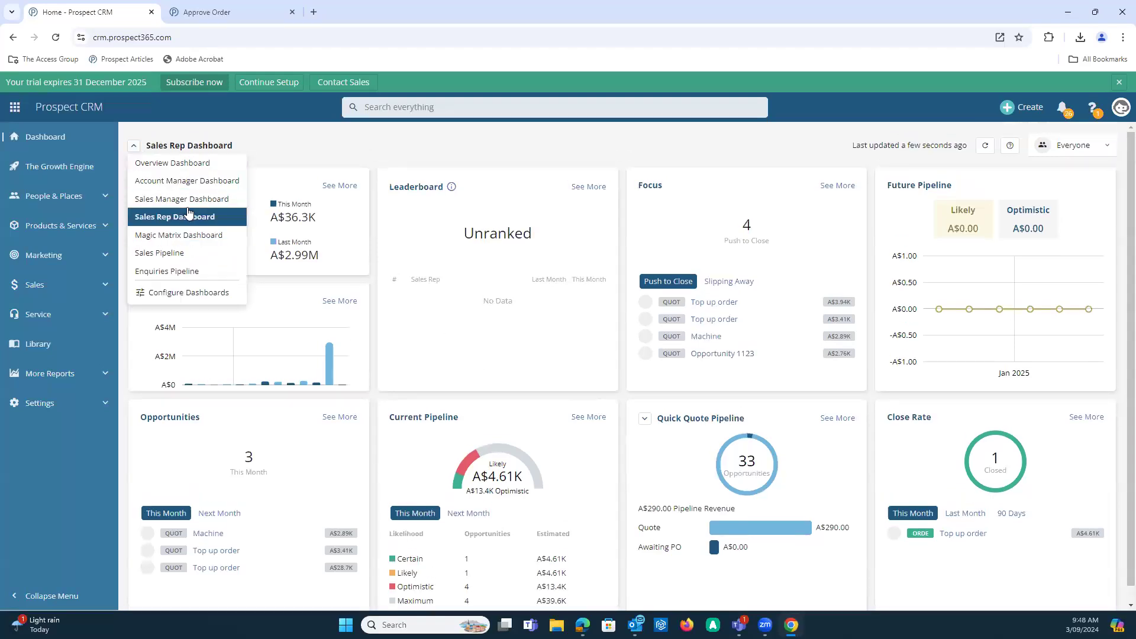
pyautogui.click(181, 200)
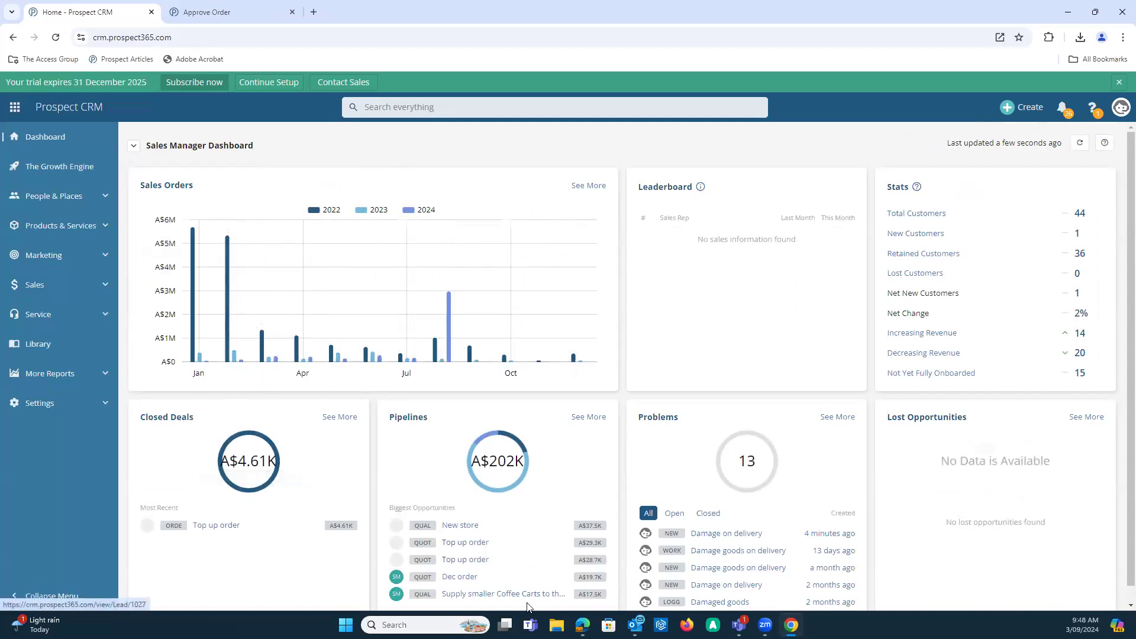
pyautogui.scroll(-1, 681, 467)
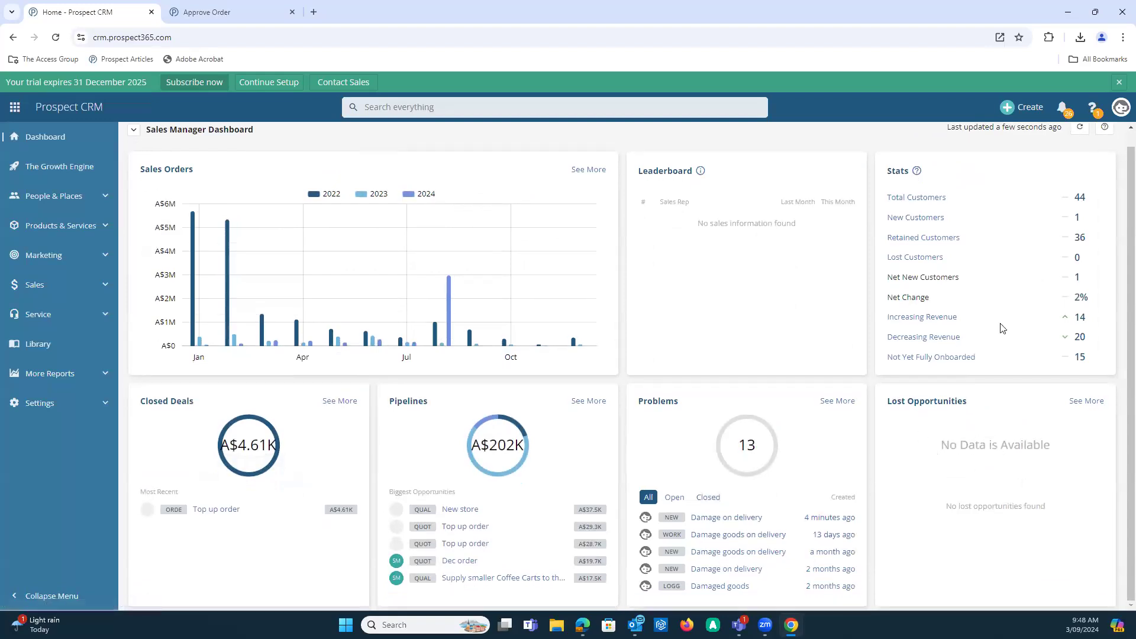
pyautogui.scroll(1, 1032, 201)
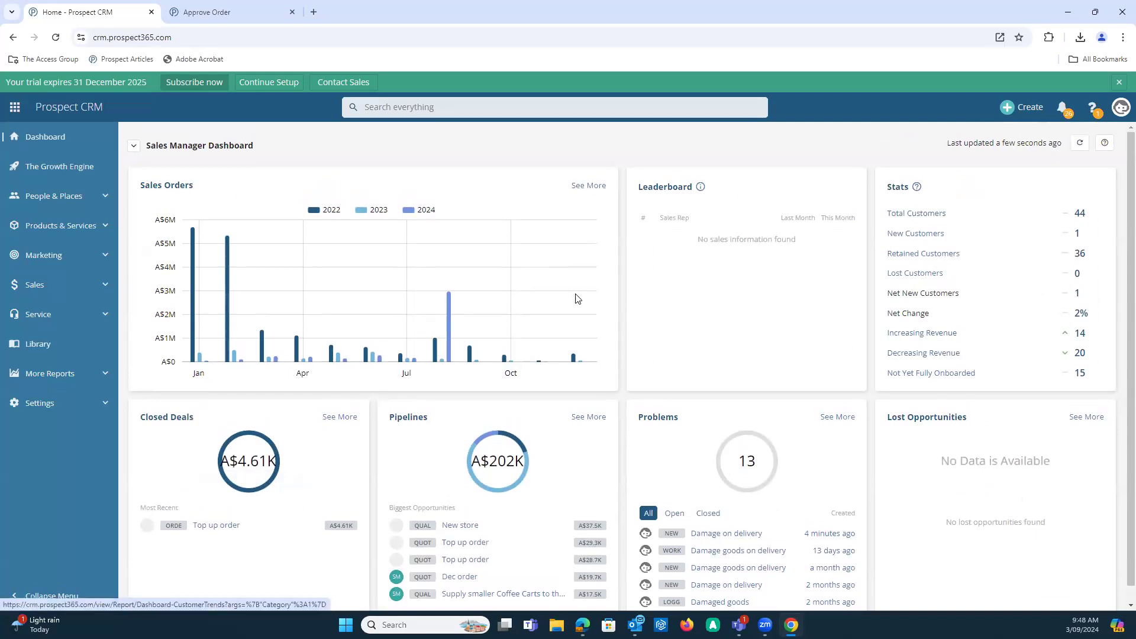
# Step: Switch to the Magic Matrix Dashboard, open the full Magic Matrix, and examine customers' status across the product categories
pyautogui.click(133, 145)
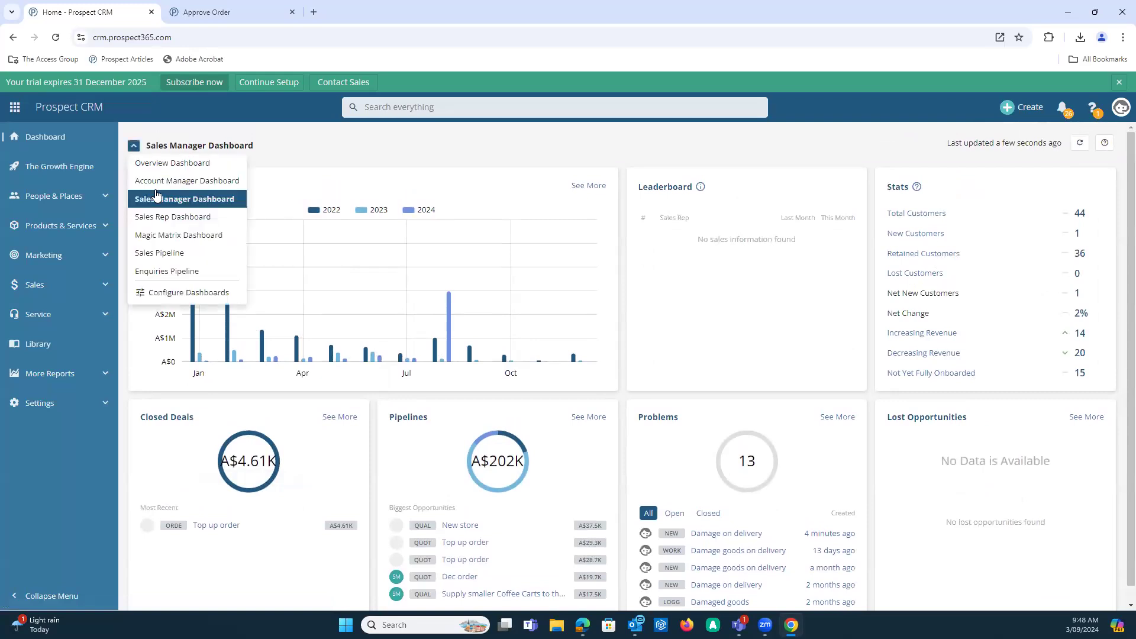
pyautogui.click(181, 236)
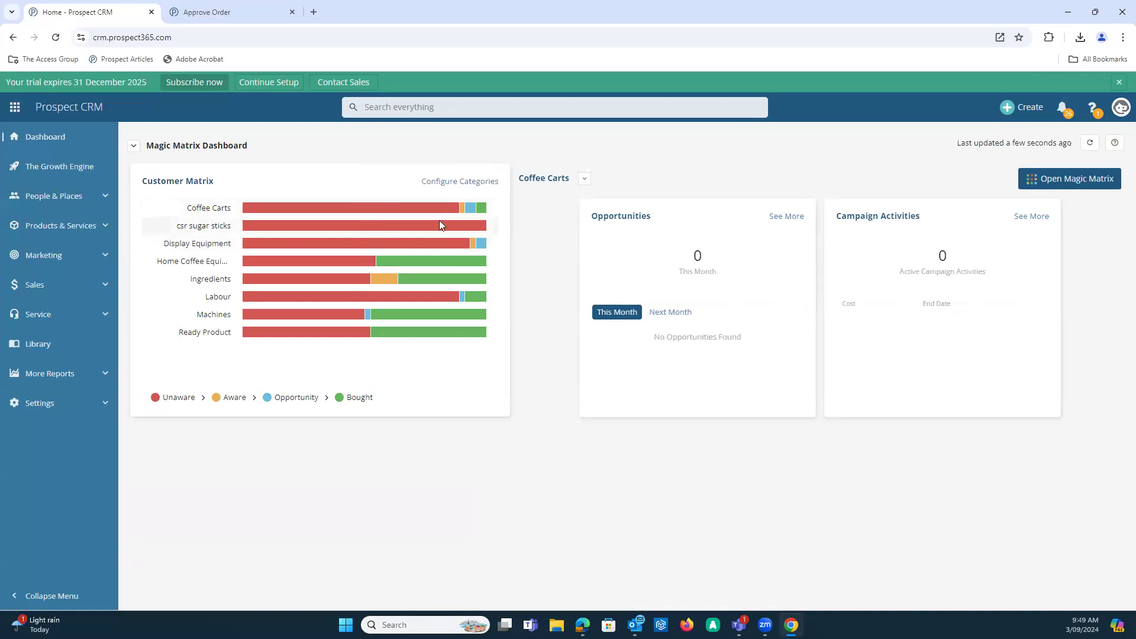
pyautogui.moveTo(435, 226)
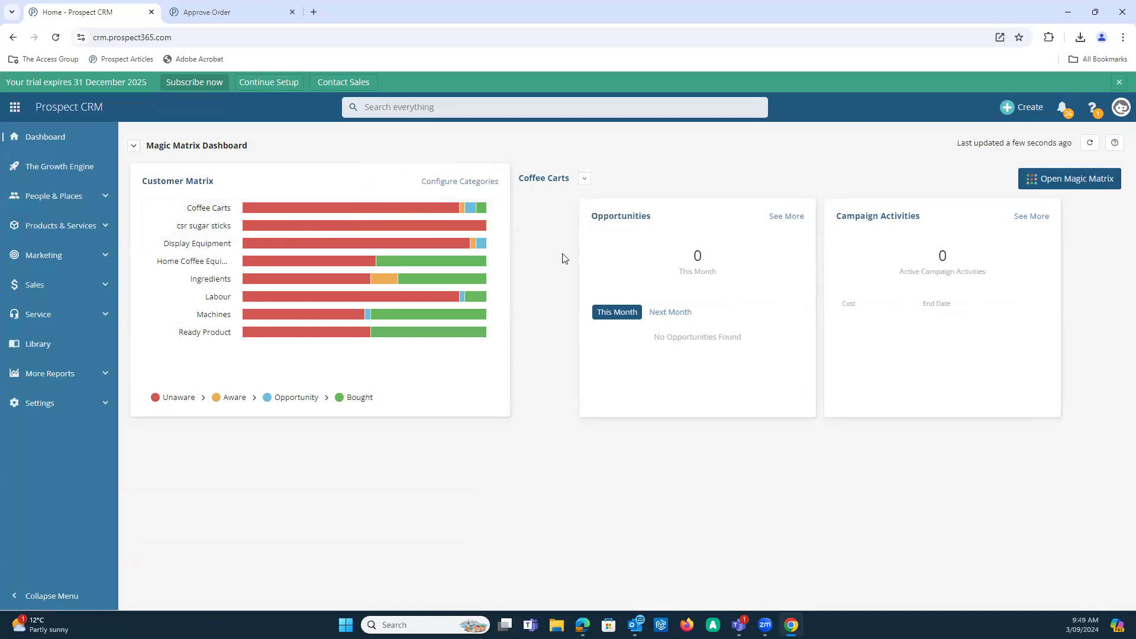
pyautogui.click(1057, 179)
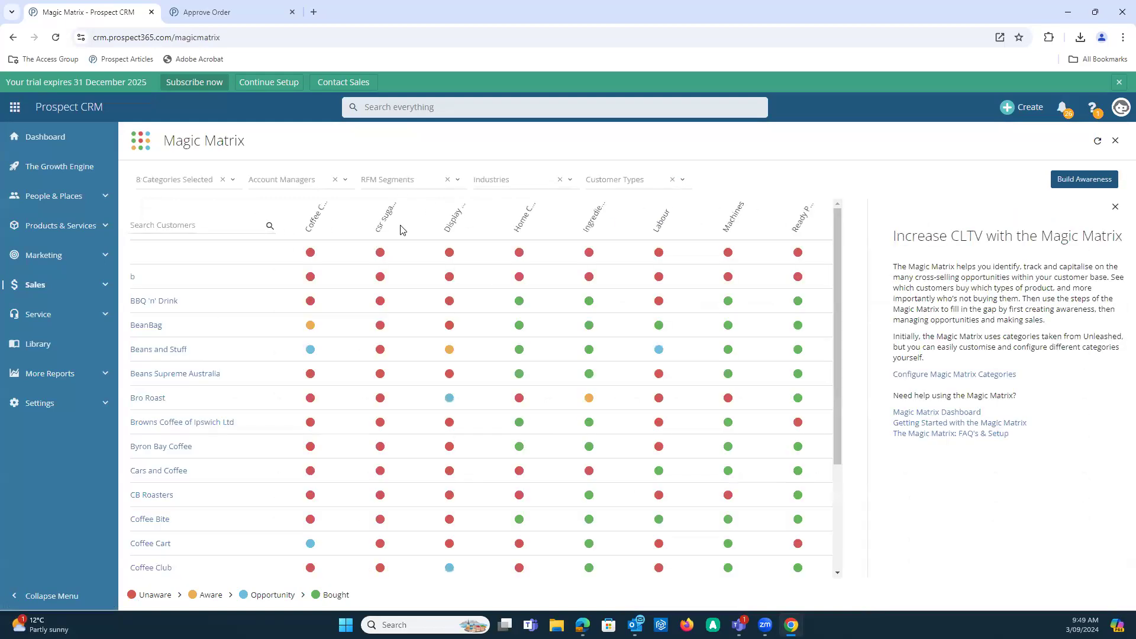
pyautogui.scroll(-2, 337, 288)
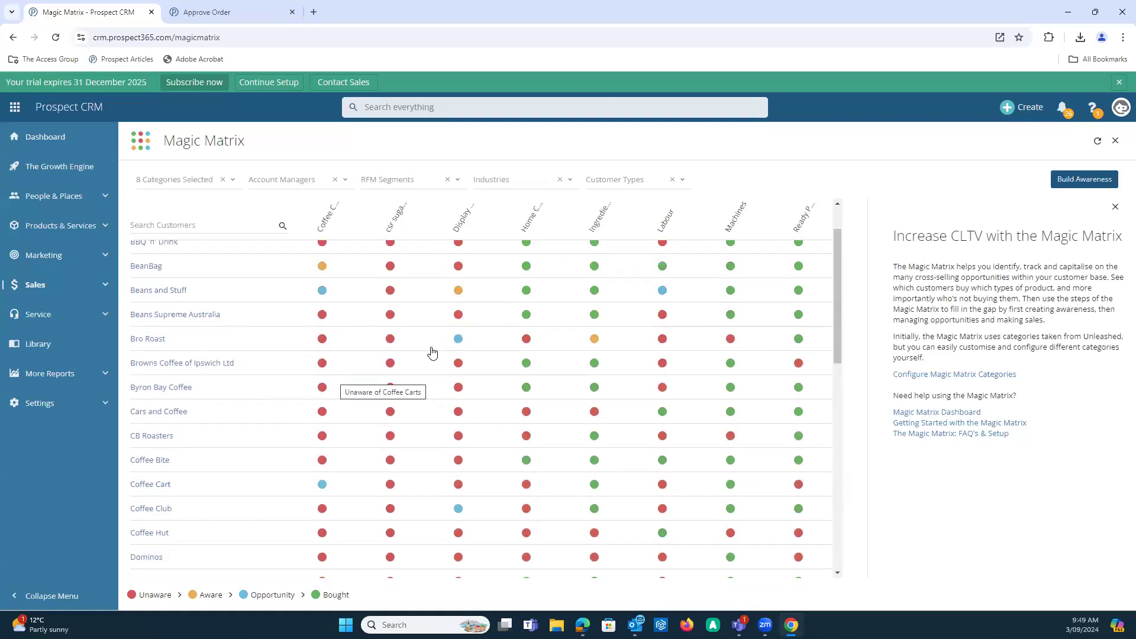
# Step: Check the Magic Matrix category filter, and filter the customers to the Champions, Loyal Customers, Potential Loyalist and New Customers RFM segments
pyautogui.moveTo(432, 352)
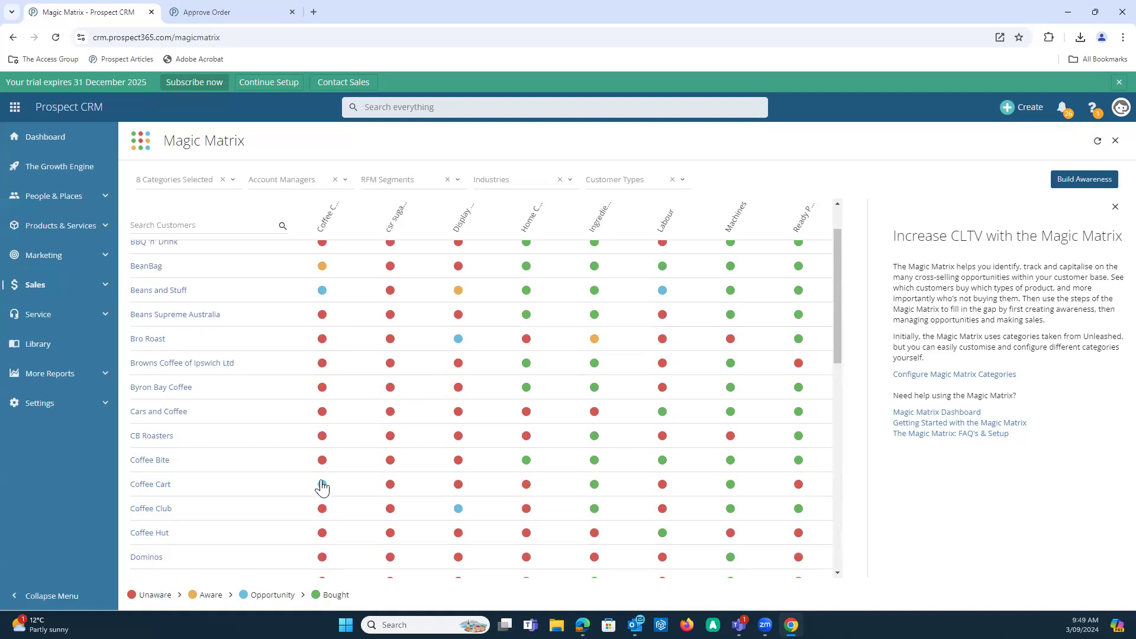
pyautogui.scroll(2, 331, 479)
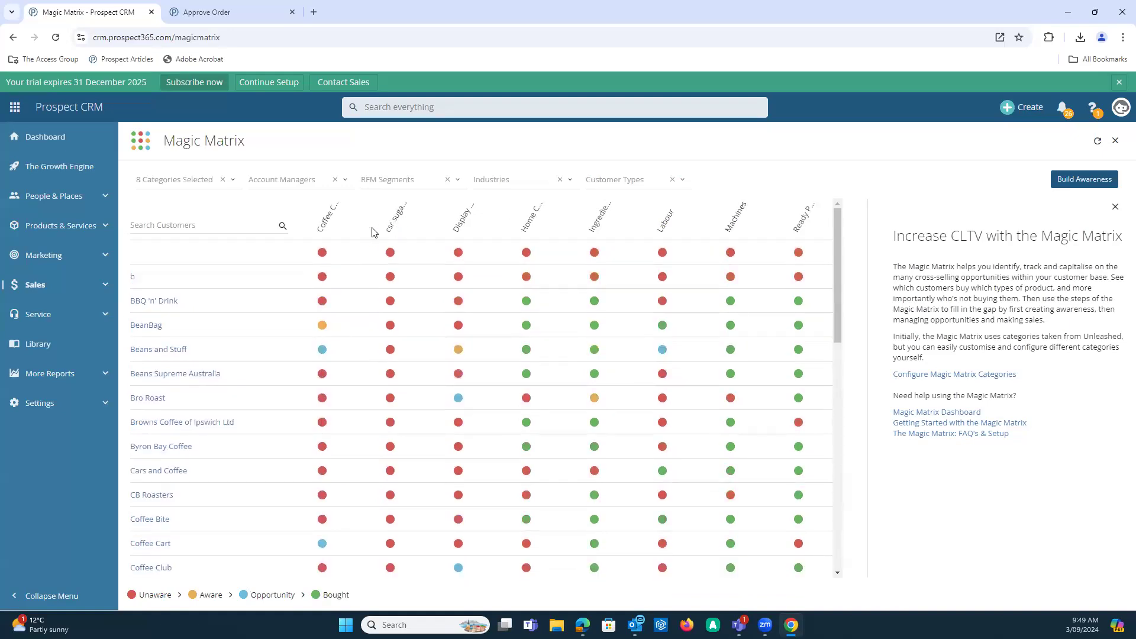
pyautogui.click(234, 180)
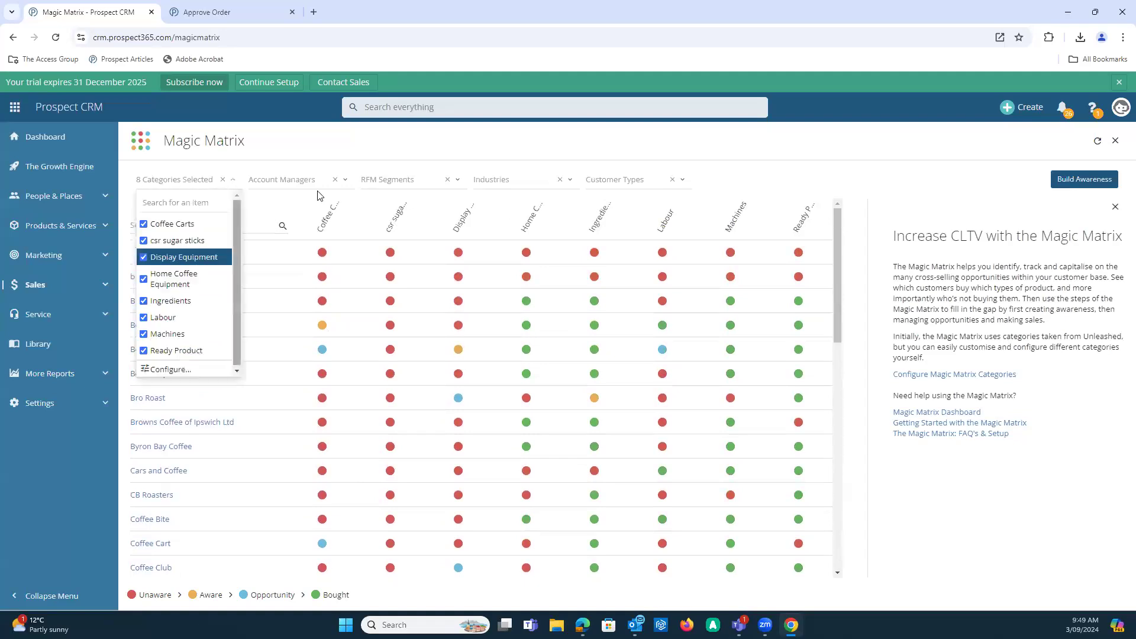
pyautogui.click(457, 182)
pyautogui.click(382, 224)
pyautogui.click(392, 241)
pyautogui.click(395, 258)
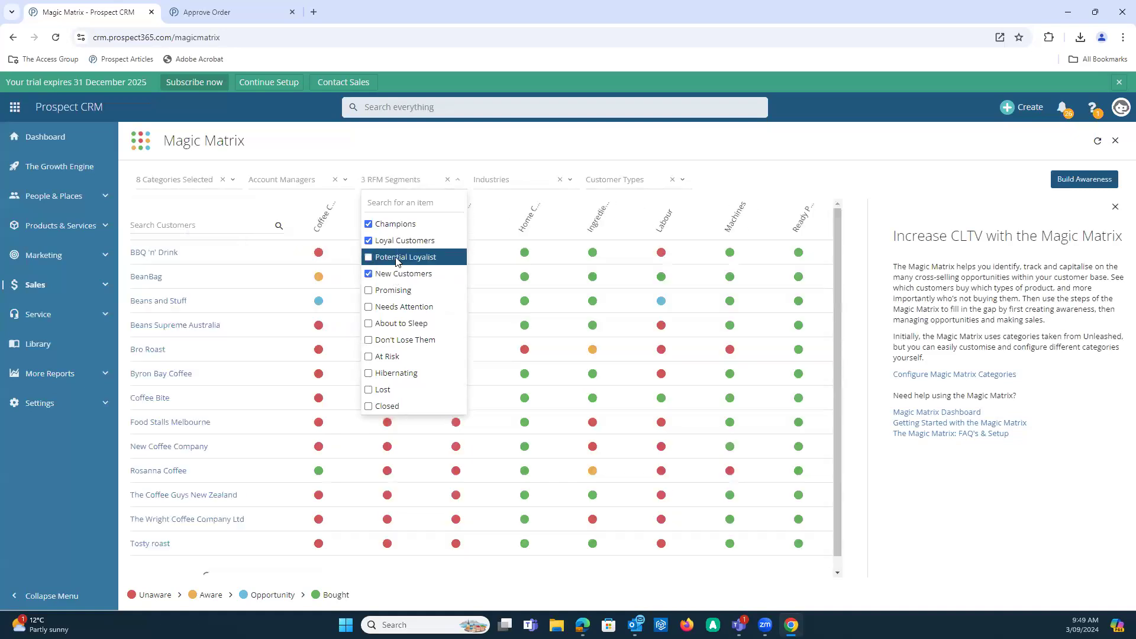
pyautogui.click(406, 274)
pyautogui.click(914, 527)
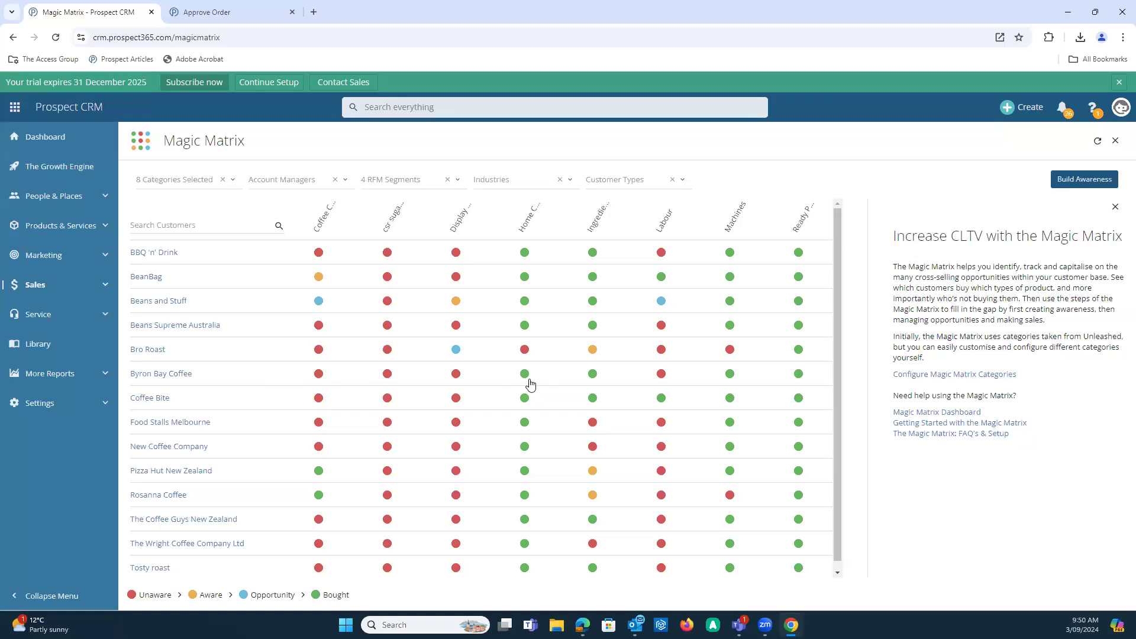
# Step: Start a Build Awareness campaign from the filtered matrix and remove every product category except csr sugar sticks
pyautogui.moveTo(531, 382)
pyautogui.moveTo(318, 305)
pyautogui.moveTo(457, 305)
pyautogui.click(1073, 180)
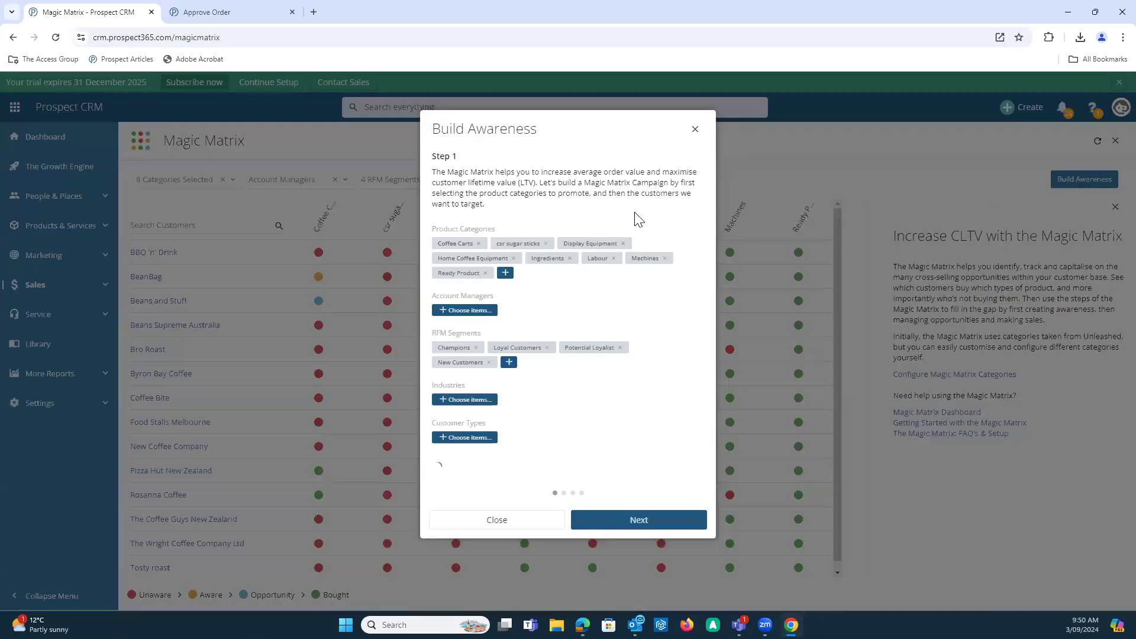
pyautogui.click(479, 244)
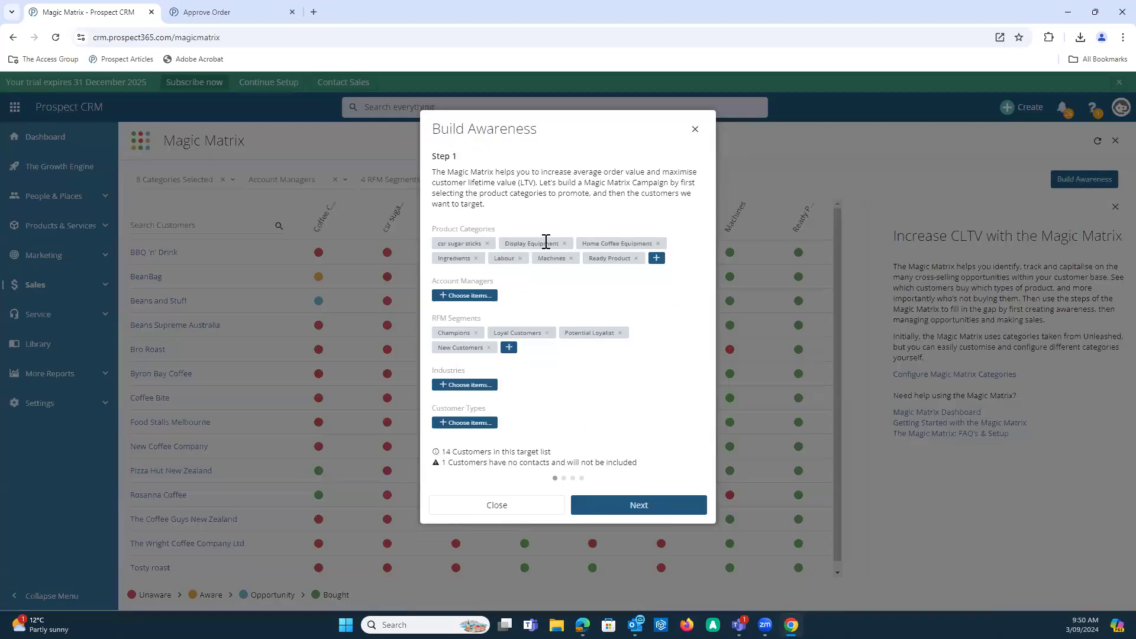
pyautogui.click(565, 244)
pyautogui.click(580, 243)
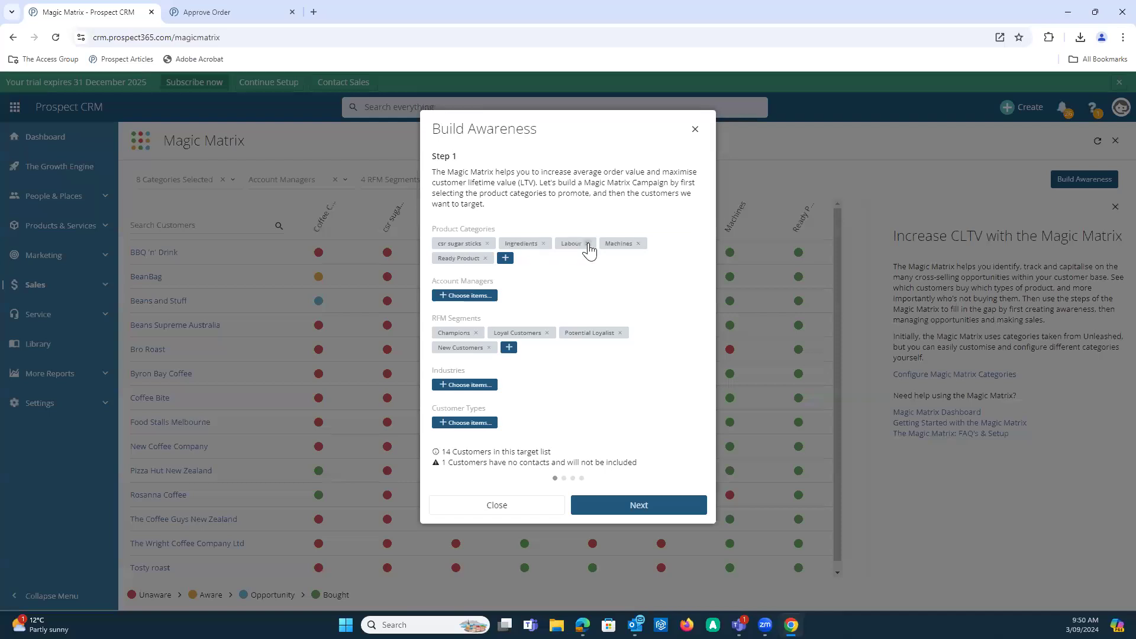
pyautogui.click(589, 243)
pyautogui.click(594, 243)
pyautogui.click(544, 244)
pyautogui.click(551, 244)
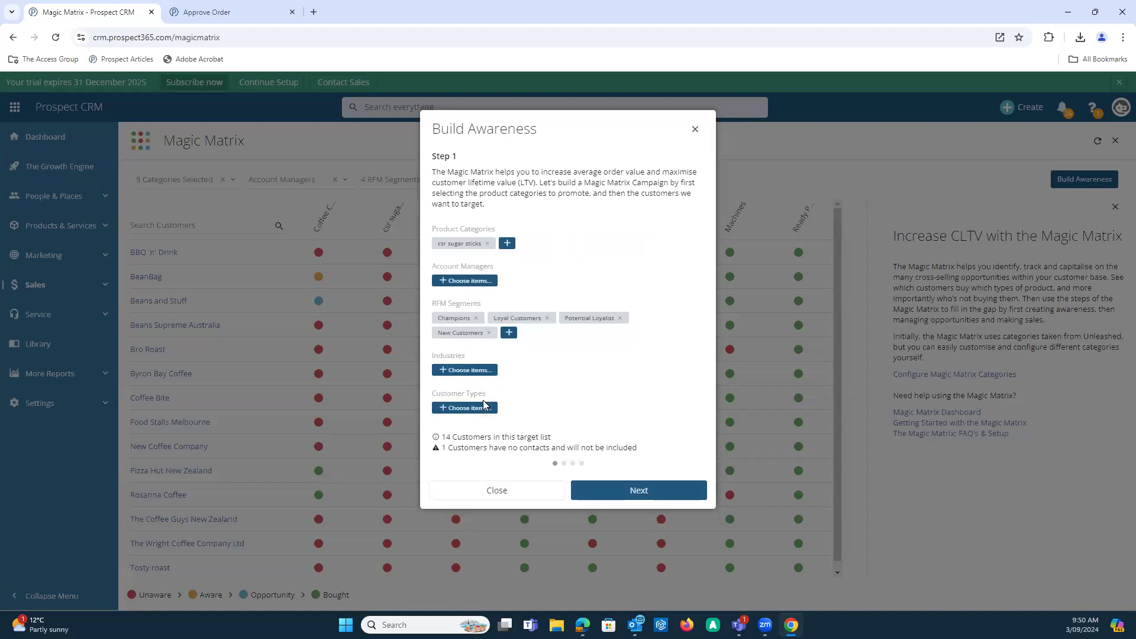
# Step: Limit the csr sugar sticks awareness level to Unaware, check the campaign activity choices, and close Build Awareness without completing it
pyautogui.click(613, 487)
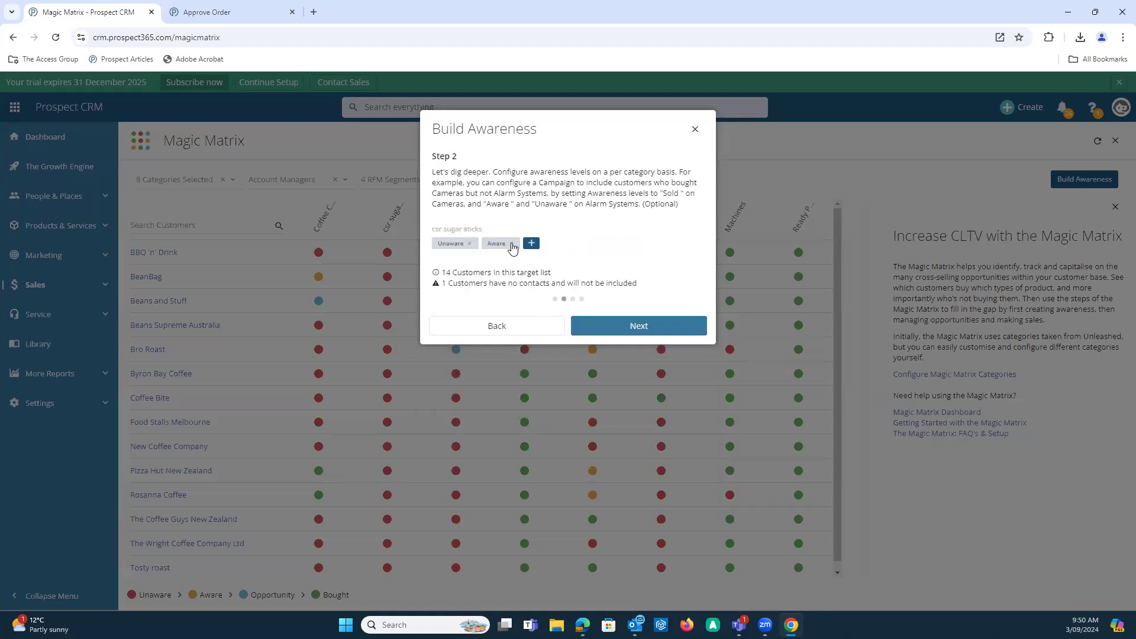
pyautogui.click(512, 243)
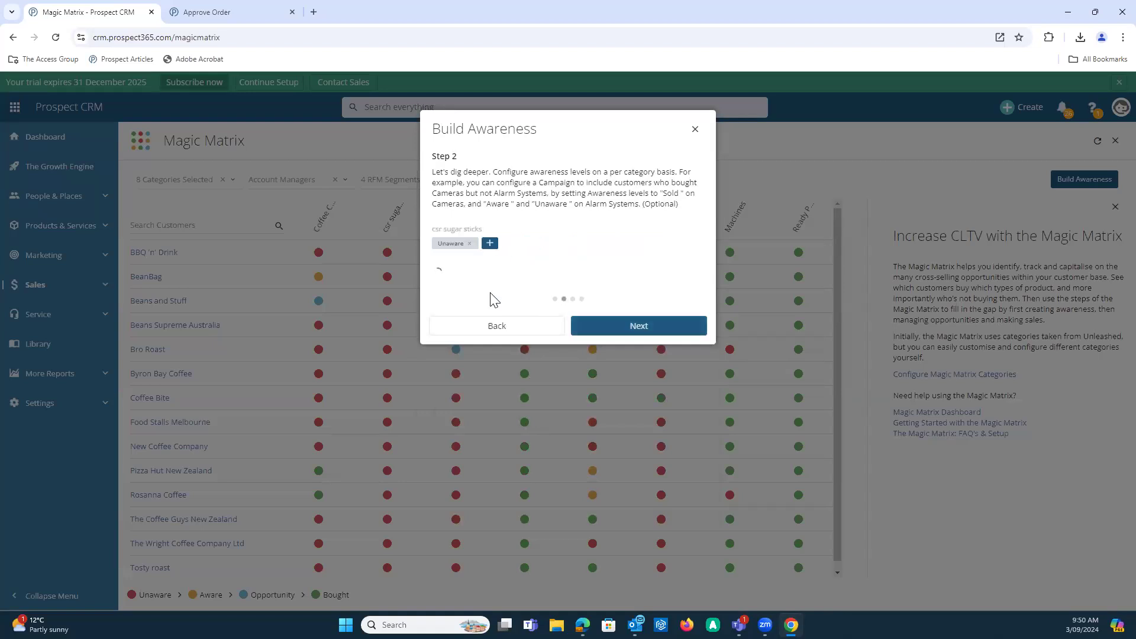
pyautogui.click(610, 335)
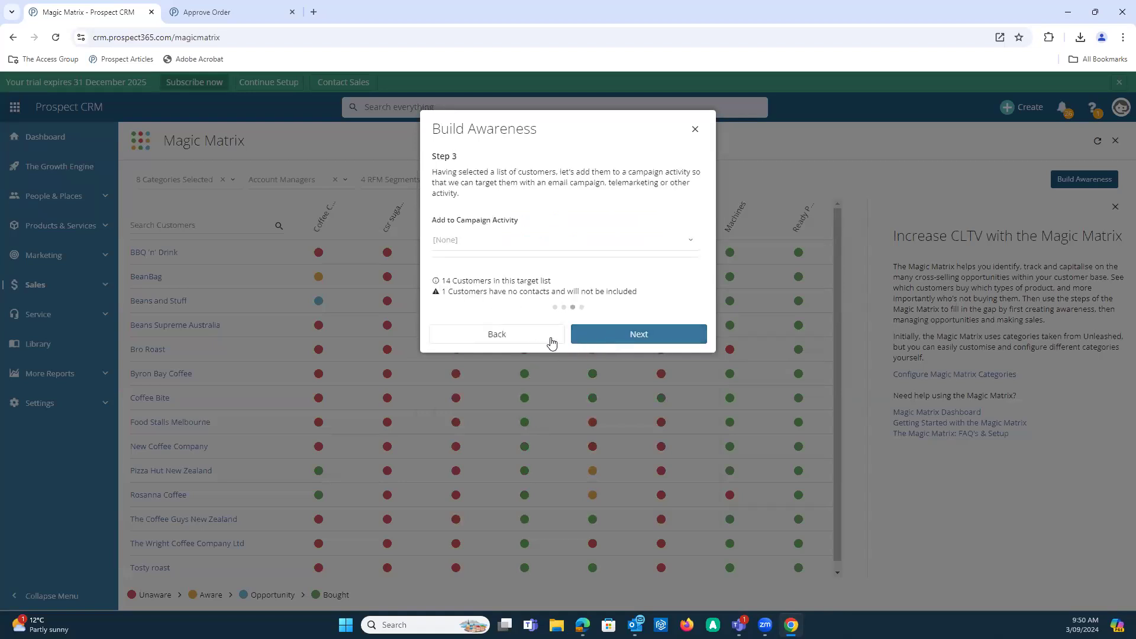
pyautogui.click(691, 243)
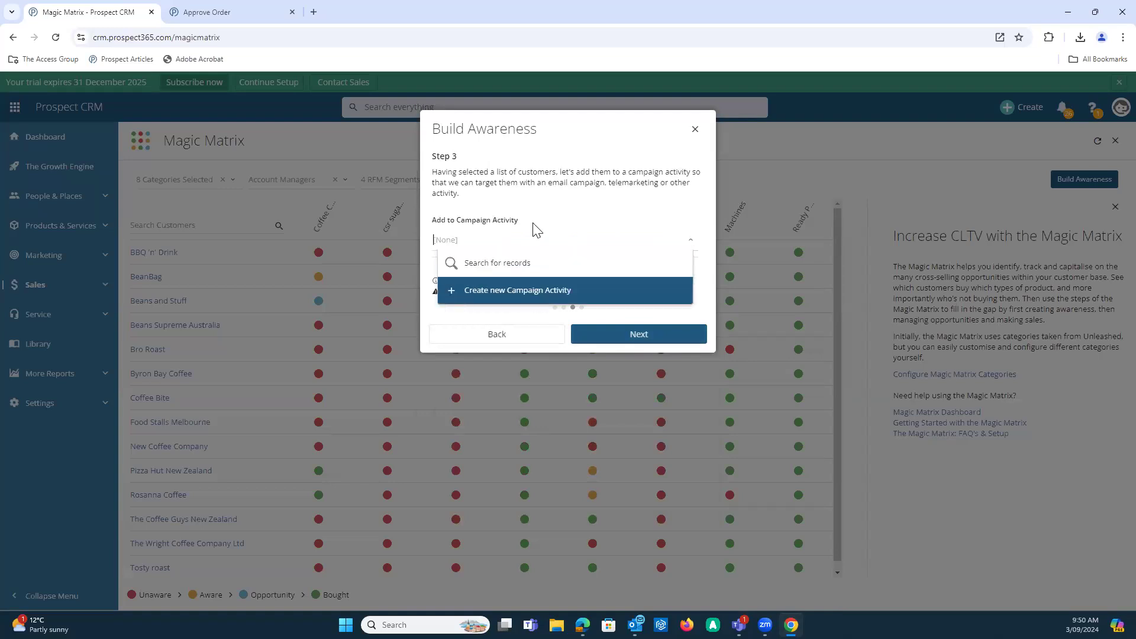
pyautogui.click(581, 208)
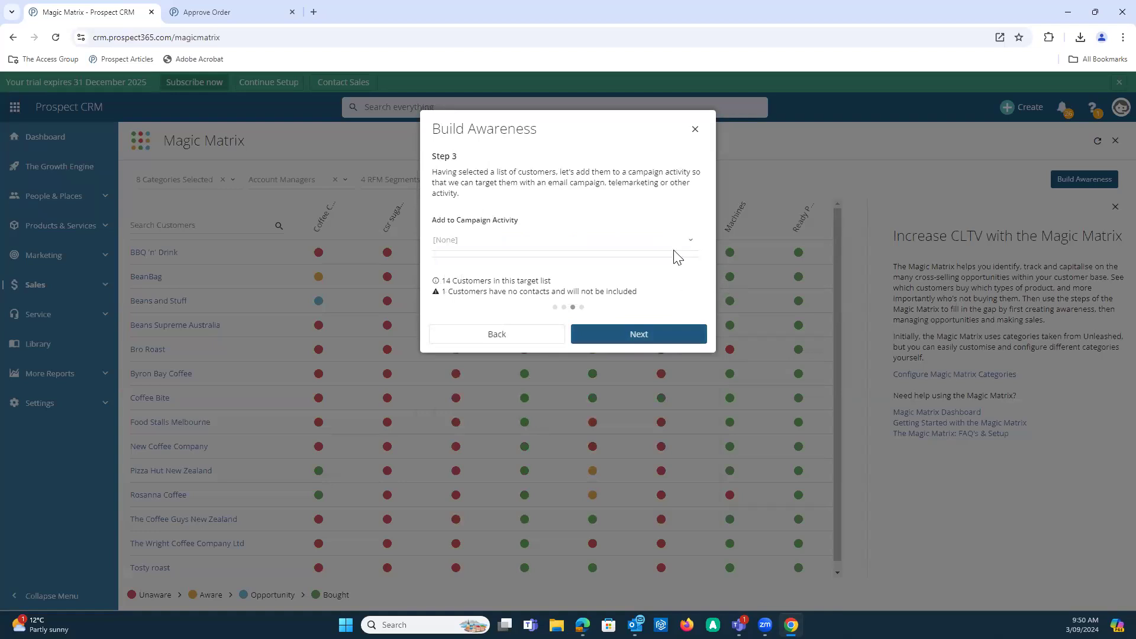
pyautogui.click(695, 131)
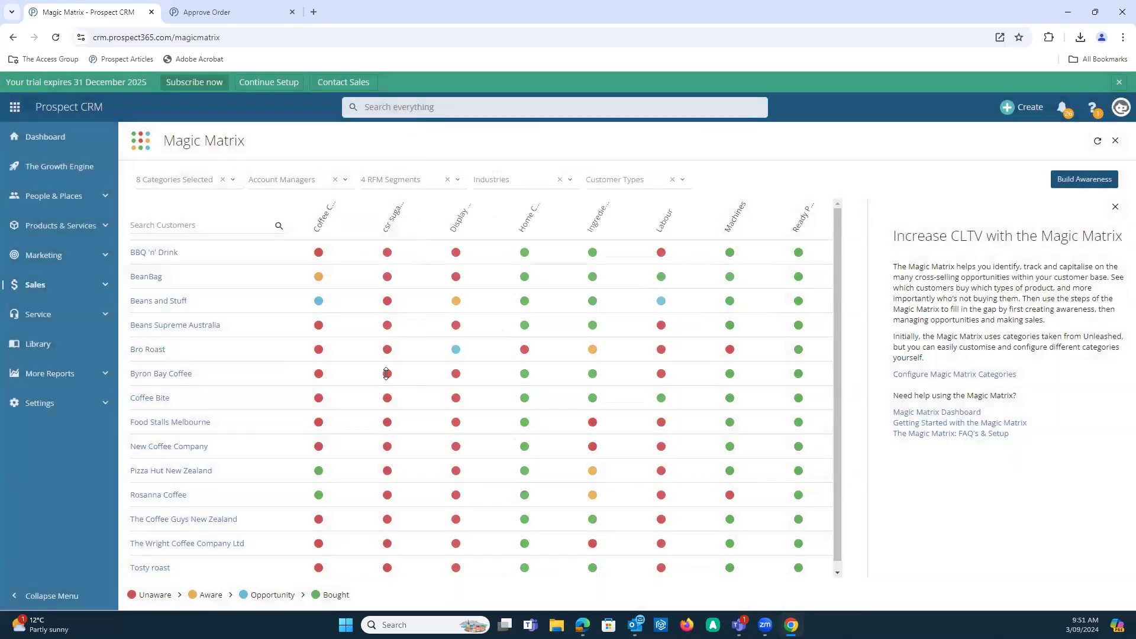
# Step: Expand the Marketing section and look over its options beside the filtered Magic Matrix
pyautogui.moveTo(388, 371)
pyautogui.click(90, 261)
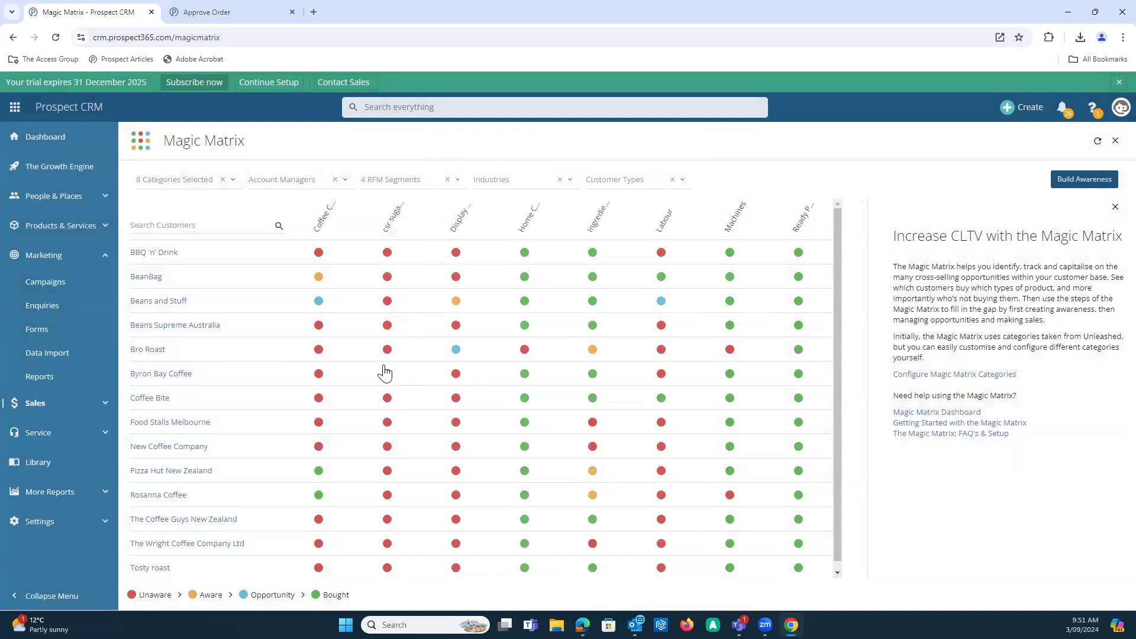
pyautogui.scroll(-1, 407, 355)
pyautogui.scroll(1, 486, 389)
# Step: Return to the dashboard and switch from the Magic Matrix Dashboard to the Account Manager Dashboard
pyautogui.click(98, 151)
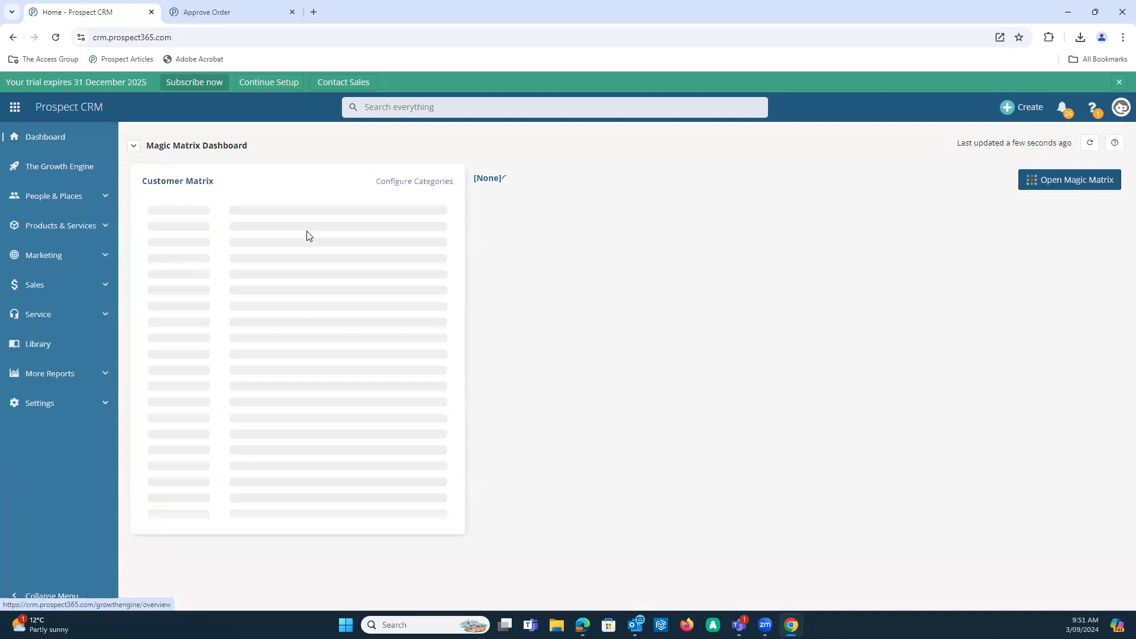
pyautogui.click(135, 146)
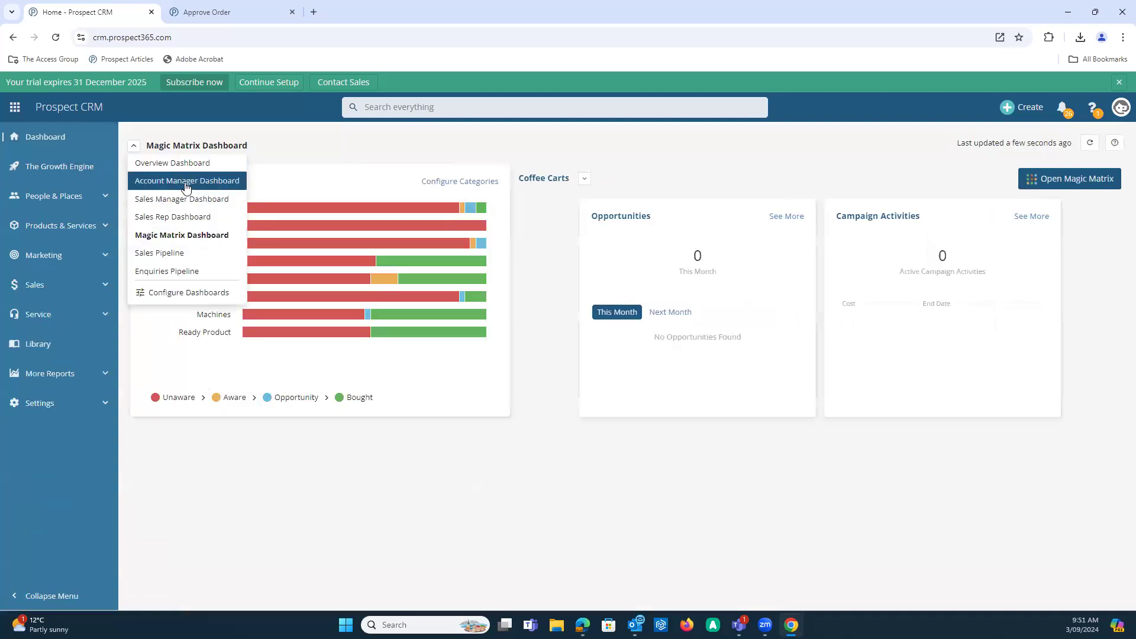
pyautogui.click(180, 182)
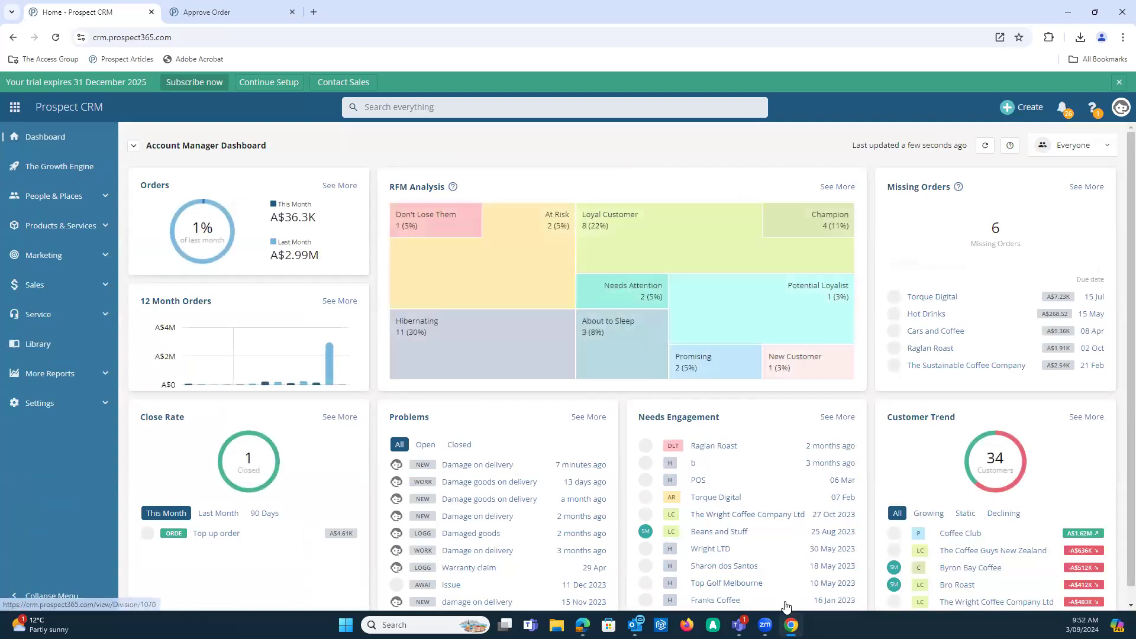
pyautogui.moveTo(739, 625)
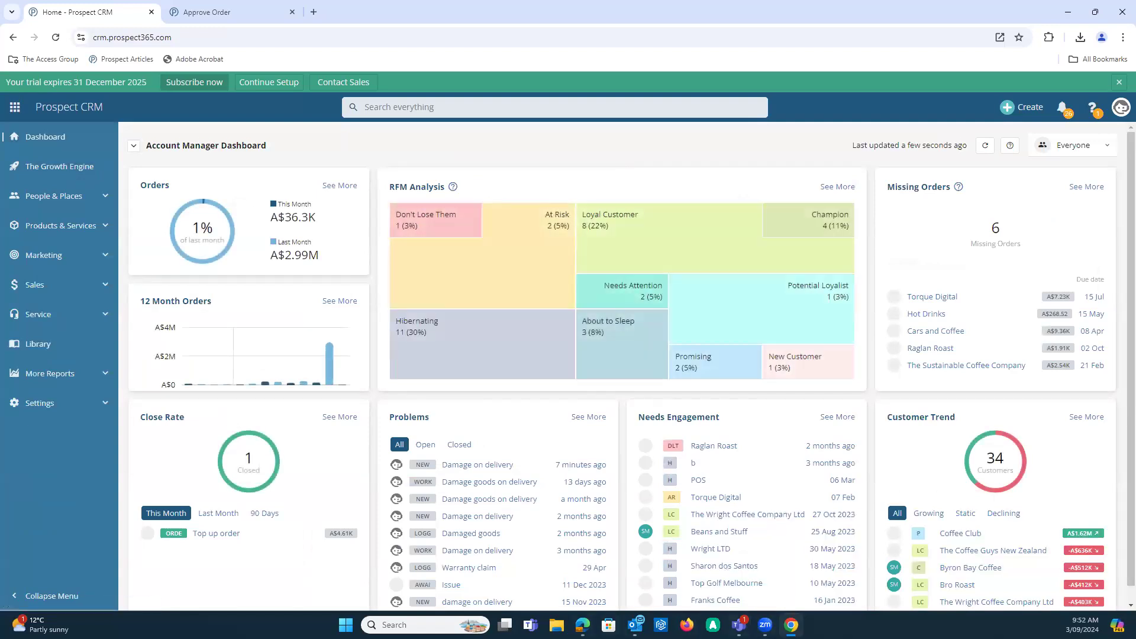